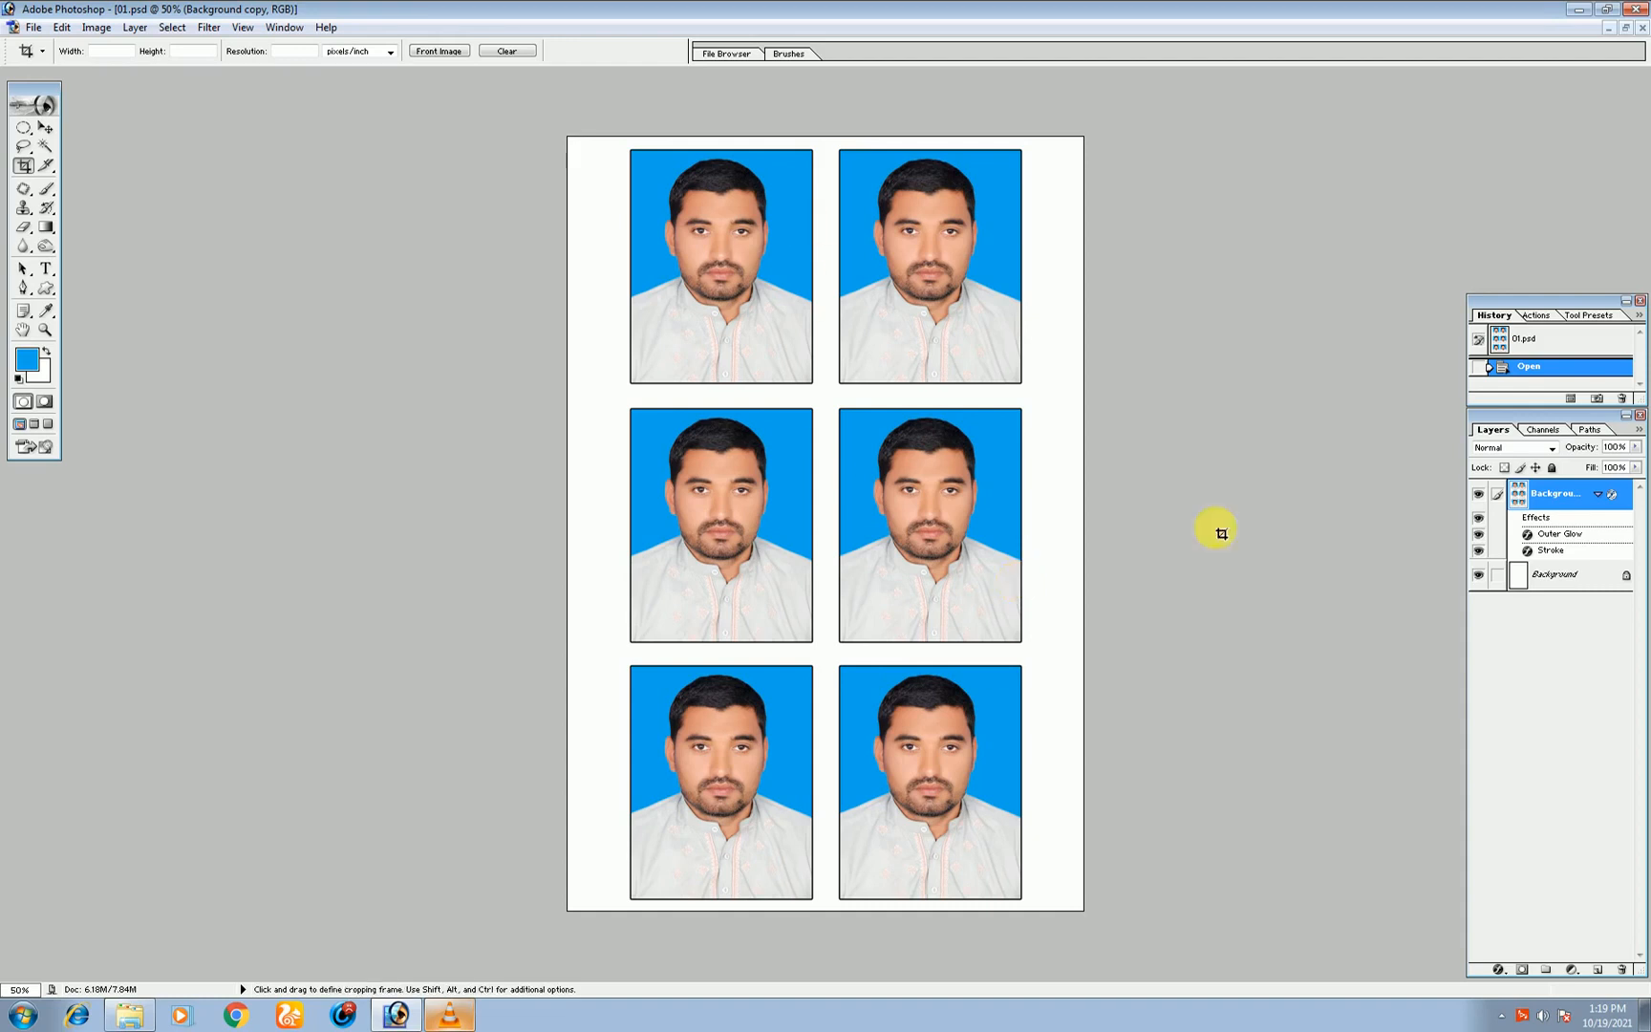
Examine the six passport portraits in 01.psd up close and close the document.
key(ctrl+plus)
key(ctrl+plus)
key(ctrl+plus)
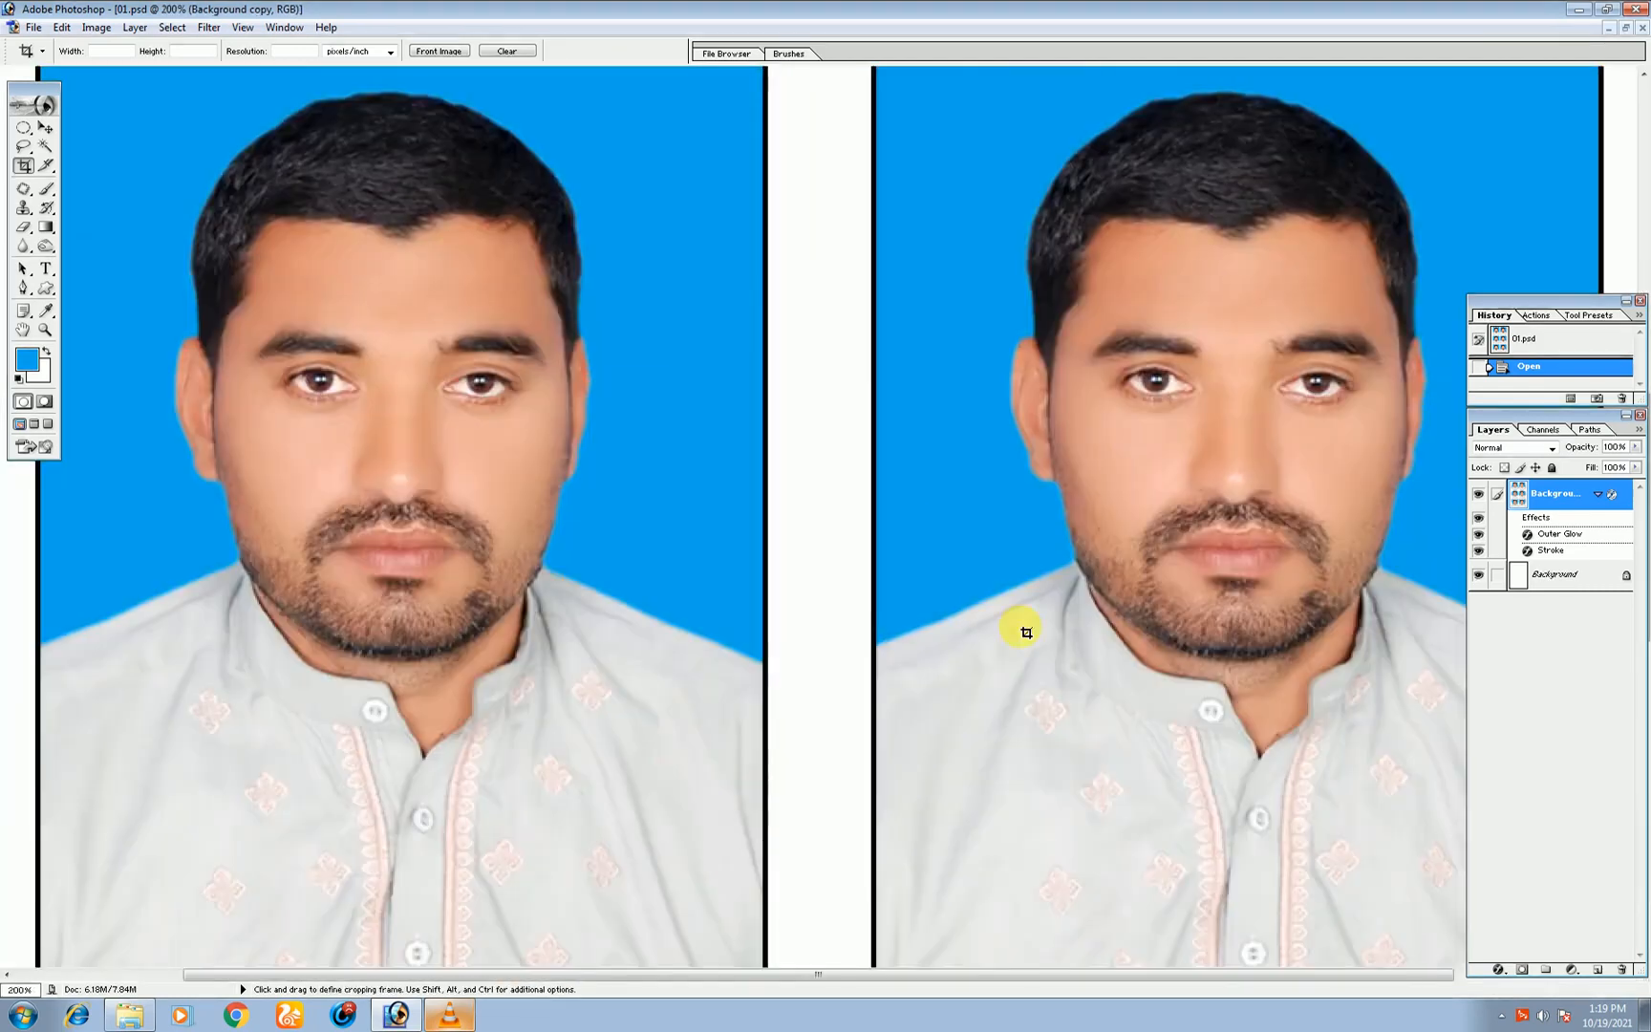
drag(933, 943, 920, 383)
drag(895, 468, 894, 843)
key(ctrl+minus)
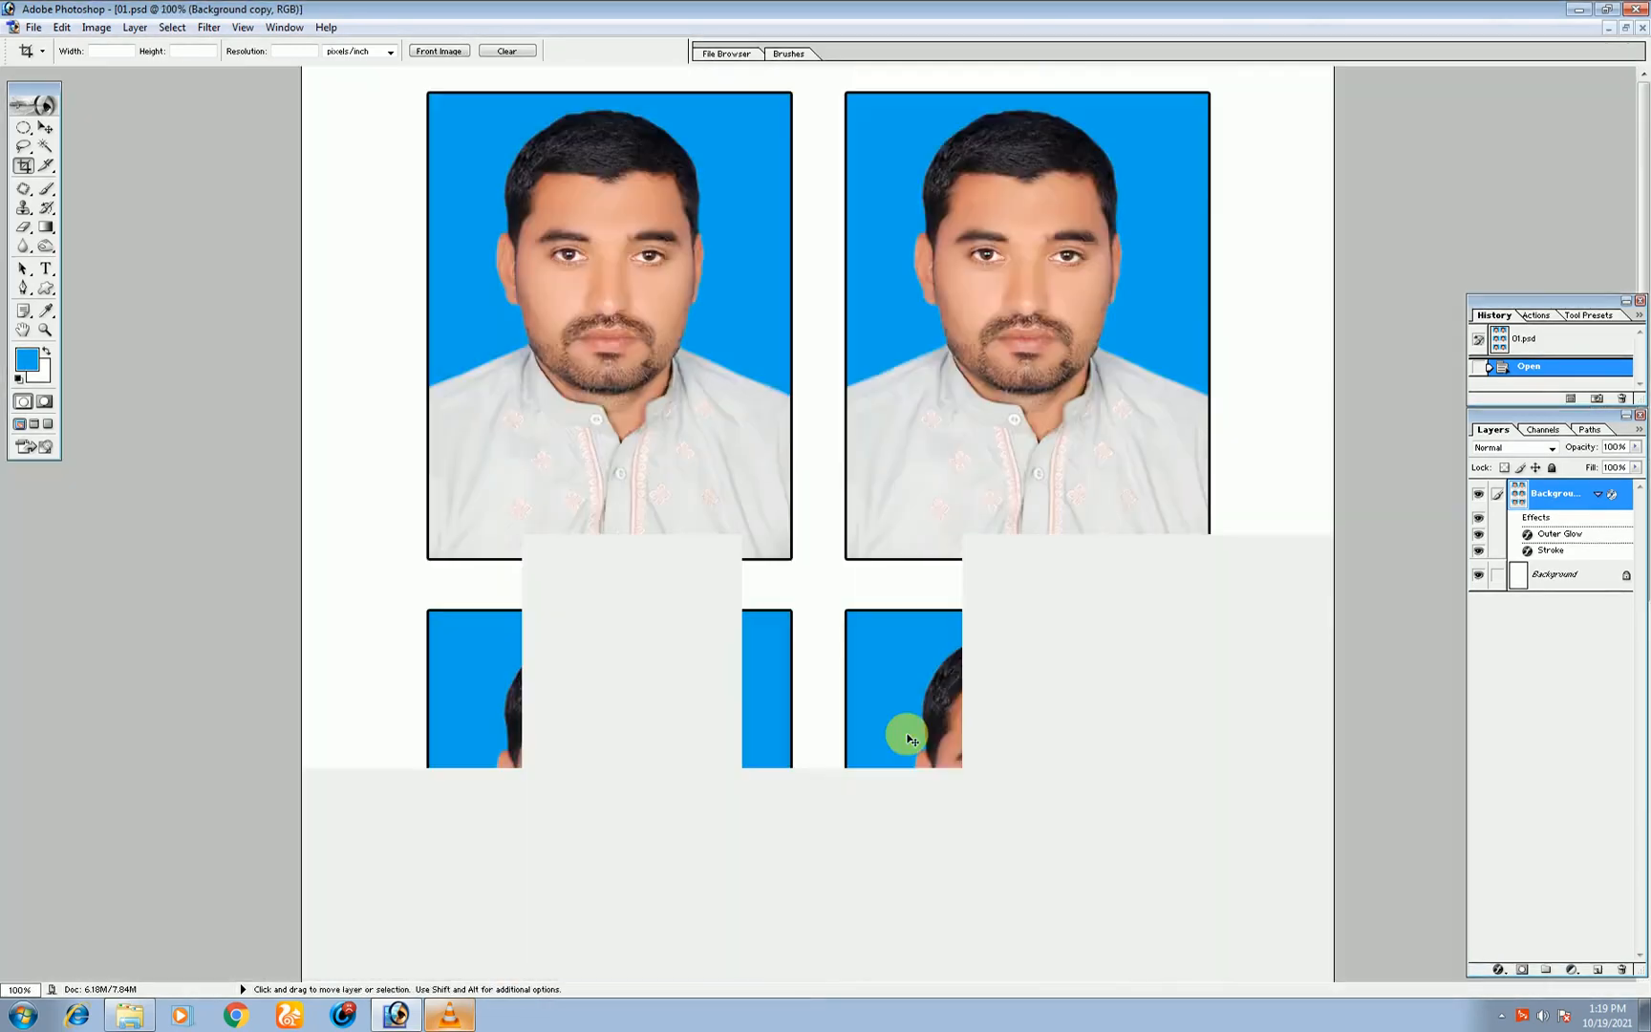
key(ctrl+minus)
key(ctrl+plus)
drag(943, 675, 931, 804)
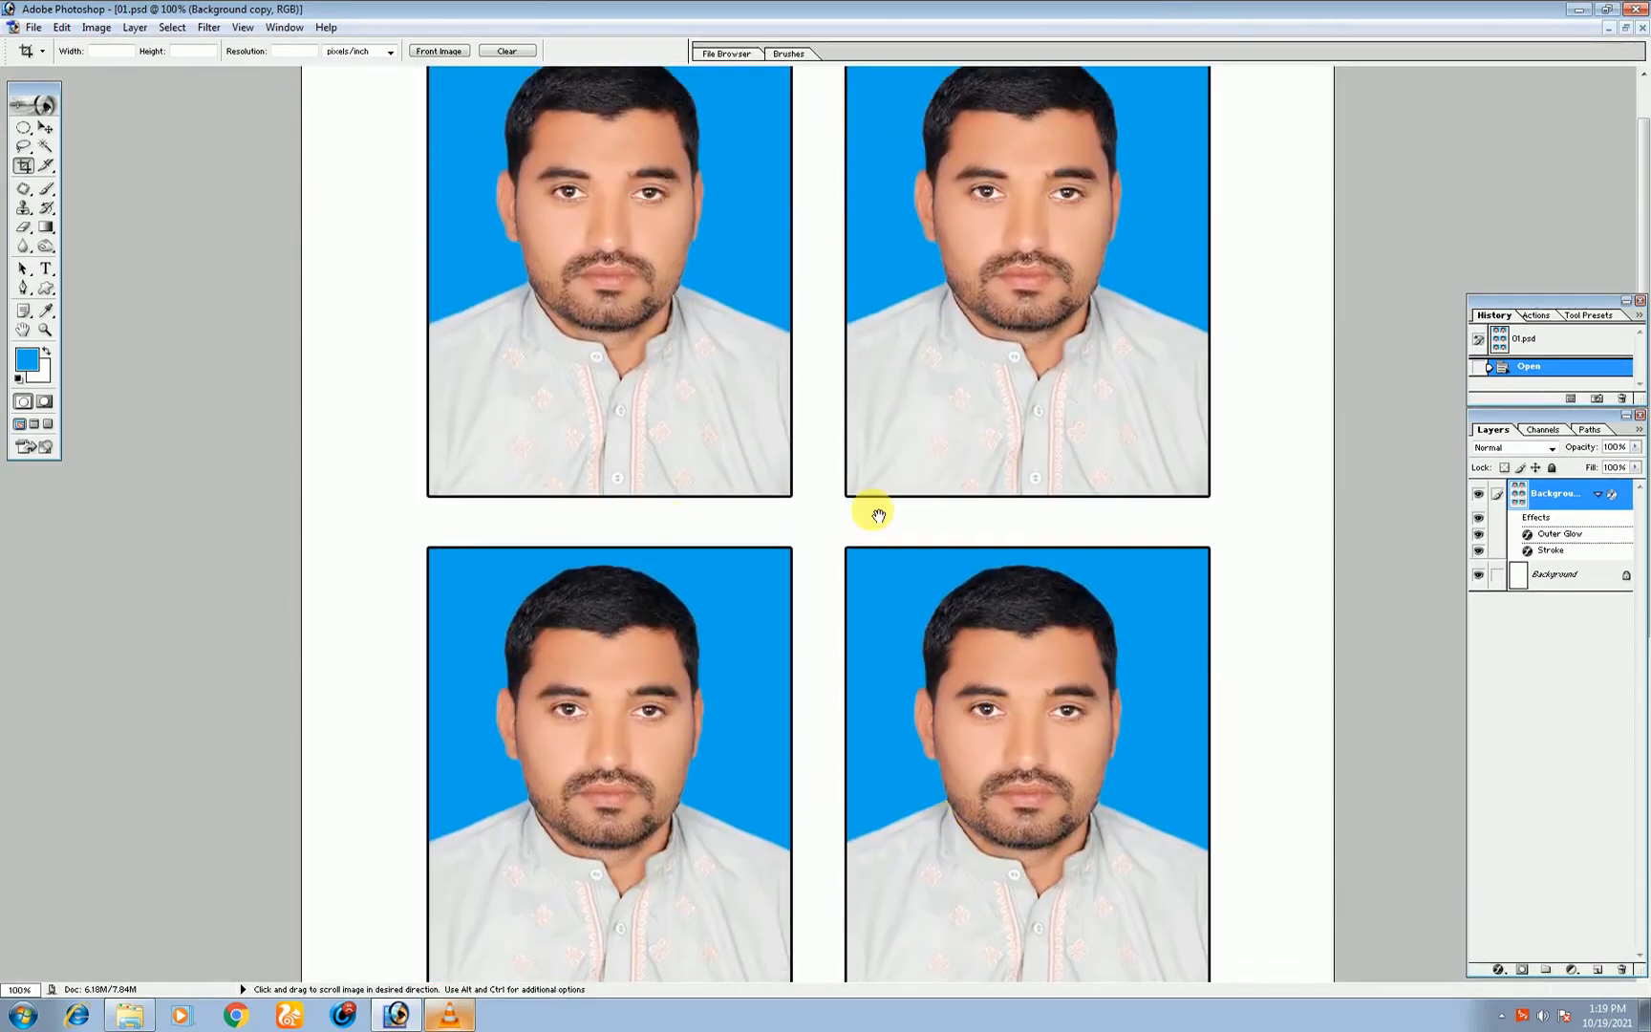
key(ctrl+minus)
key(ctrl+minus)
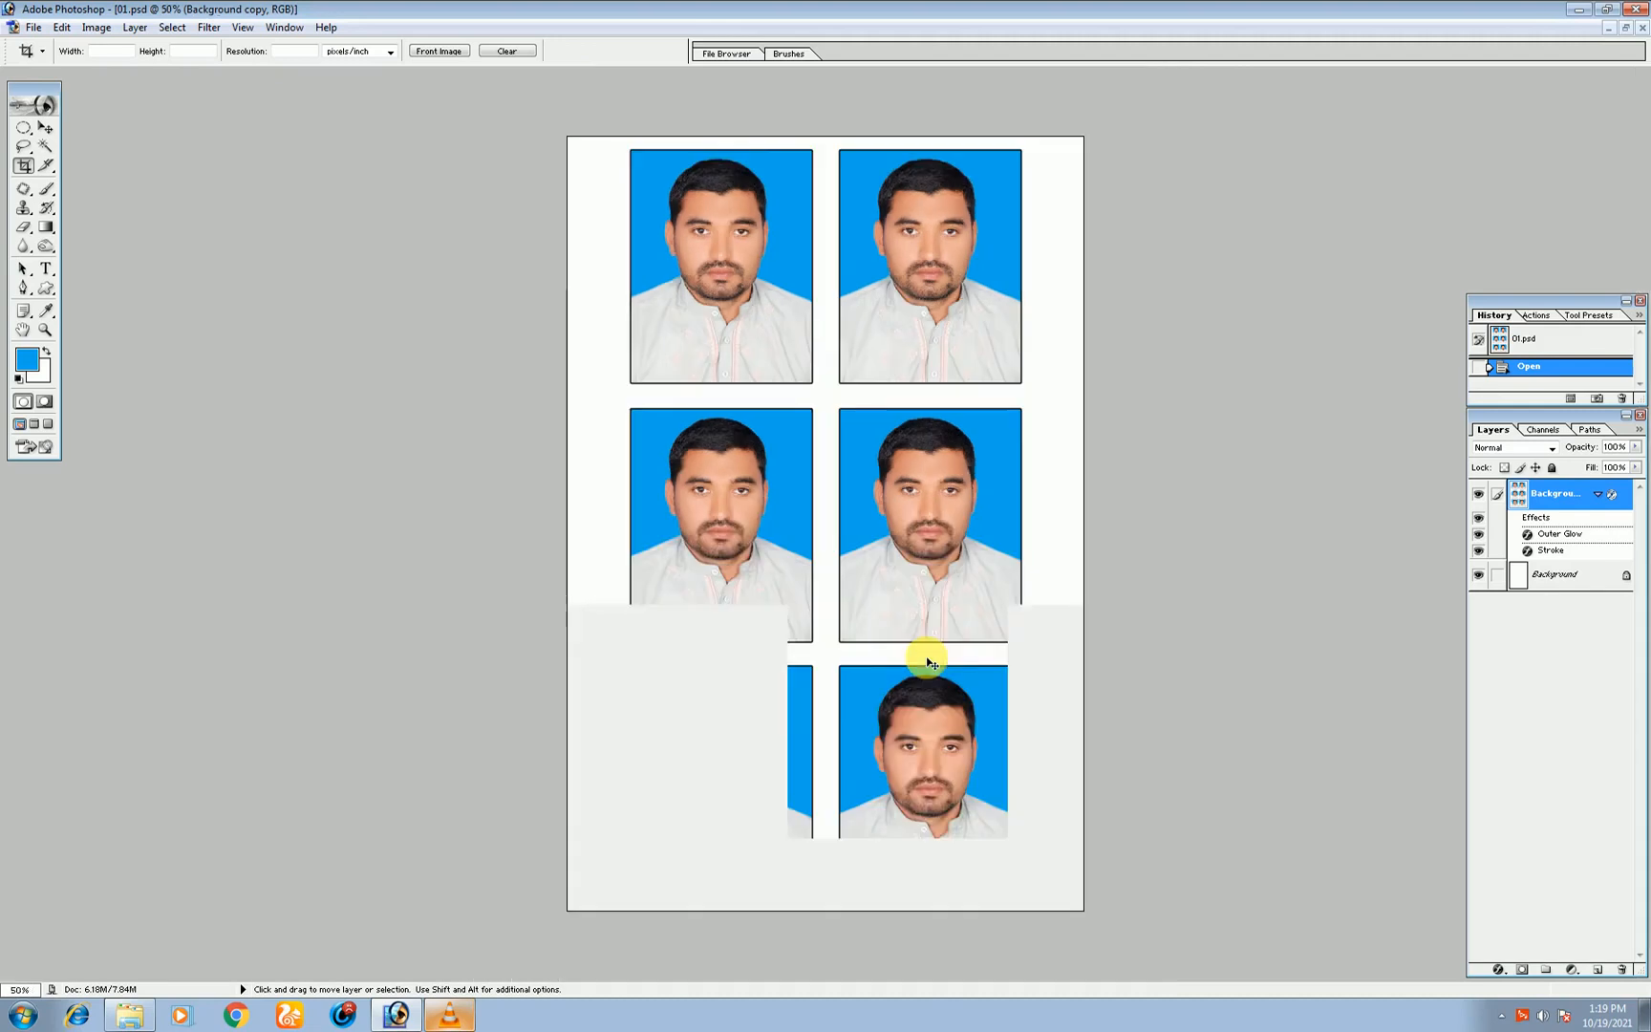
click(1626, 33)
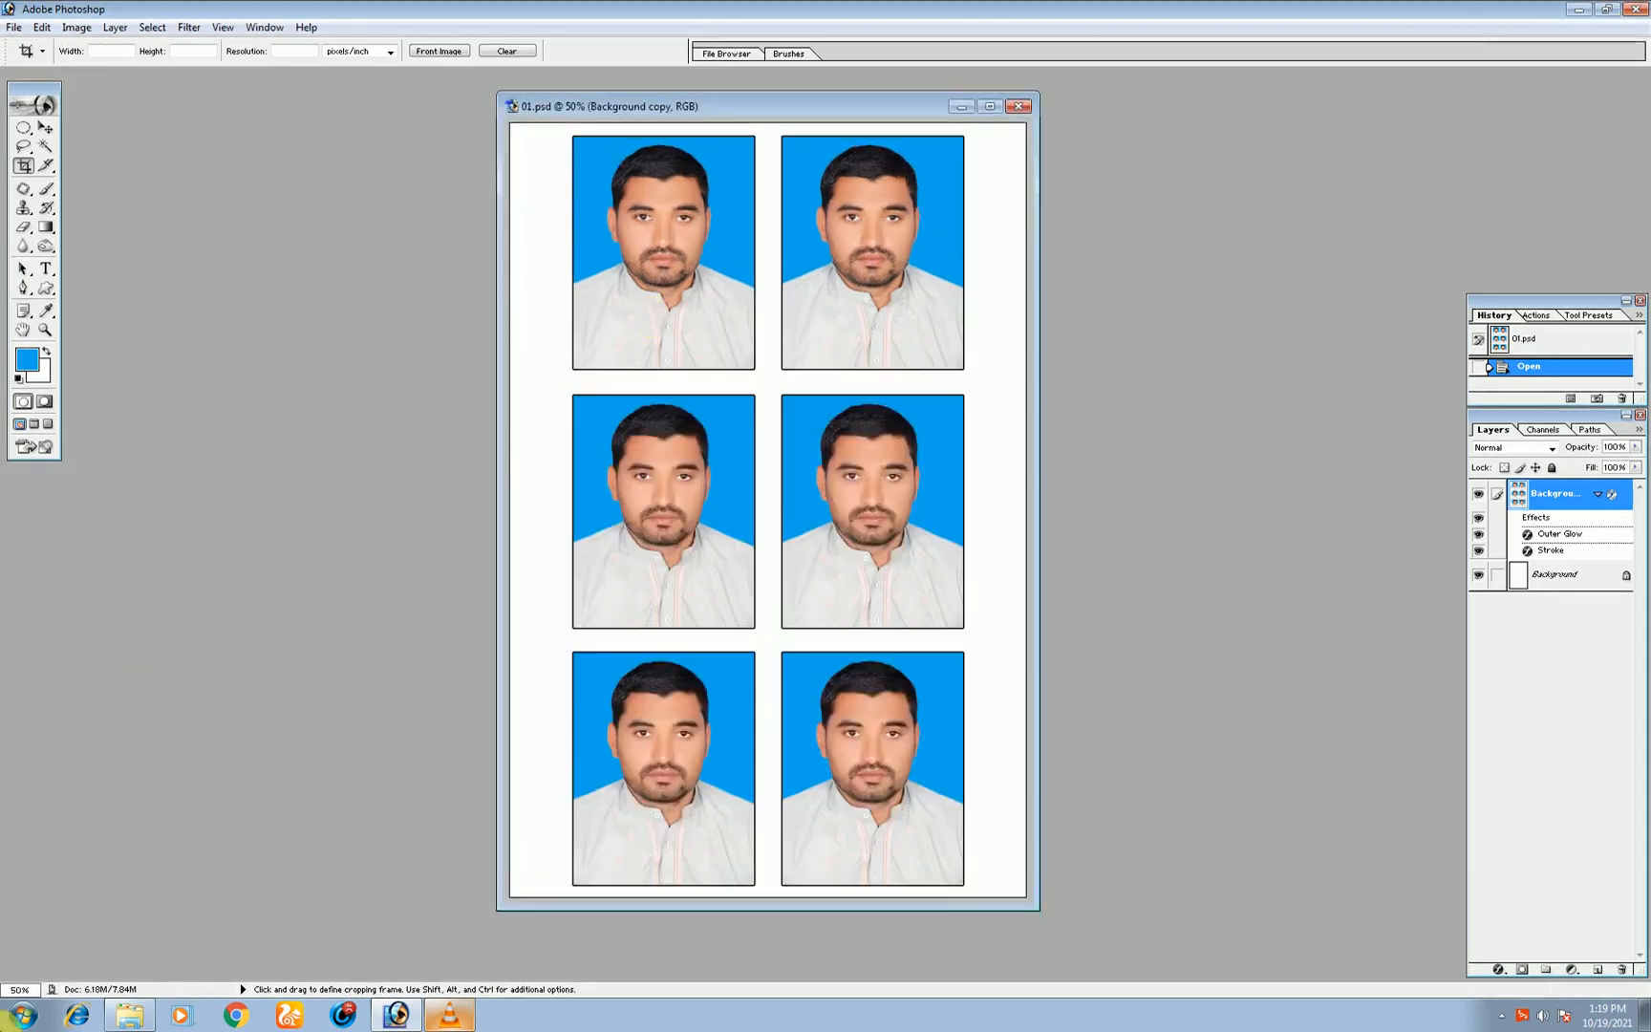
click(1023, 107)
View image 00 from New folder in ACDSee Quick View and close it.
click(129, 1015)
click(291, 239)
double_click(291, 238)
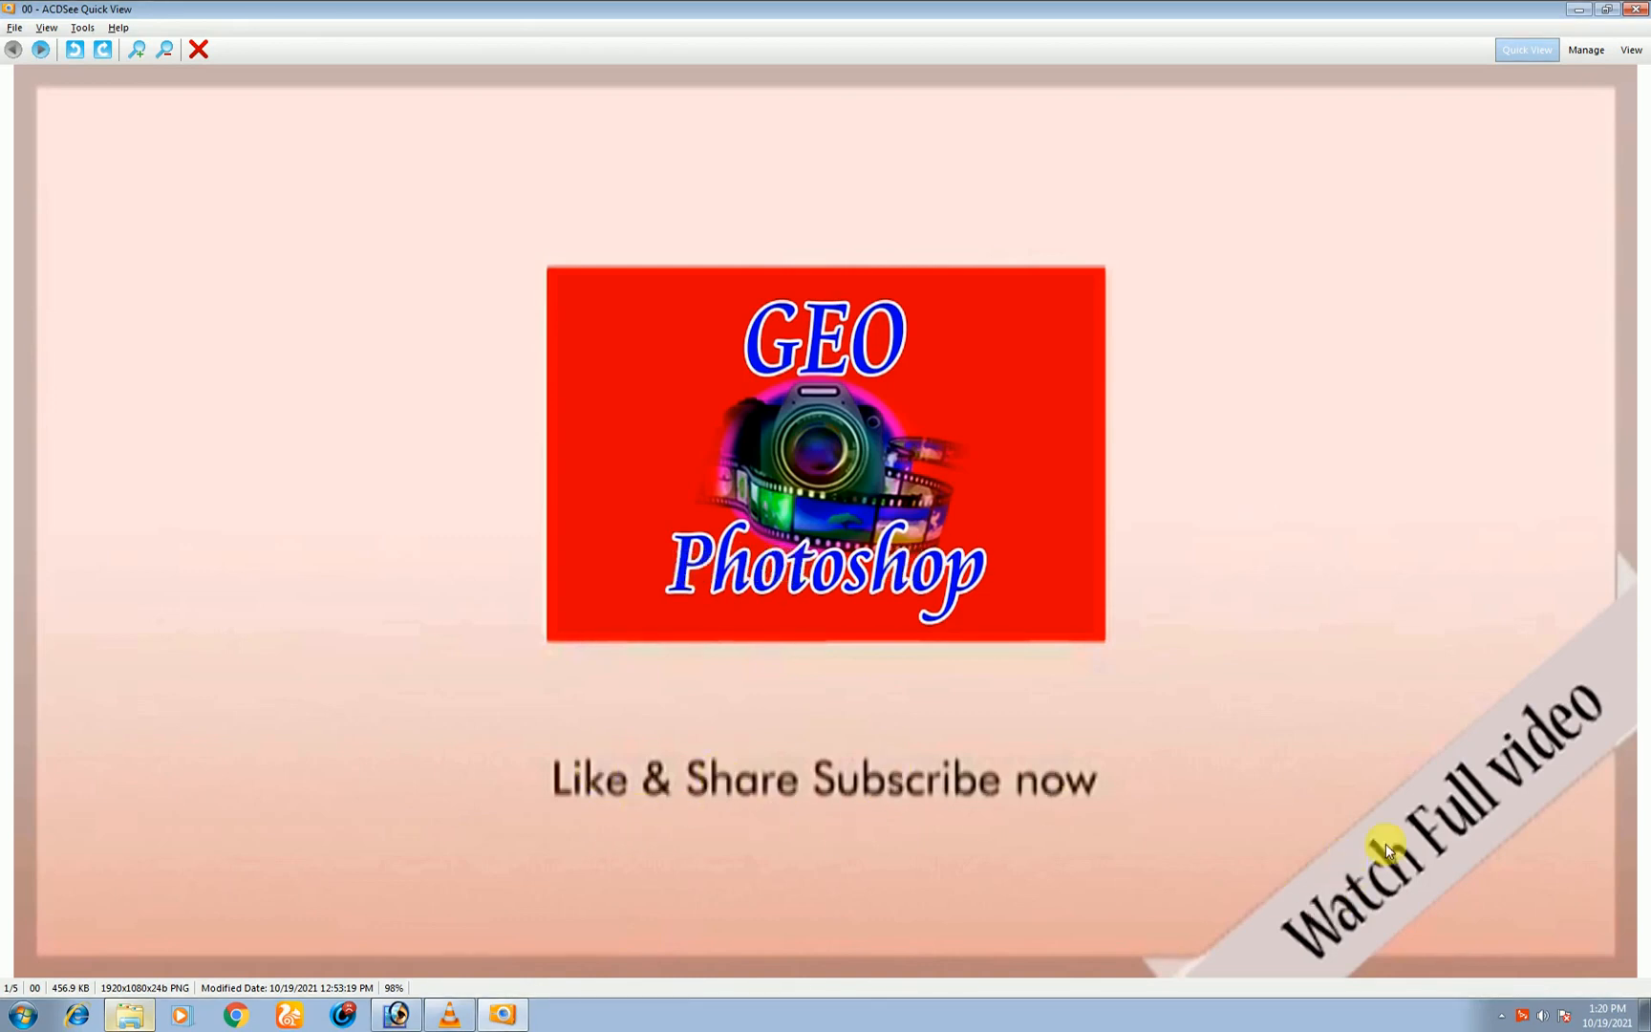
click(1636, 9)
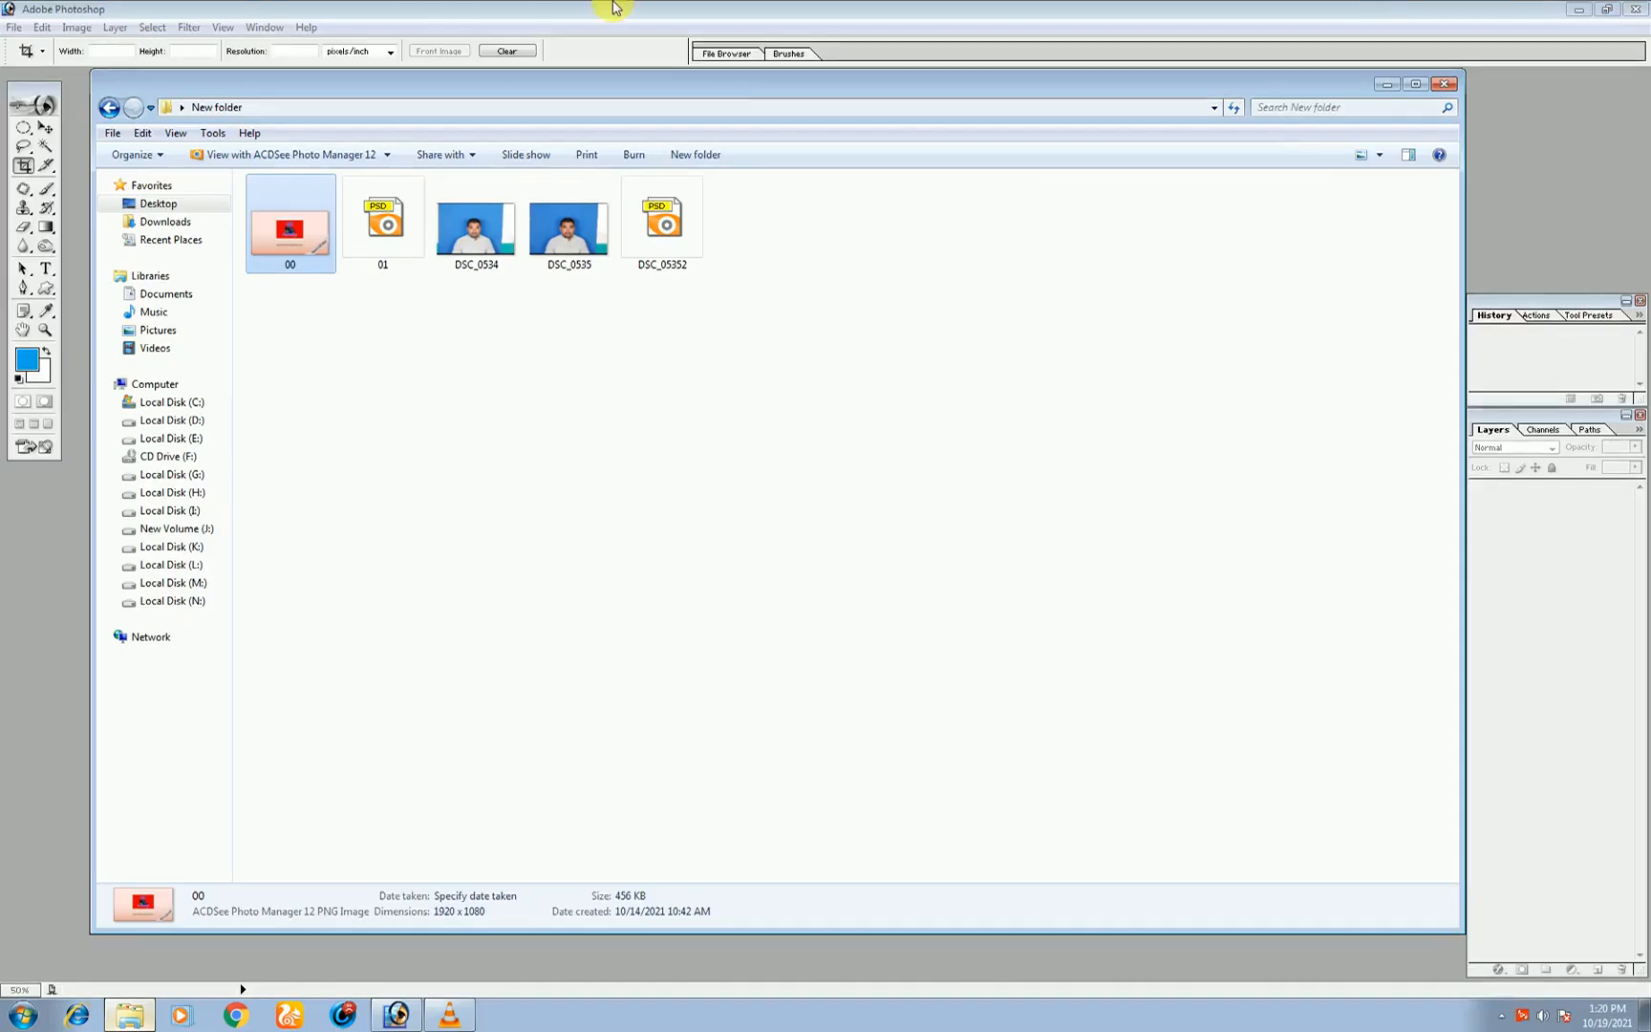
Open the DSC_05352 PSD file from New folder in Photoshop and maximize its document window.
click(585, 239)
double_click(650, 226)
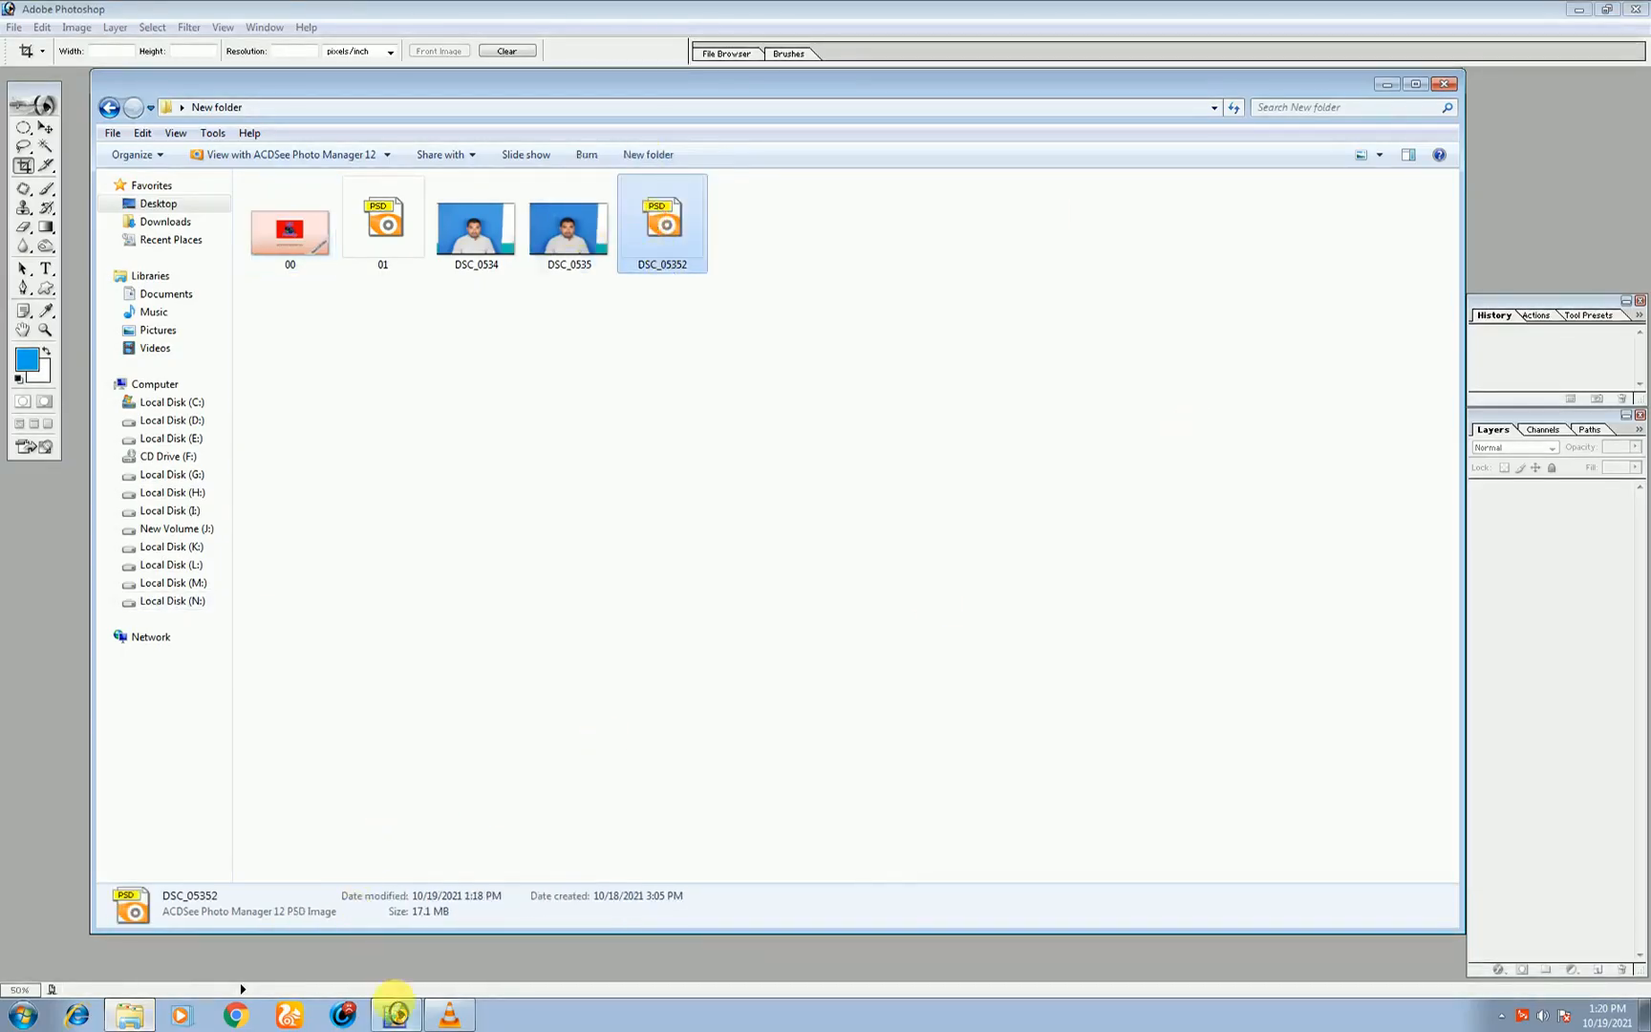
click(395, 1013)
drag(454, 93, 799, 109)
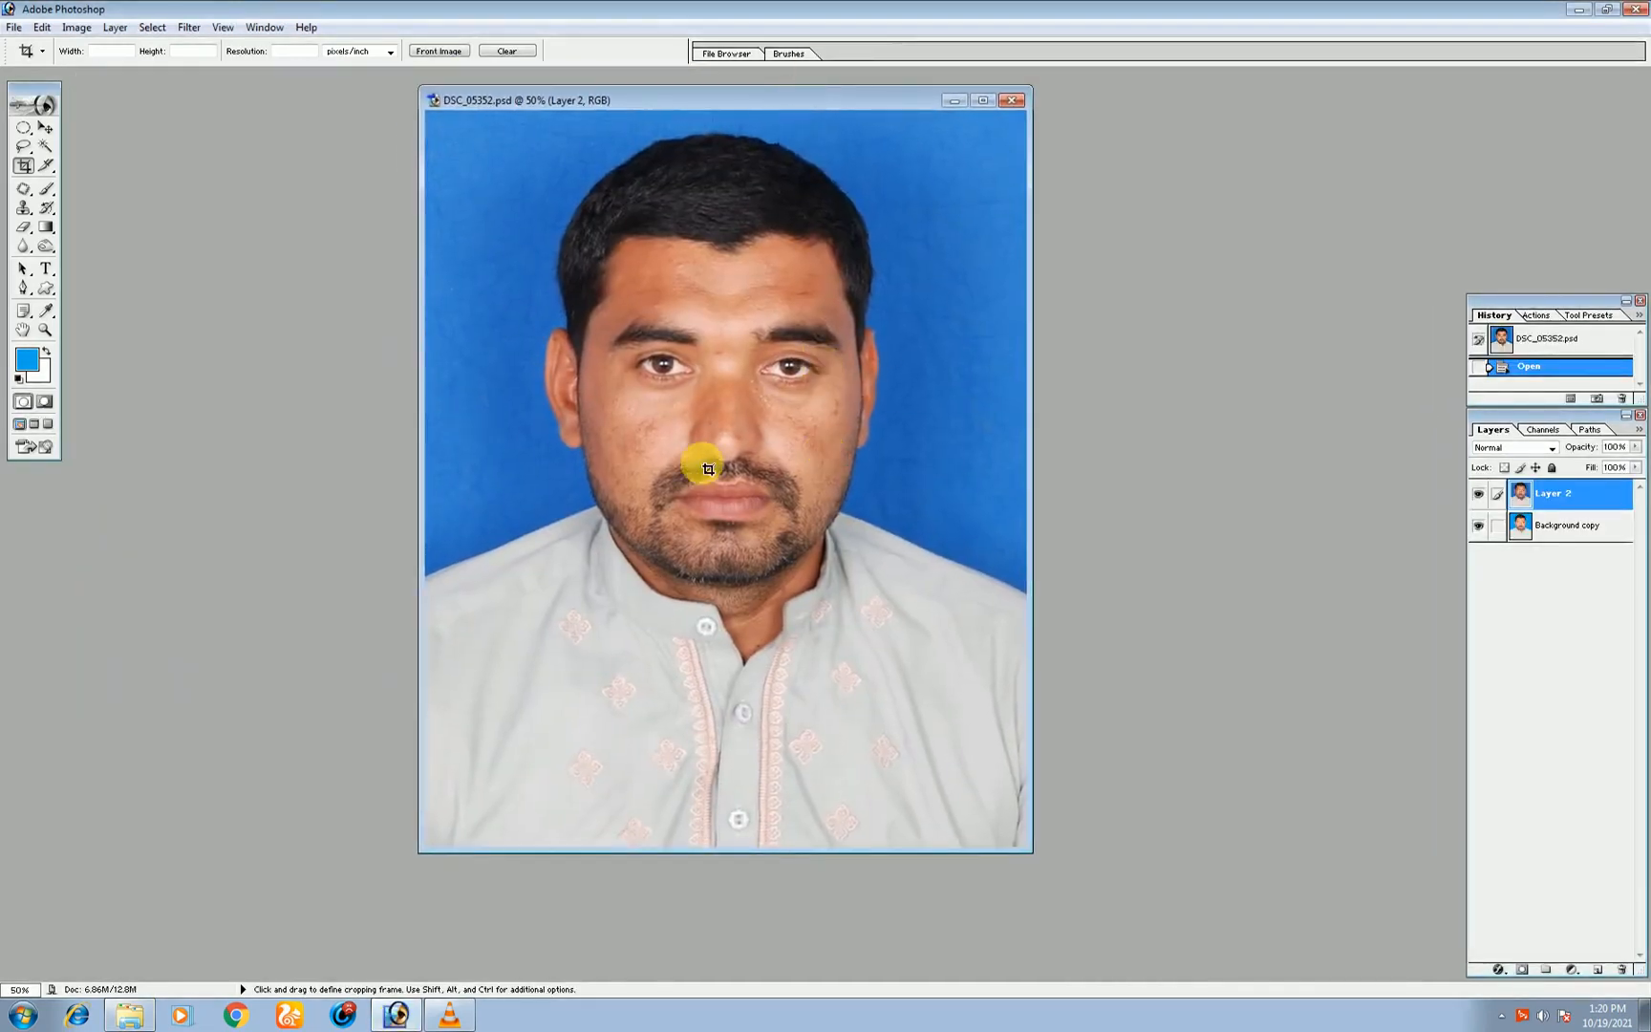
click(983, 100)
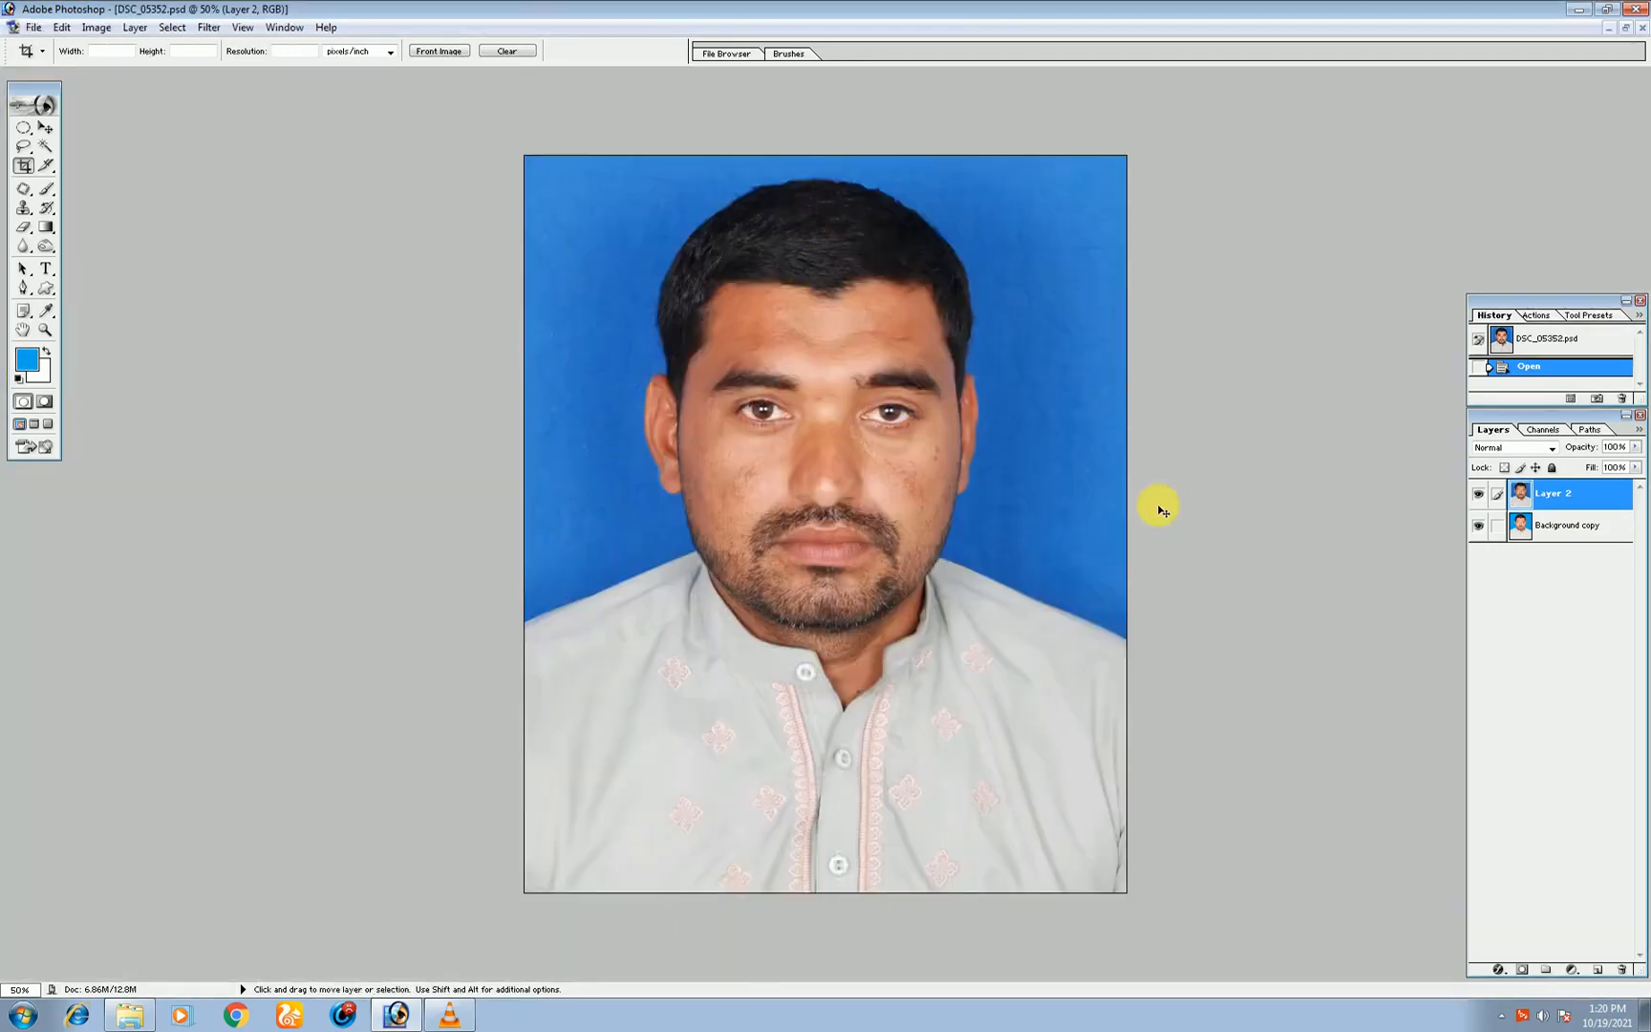
Duplicate Layer 2 within the DSC_05352.psd document.
key(ctrl+plus)
right_click(1537, 502)
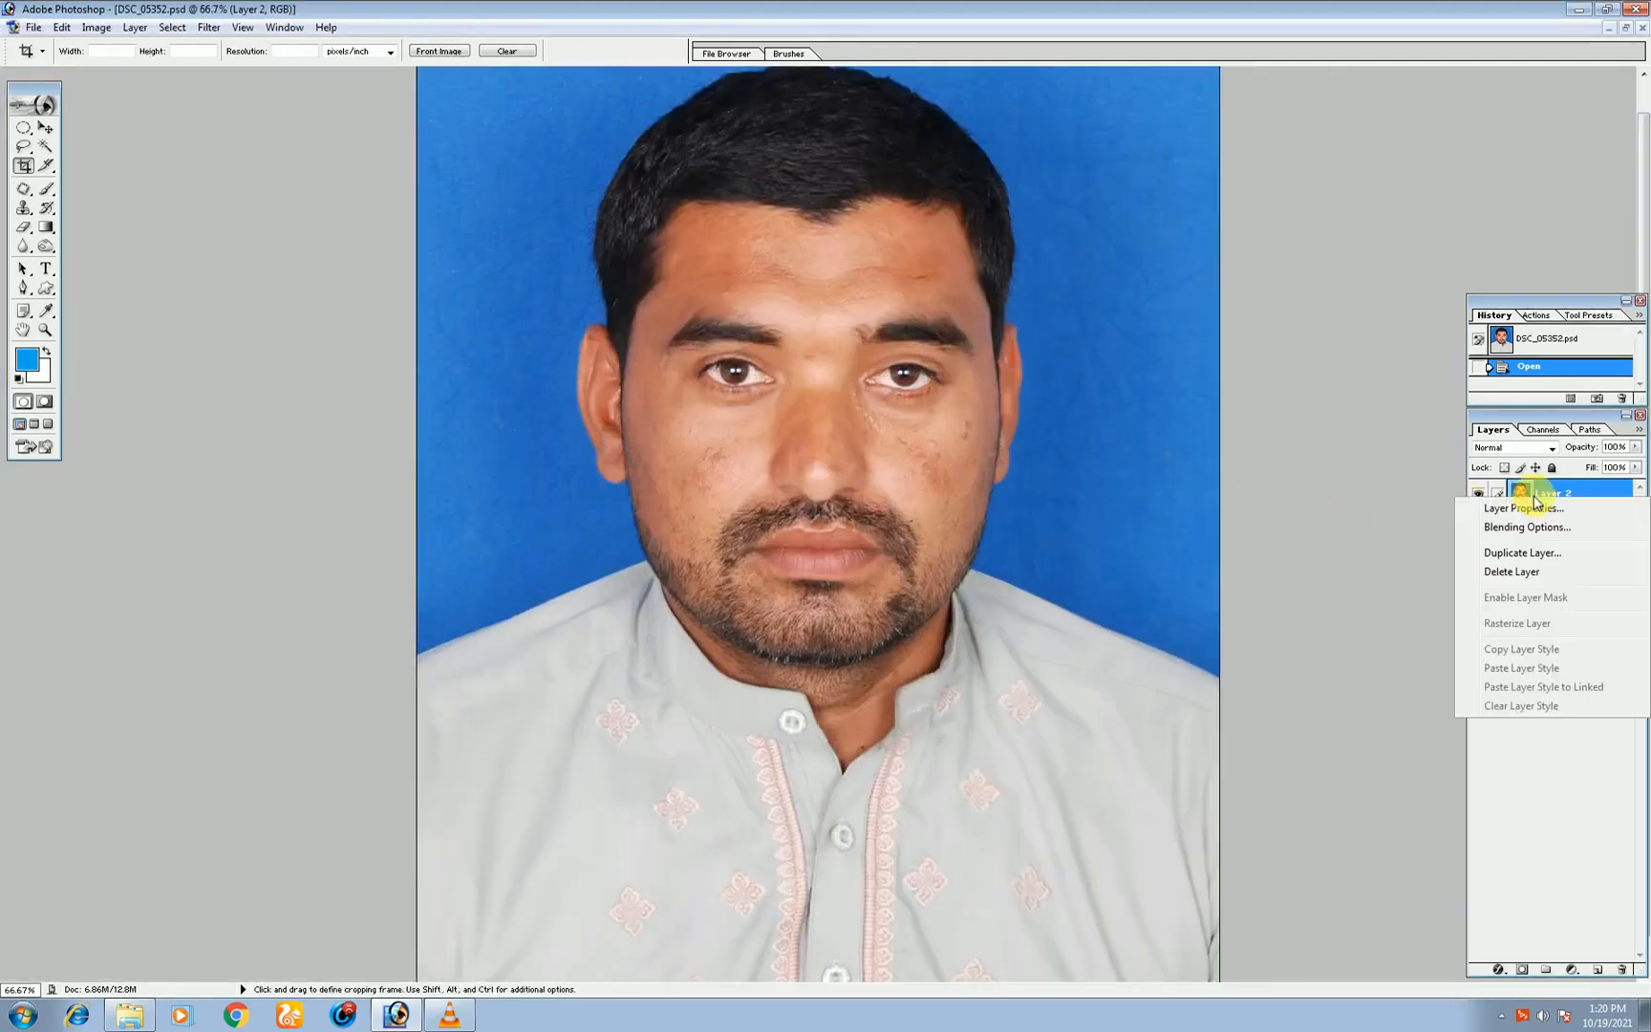
click(1523, 551)
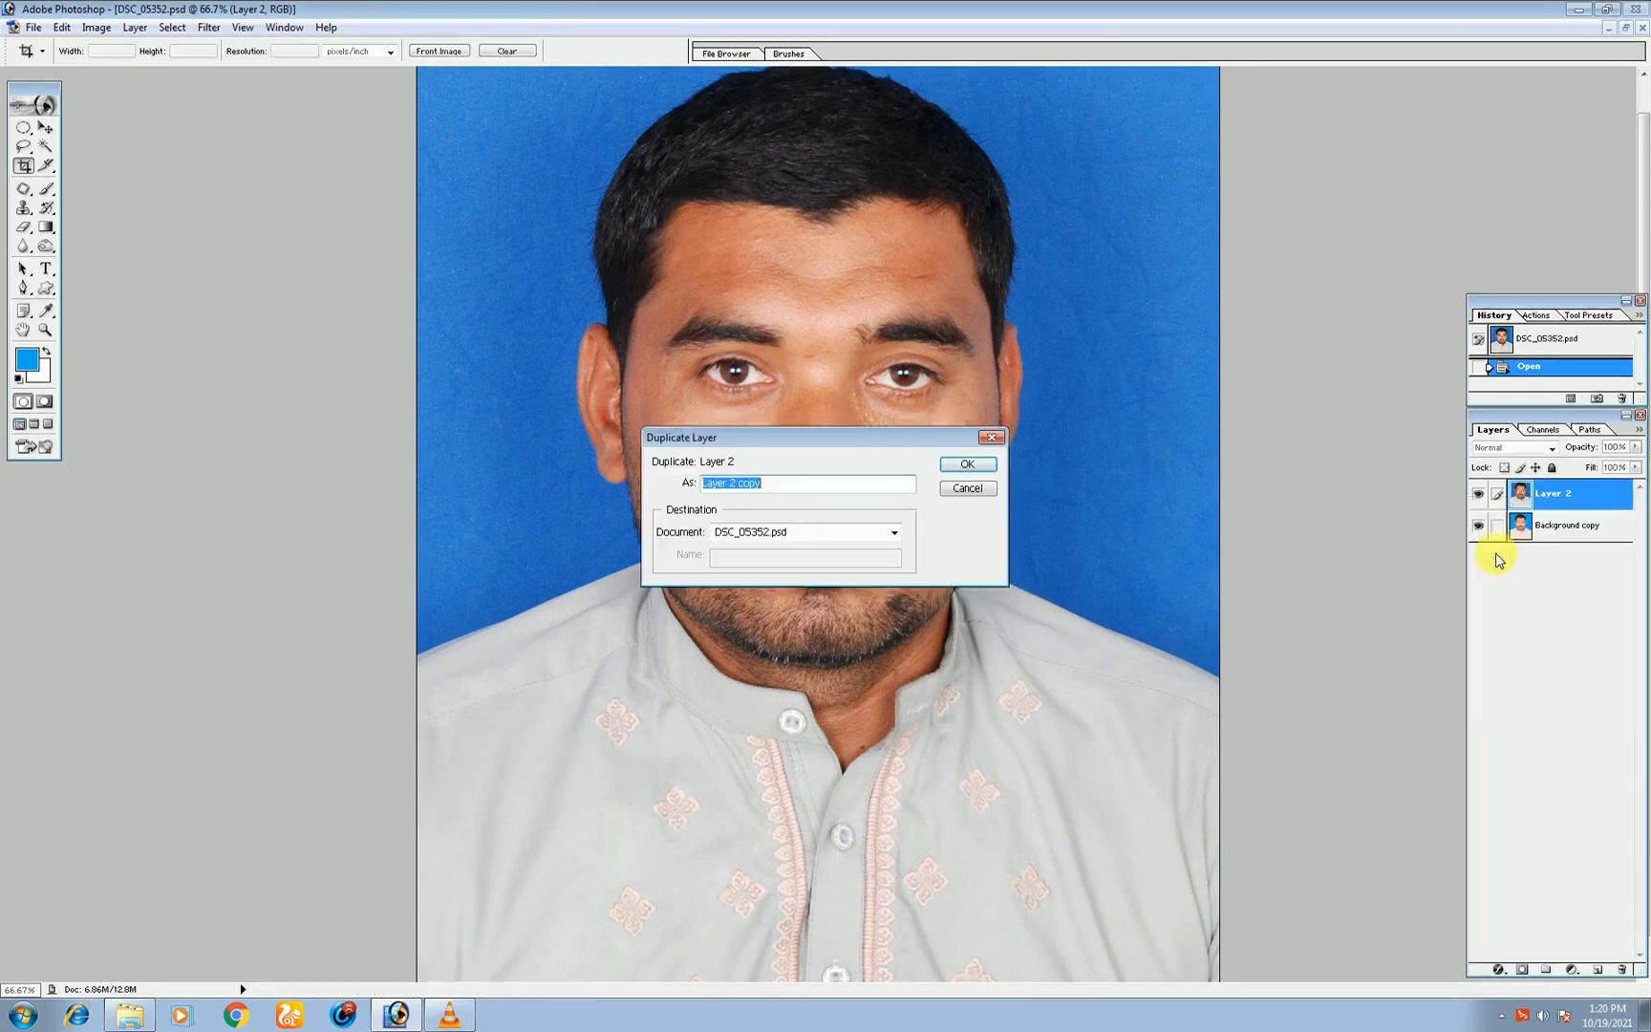
click(982, 471)
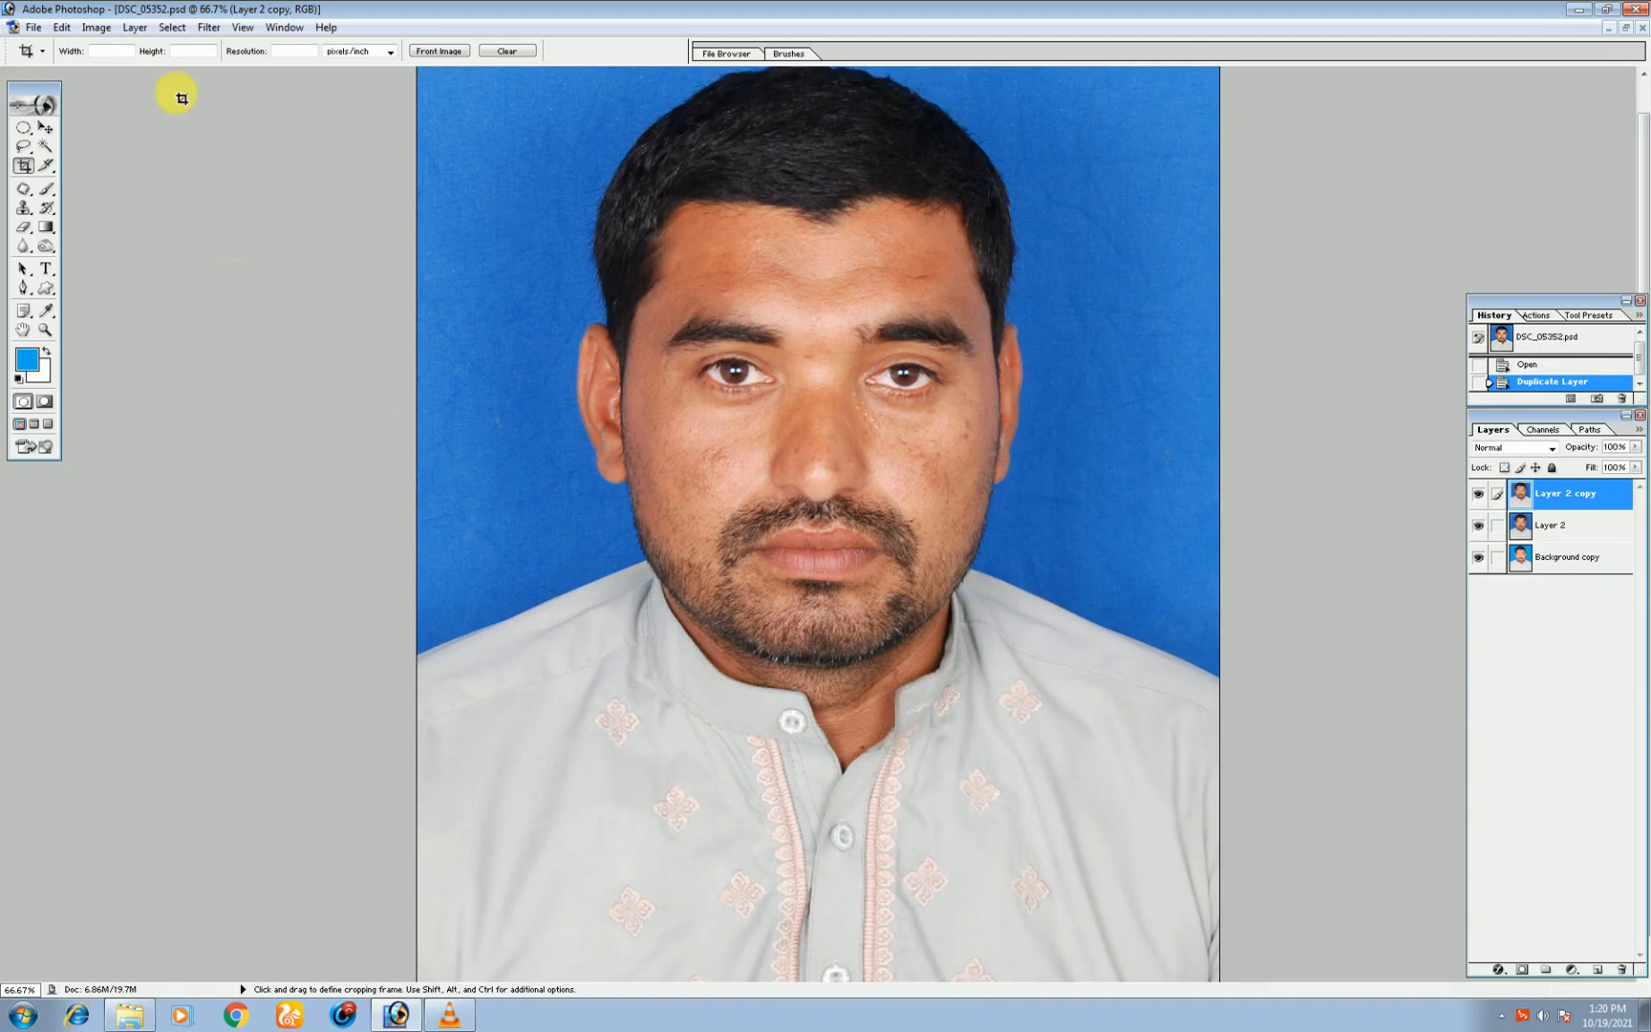
Select the entire blue backdrop around the man with the Magic Wand, adding the missed patches to the selection.
click(45, 146)
click(457, 242)
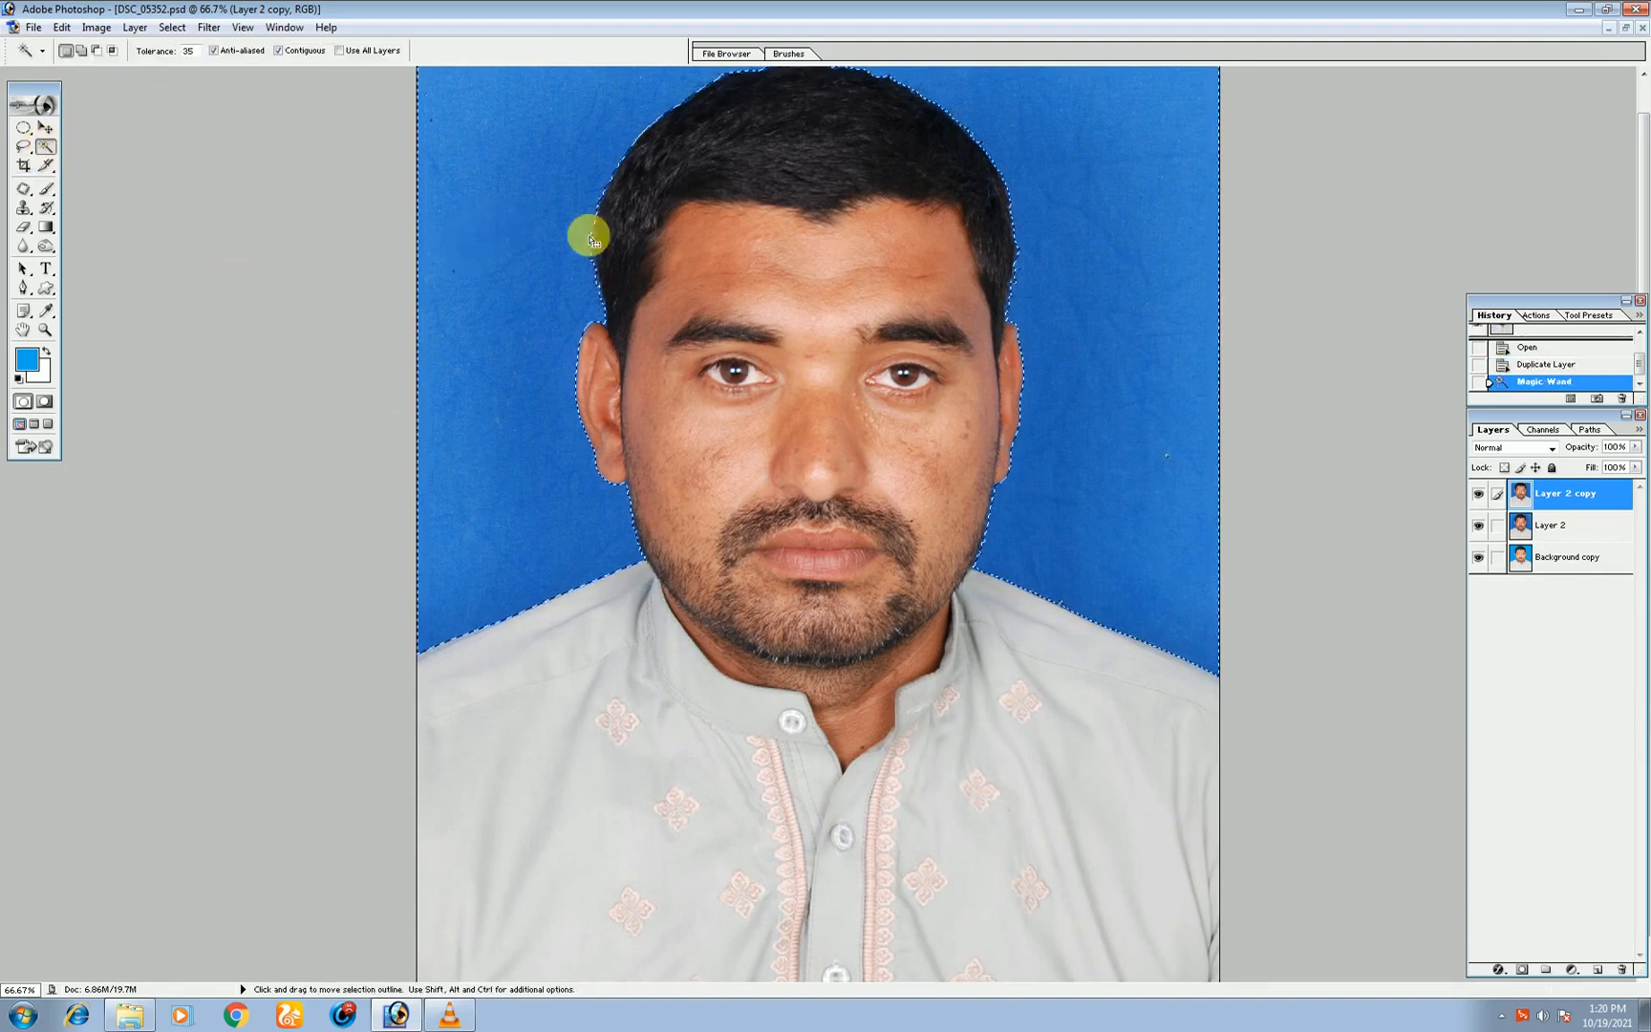
key(ctrl+minus)
shift+click(872, 169)
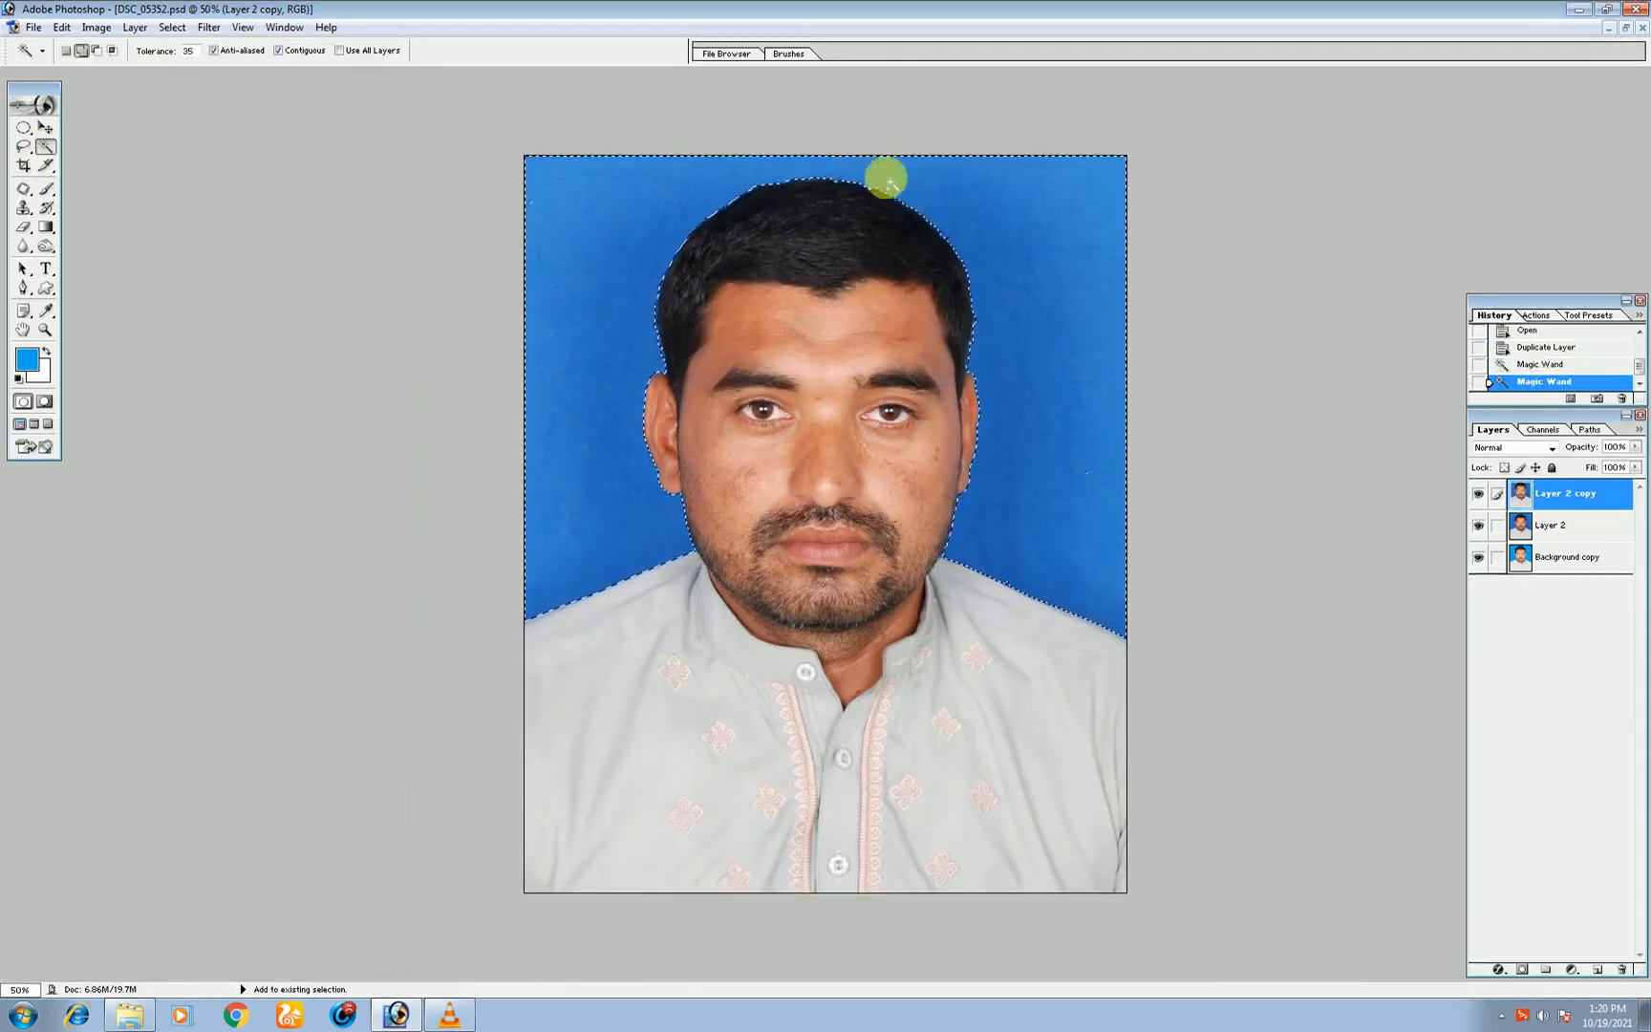
shift+click(1002, 264)
shift+click(1075, 316)
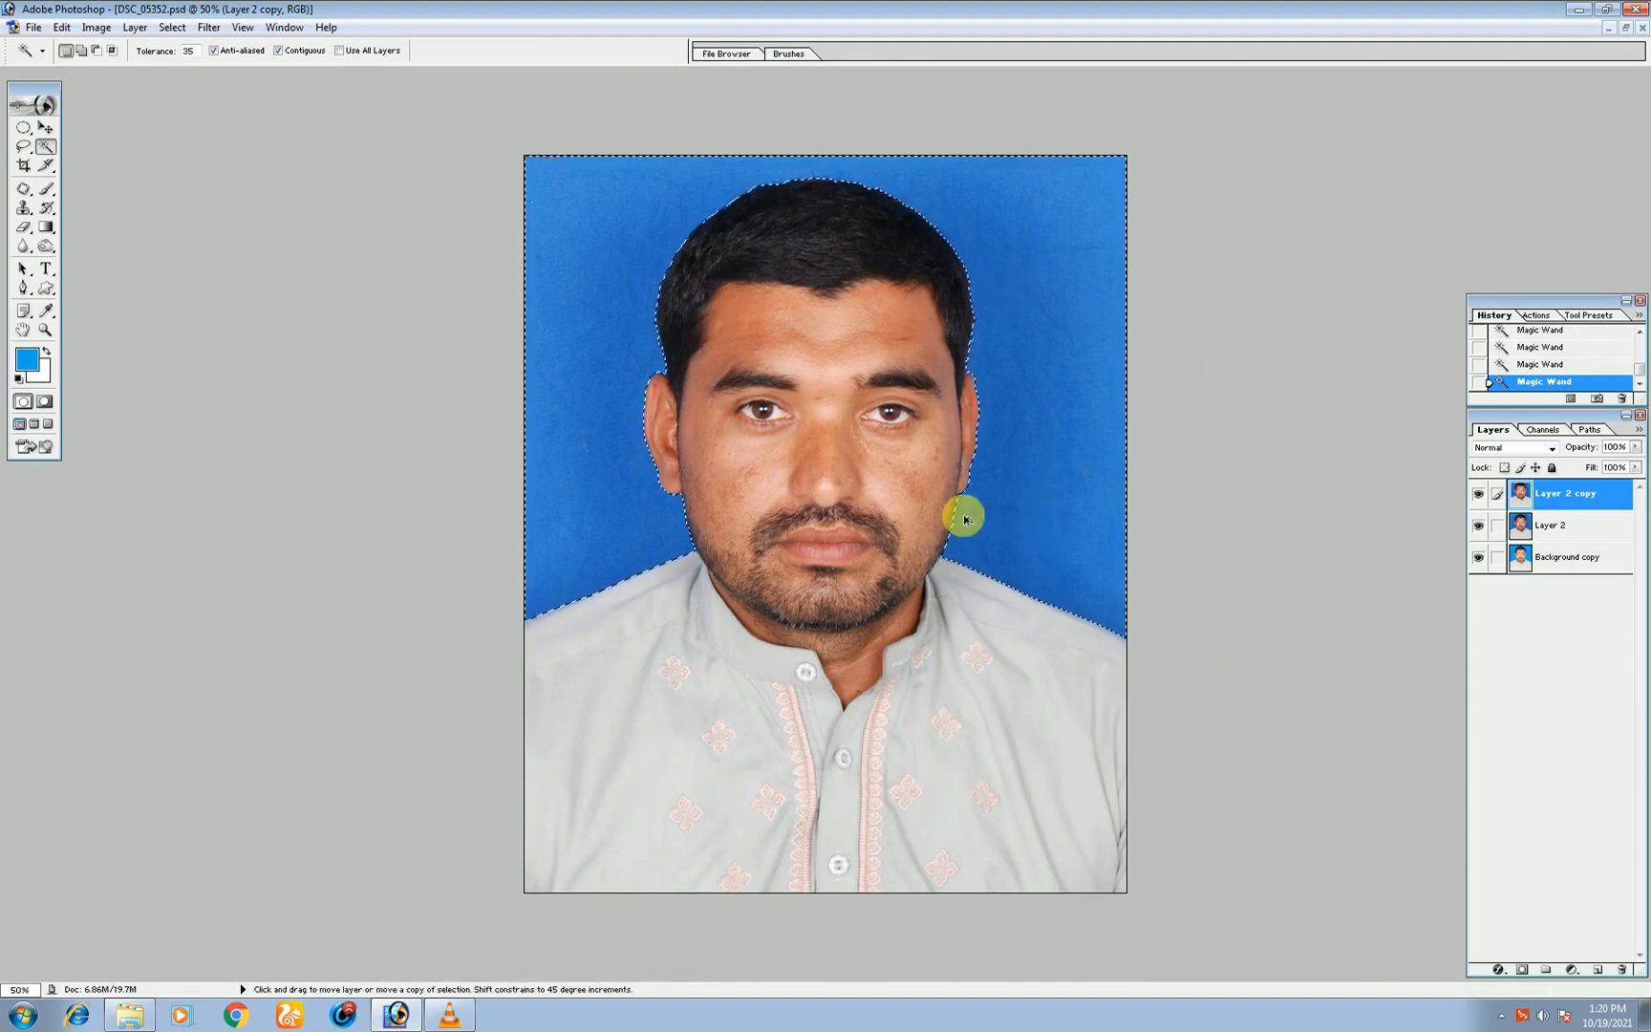
Feather the backdrop selection, keeping the offered radius.
click(172, 27)
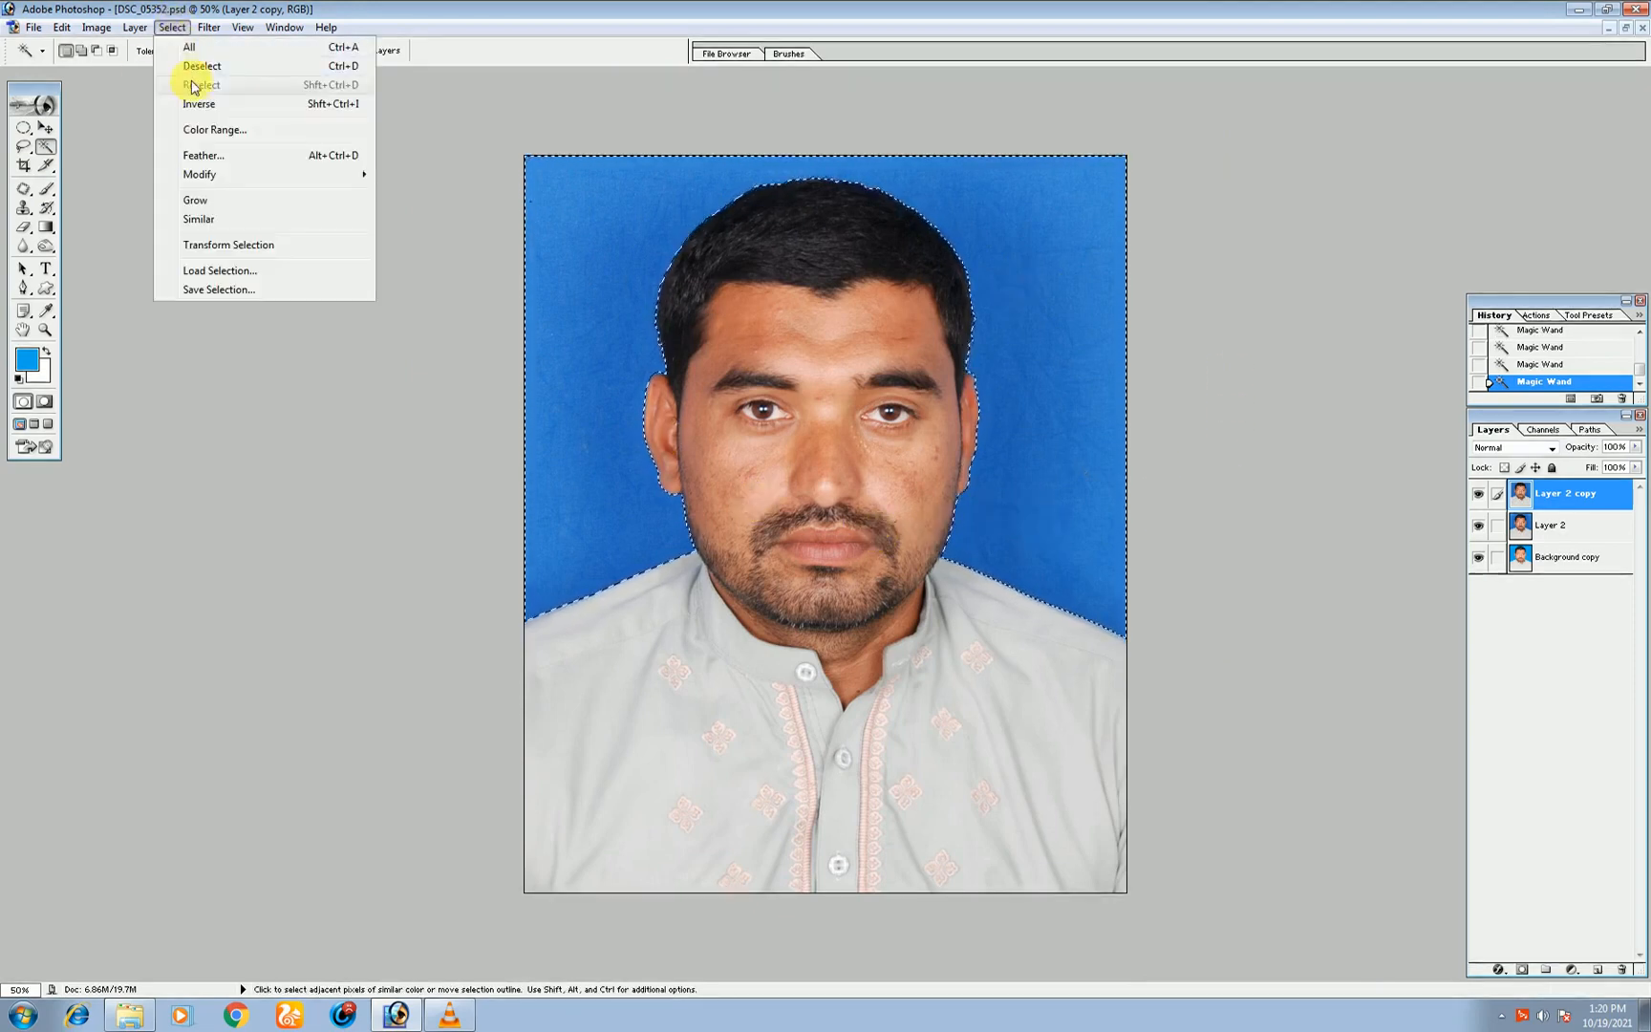
click(199, 156)
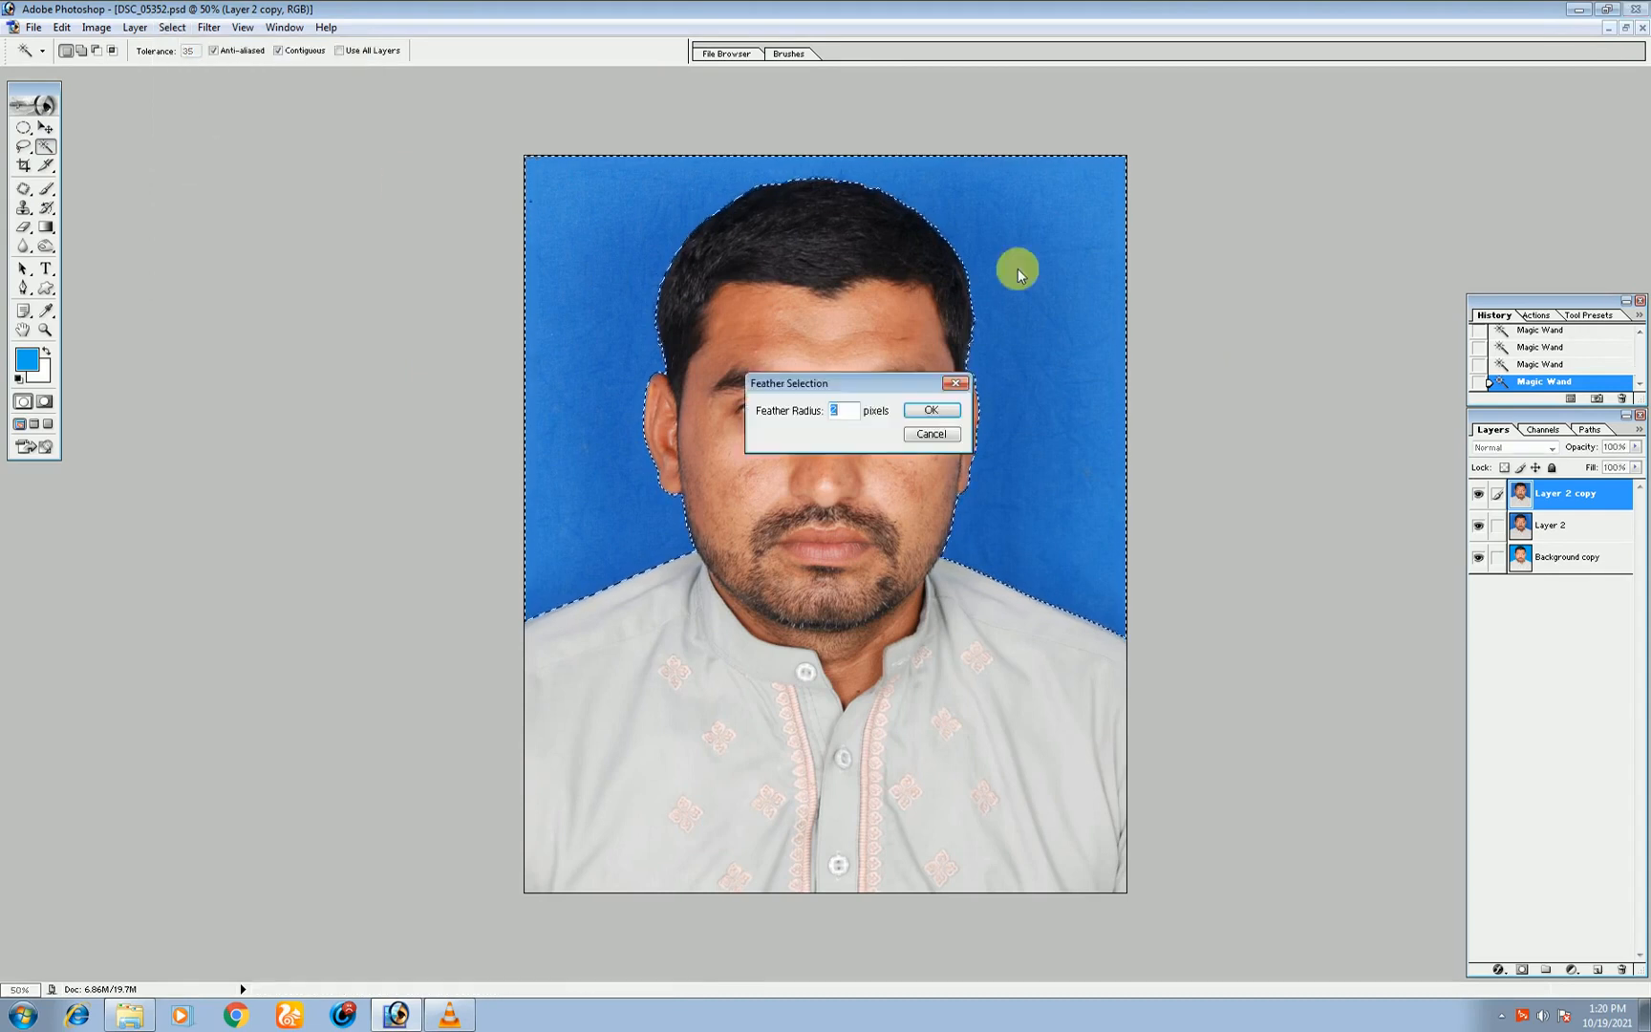
click(941, 420)
Fill the selected backdrop with the light blue foreground colour 00A4EB and deselect it.
click(27, 359)
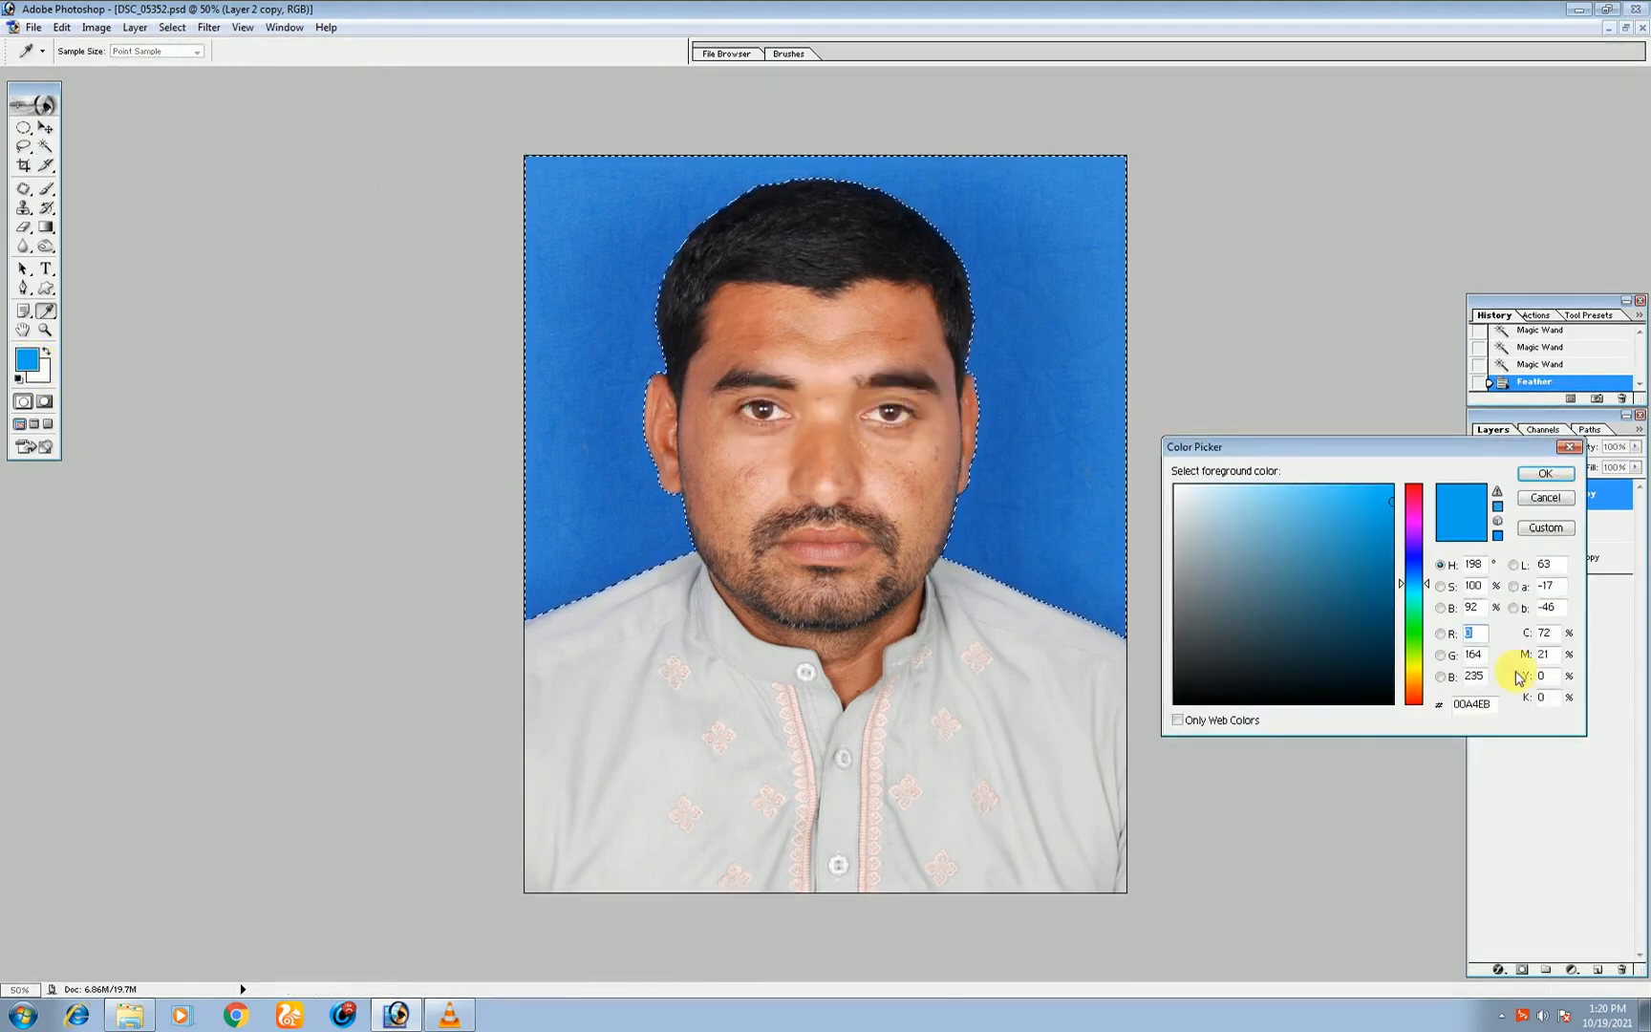
click(1360, 516)
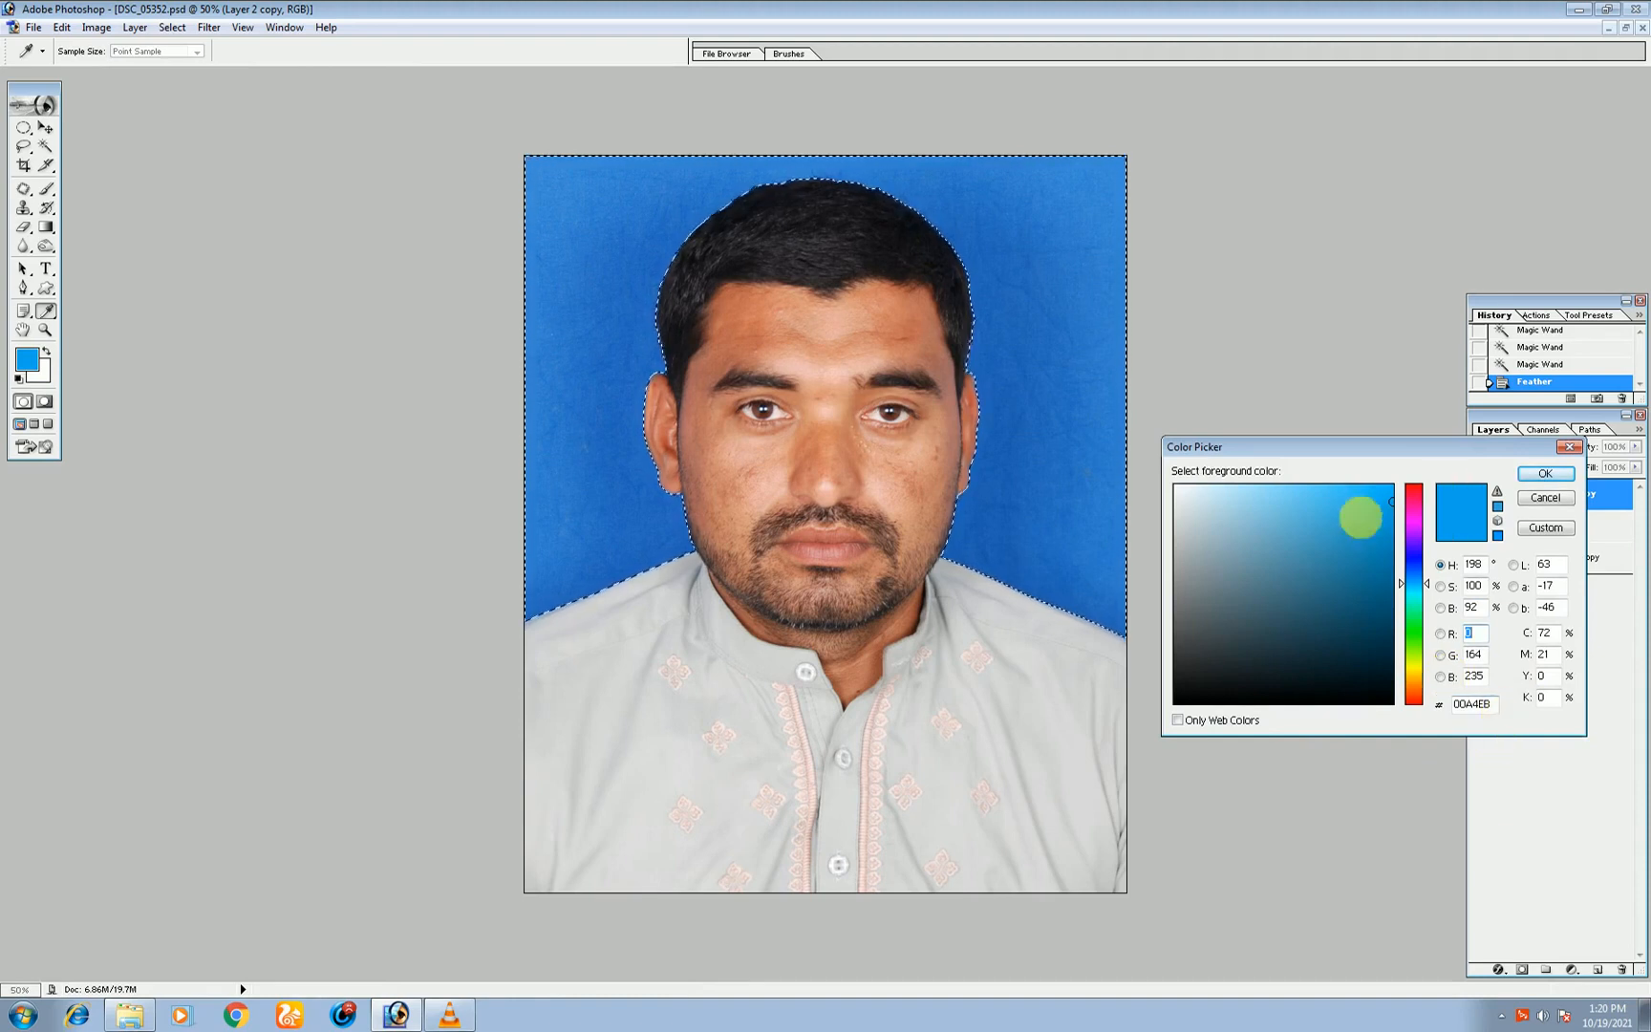
click(1545, 473)
click(1013, 428)
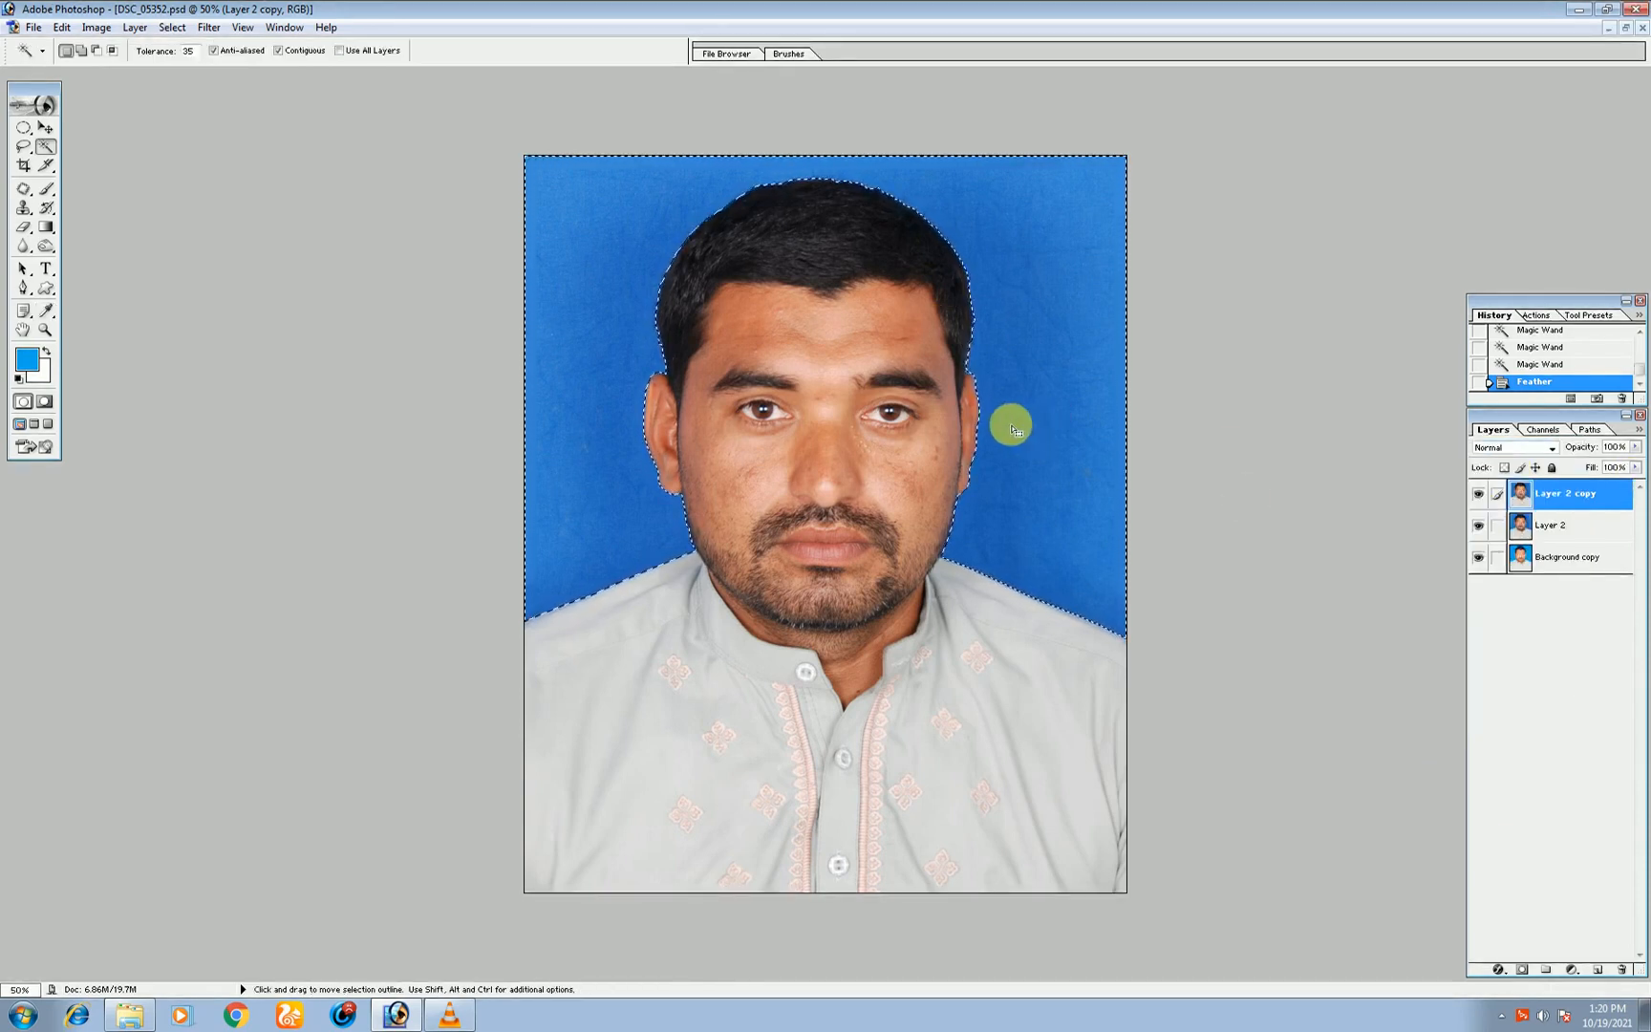
key(alt+BackSpace)
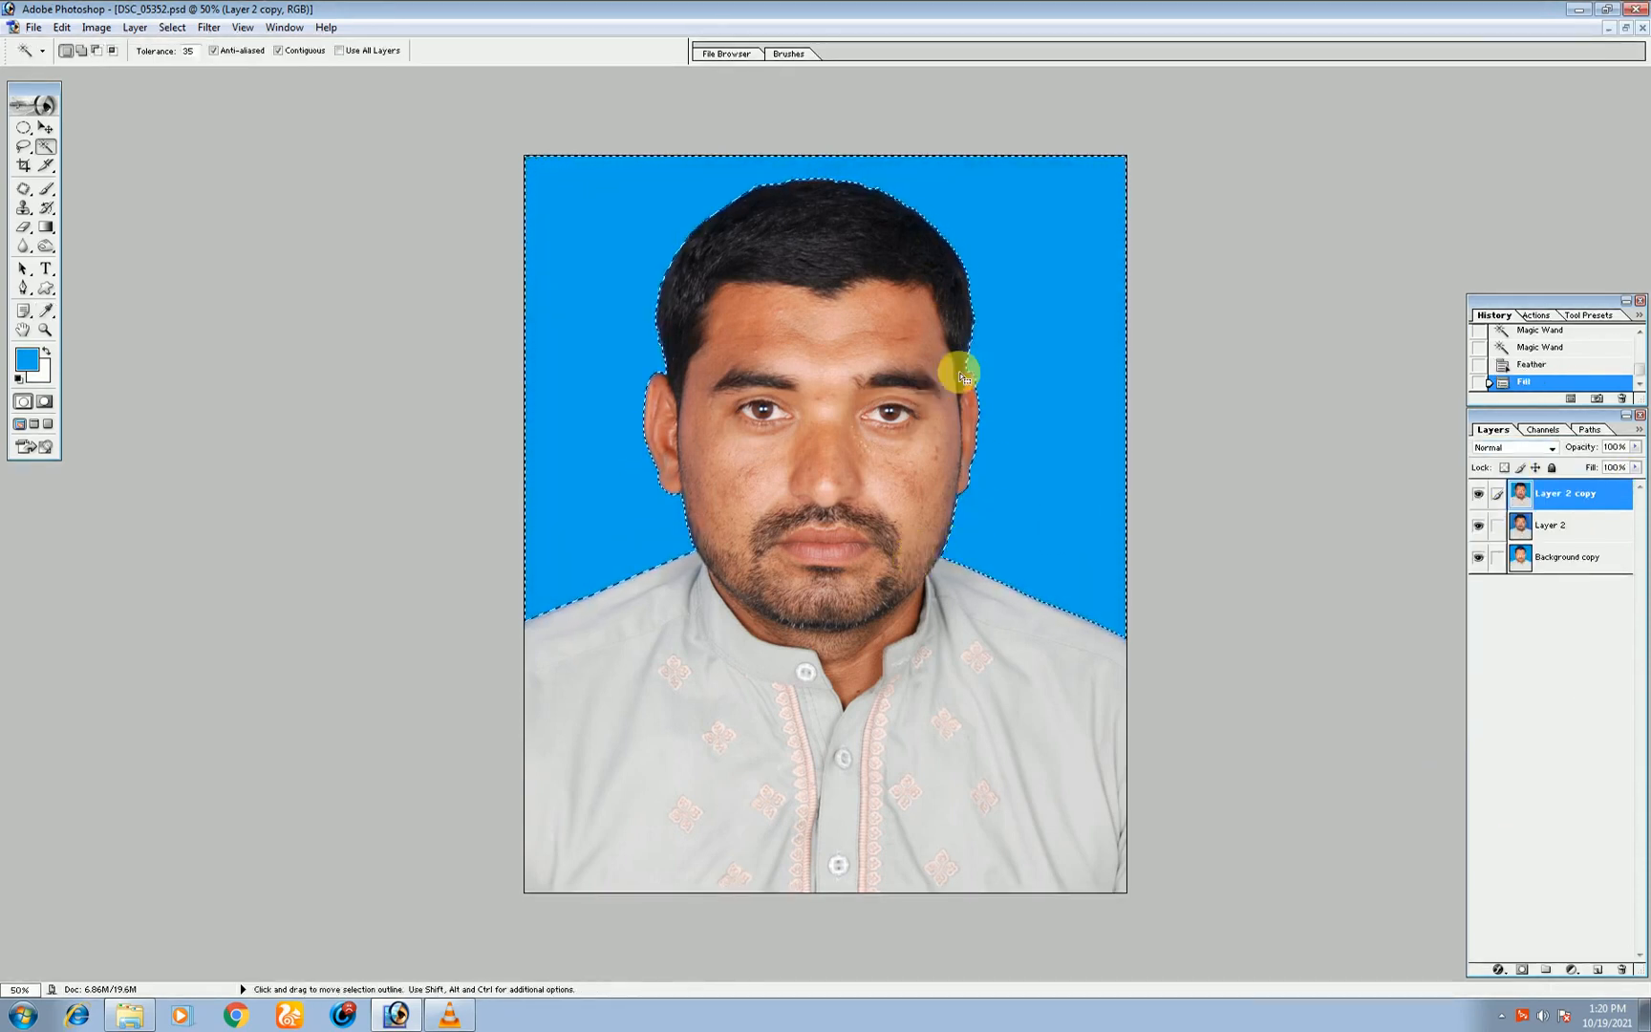
key(ctrl+d)
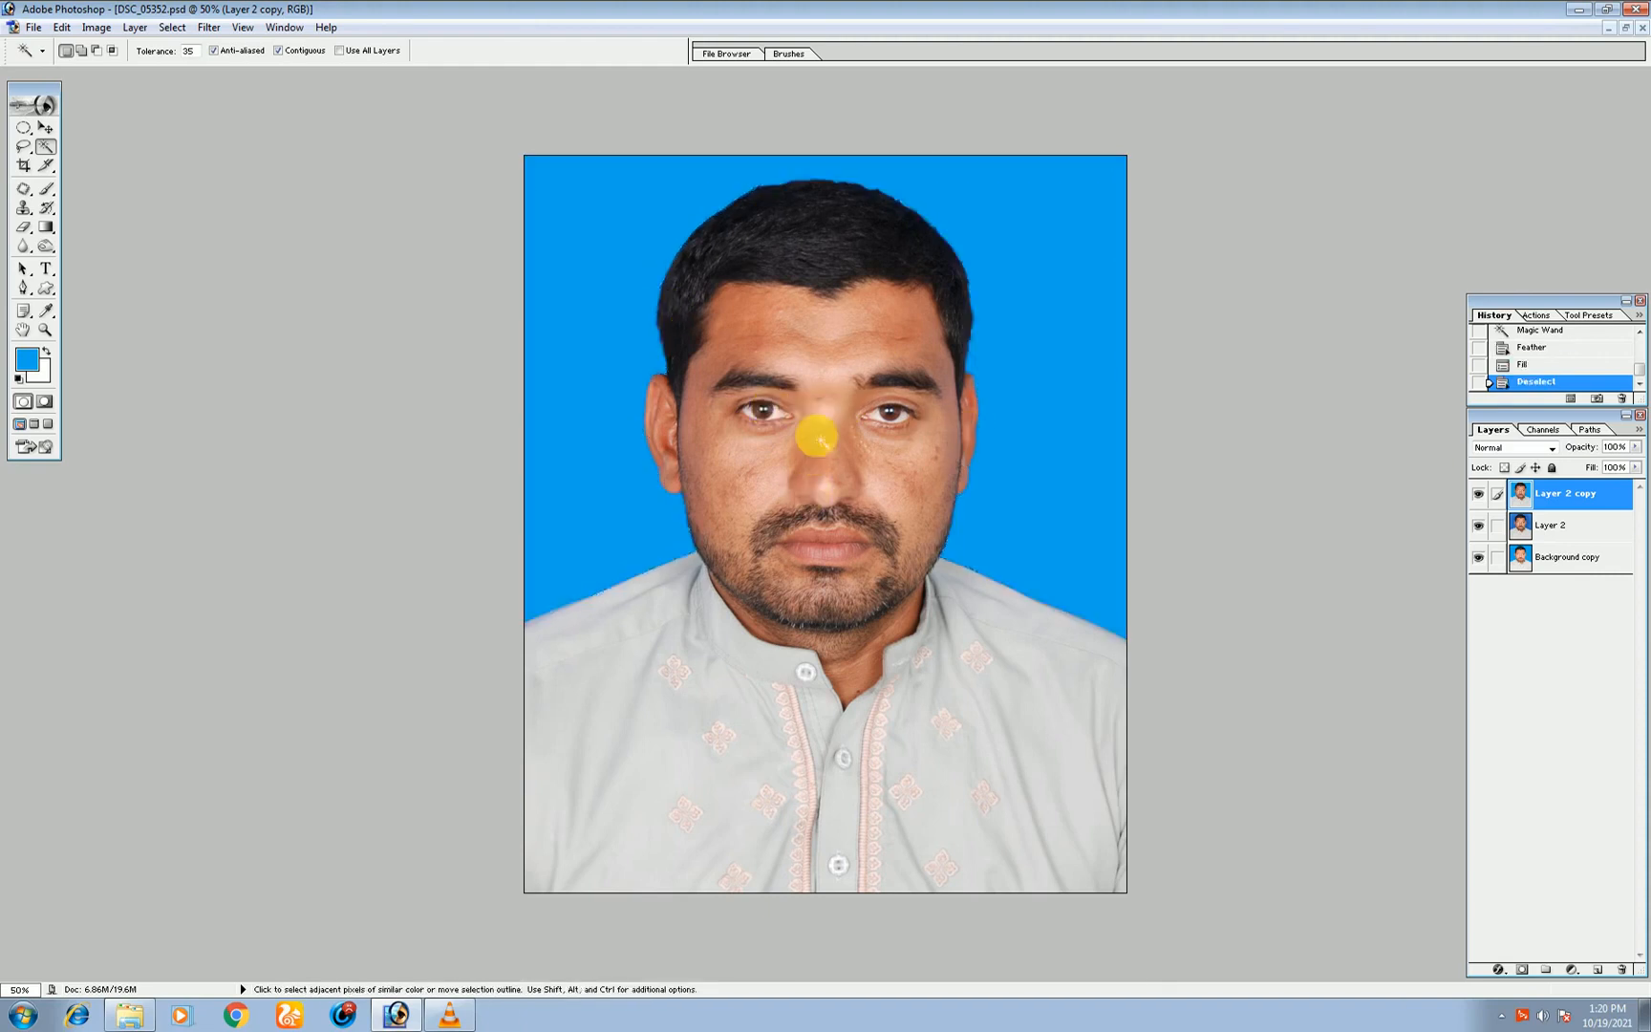
Remove the dark spots on the cheek beneath the eye on the image's right side with the Patch tool.
key(ctrl+plus)
key(ctrl+plus)
drag(827, 406, 781, 450)
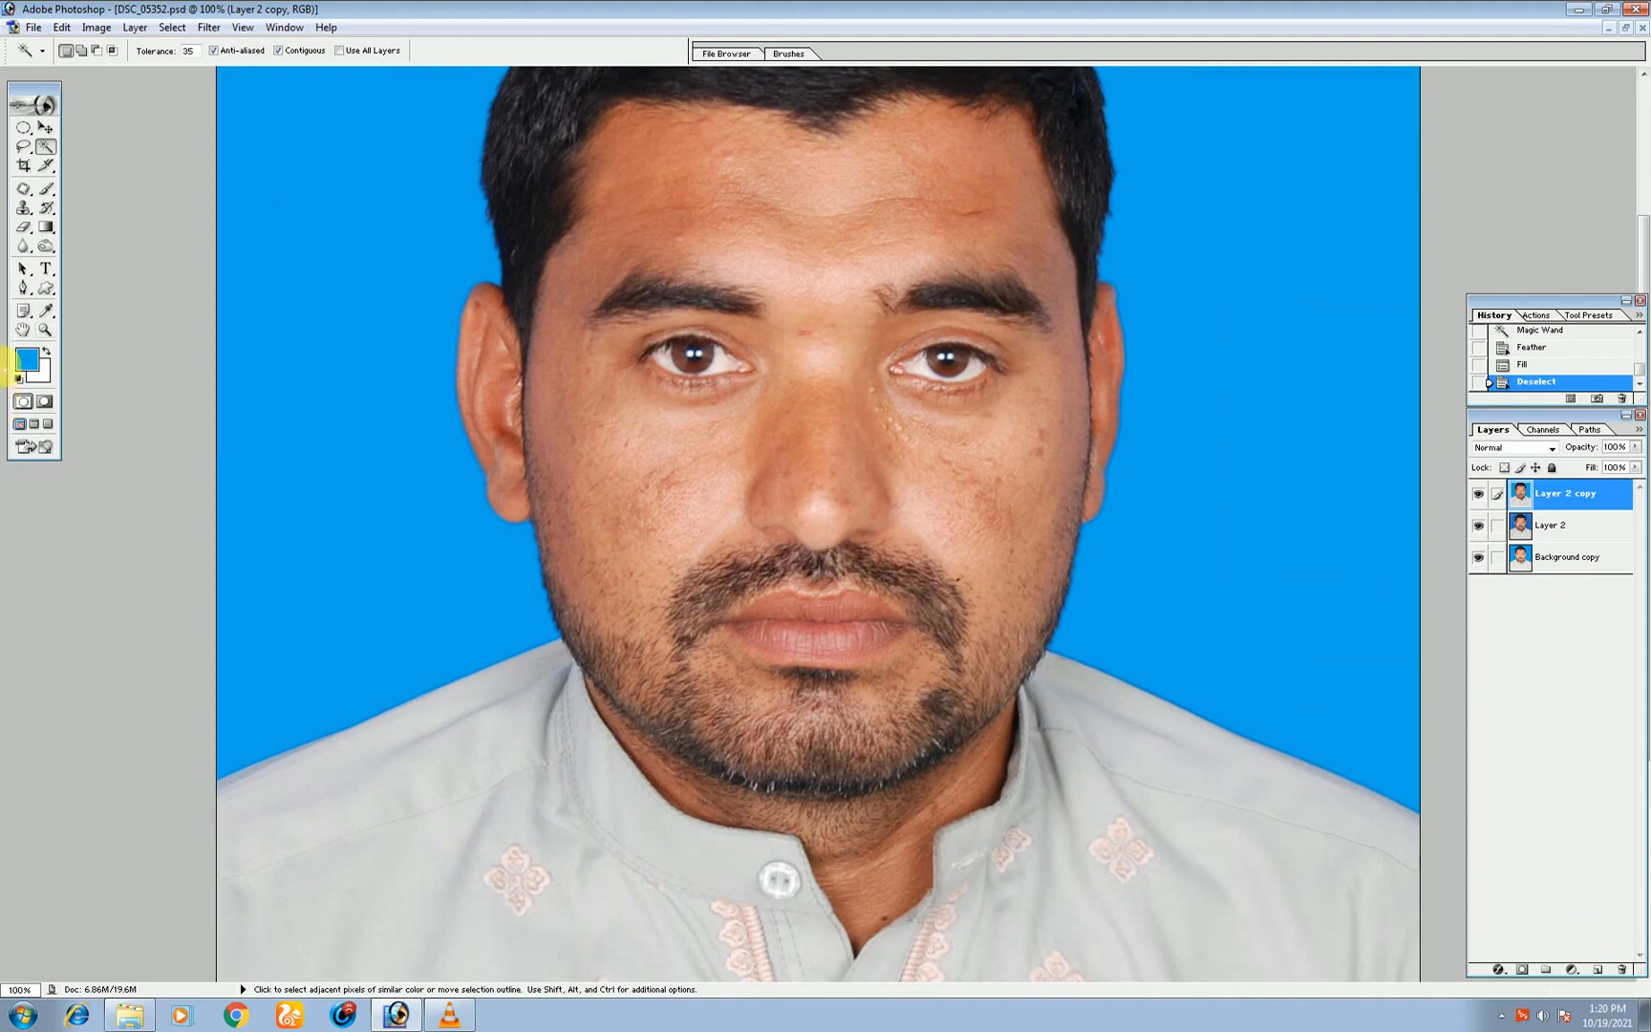
click(25, 189)
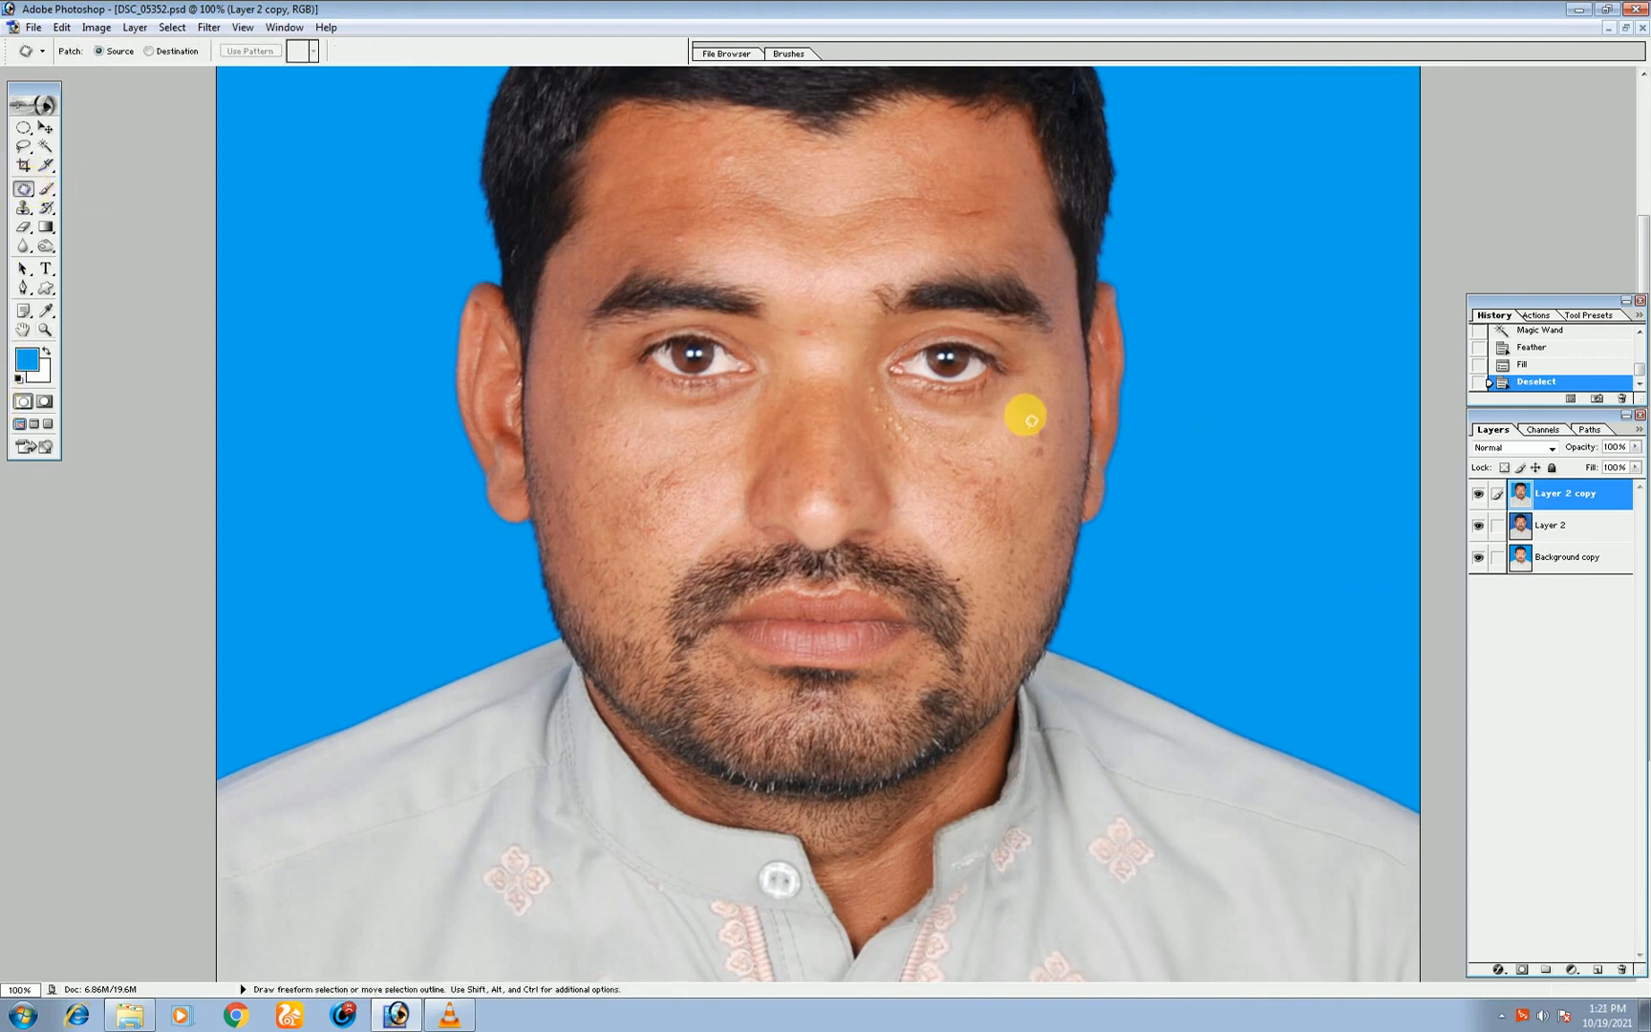
key(ctrl+plus)
key(ctrl+plus)
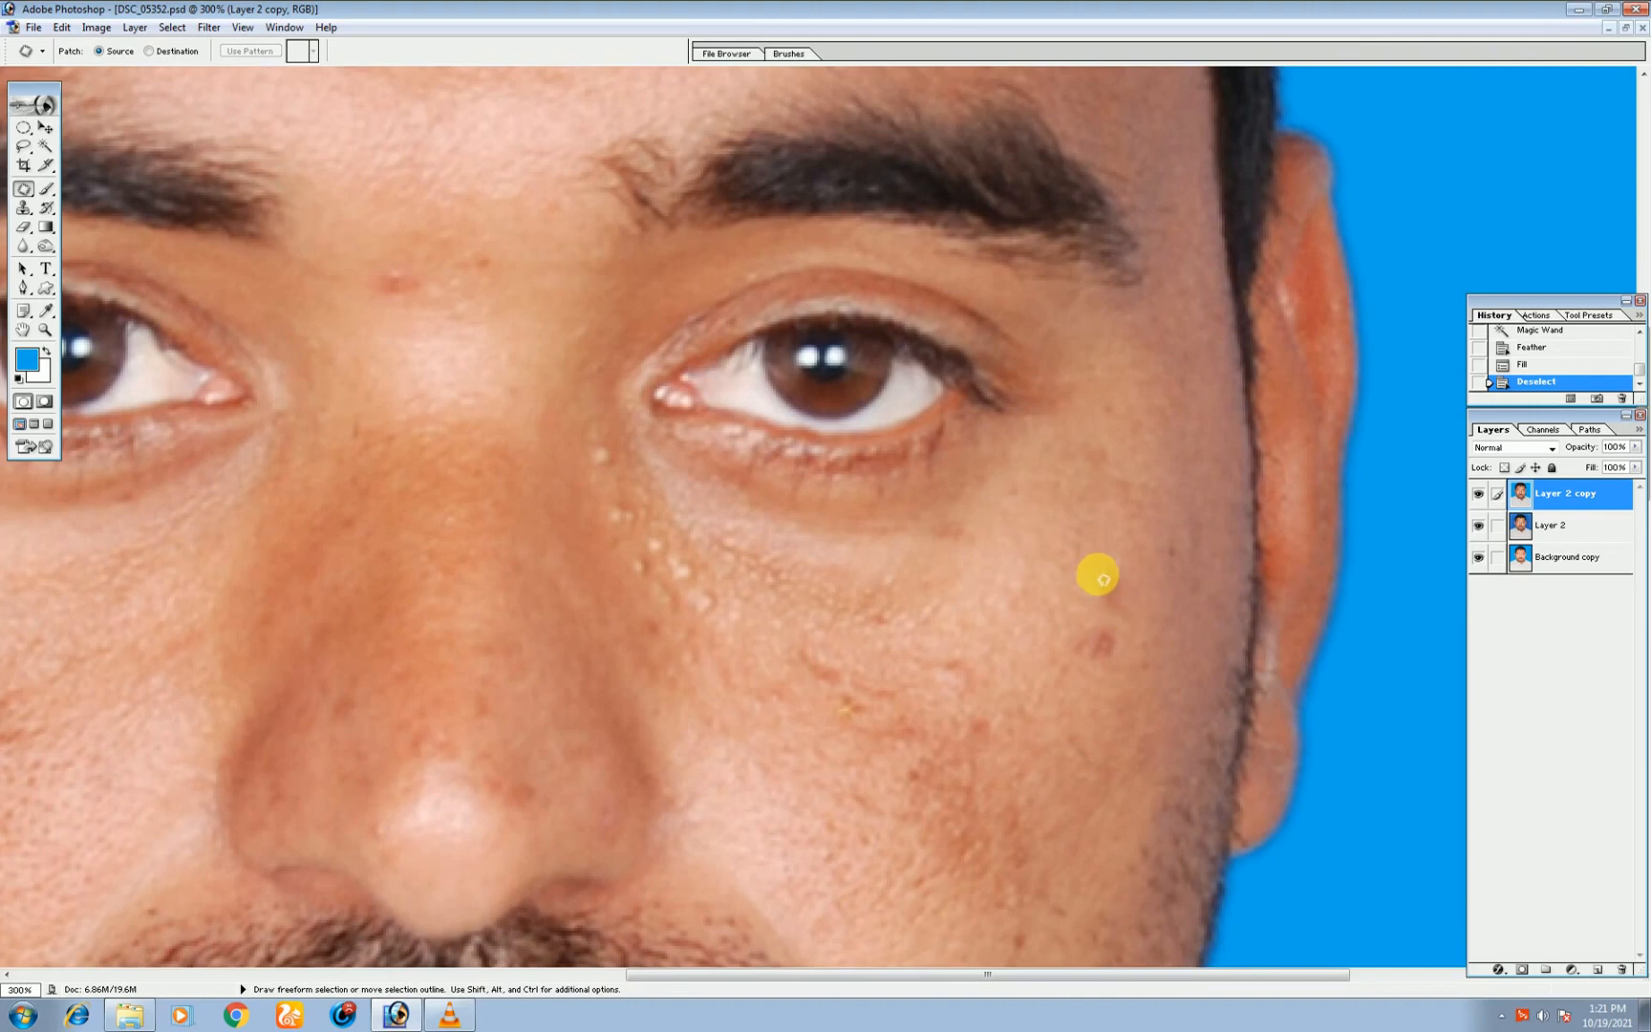
mouse_move(1116, 564)
mouse_down()
mouse_move(1139, 587)
mouse_move(1072, 582)
mouse_move(1091, 582)
mouse_move(1072, 671)
mouse_move(1131, 642)
mouse_move(866, 657)
mouse_move(818, 642)
mouse_move(855, 719)
mouse_move(822, 649)
mouse_up()
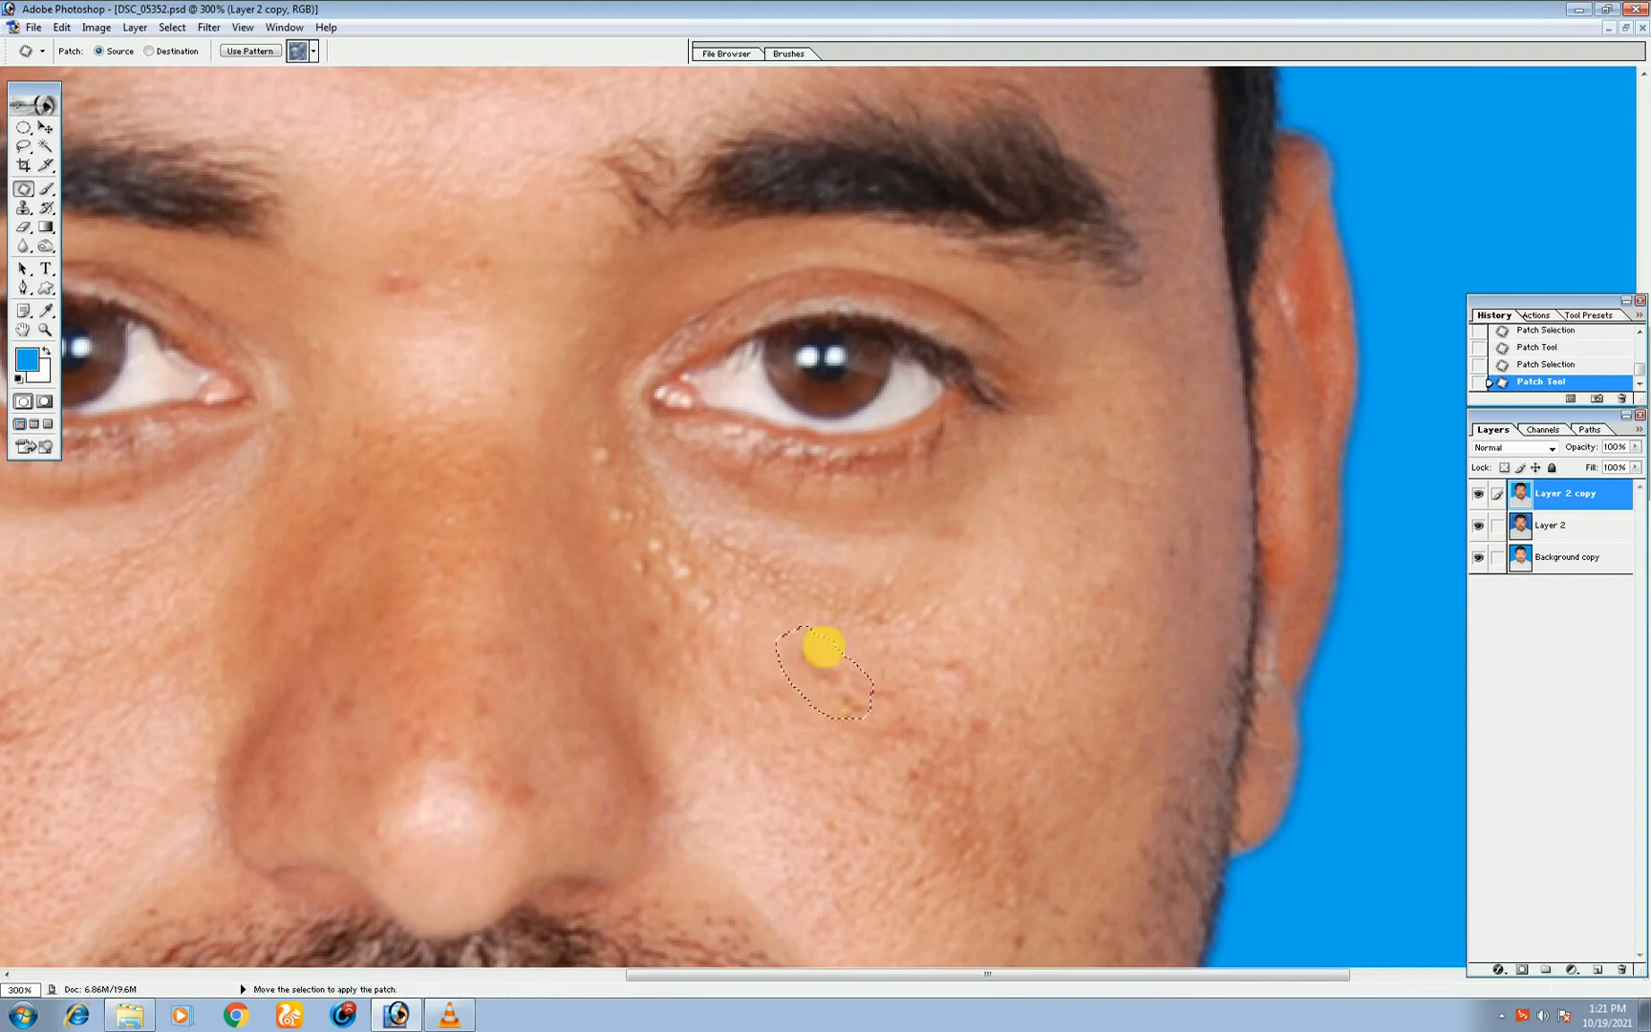
Patch out the blemishes between the eyebrows and across the forehead with nearby clean skin.
key(ctrl+minus)
key(ctrl+minus)
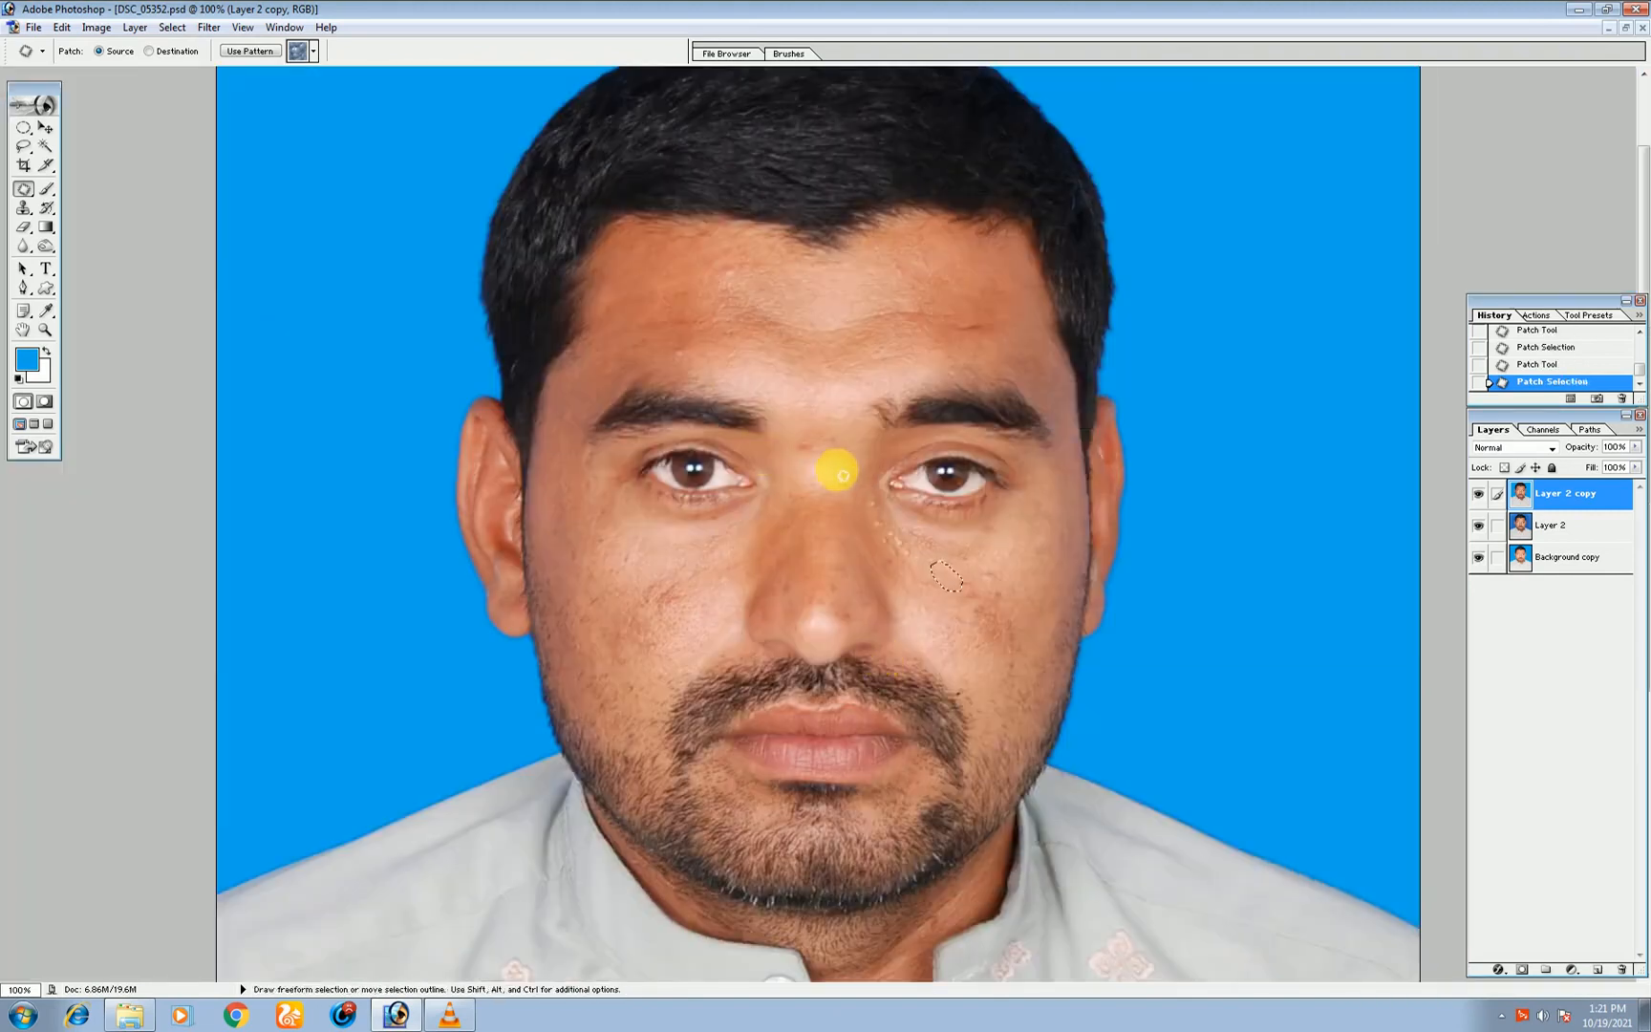
key(ctrl+plus)
drag(734, 358, 851, 494)
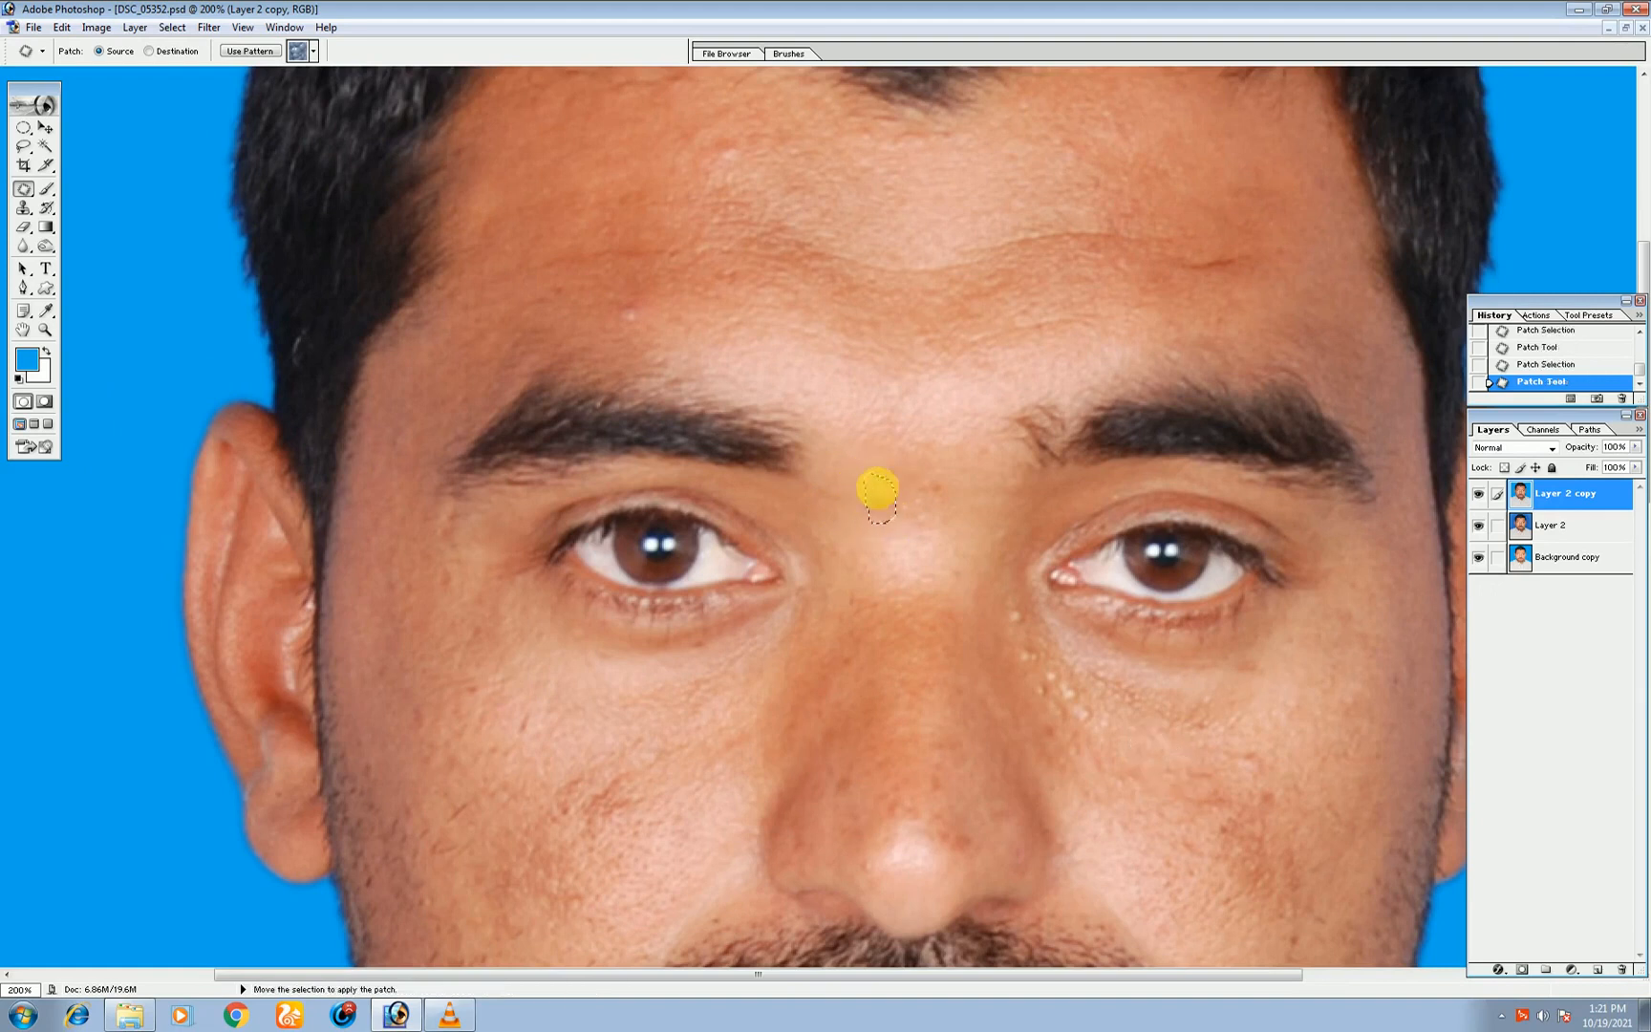
mouse_move(648, 299)
mouse_down()
mouse_move(638, 350)
mouse_move(597, 324)
mouse_move(657, 309)
mouse_move(637, 314)
mouse_up()
key(ctrl+d)
mouse_move(753, 122)
mouse_down()
mouse_move(718, 177)
mouse_move(727, 140)
mouse_up()
drag(732, 149, 754, 190)
key(ctrl+d)
mouse_move(1171, 263)
mouse_down()
mouse_move(1243, 246)
mouse_move(1284, 254)
mouse_move(1288, 272)
mouse_move(1158, 256)
mouse_up()
drag(1171, 258, 1157, 297)
key(ctrl+d)
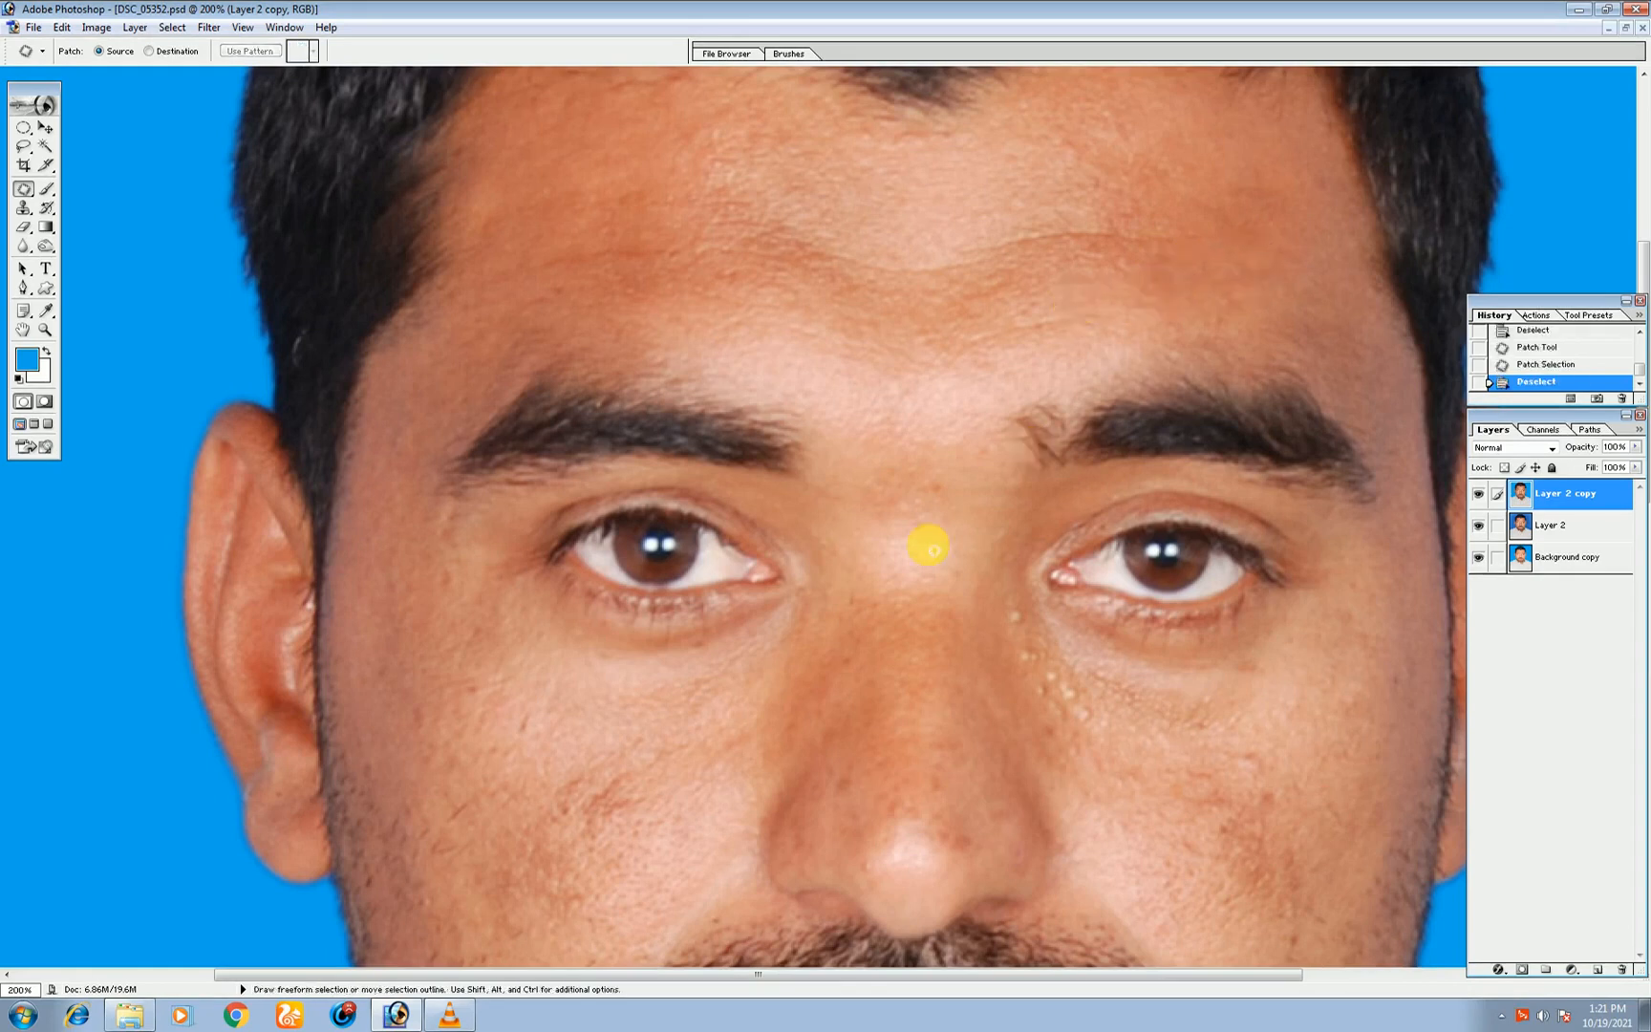
Patch the reddish blemish on the cheek at the image's left side with smoother skin and deselect it.
scroll(839, 394, down, 5)
mouse_move(528, 459)
mouse_down()
mouse_move(600, 472)
mouse_move(567, 509)
mouse_move(510, 503)
mouse_move(533, 458)
mouse_up()
mouse_move(553, 476)
mouse_down()
mouse_move(604, 490)
mouse_move(560, 398)
mouse_up()
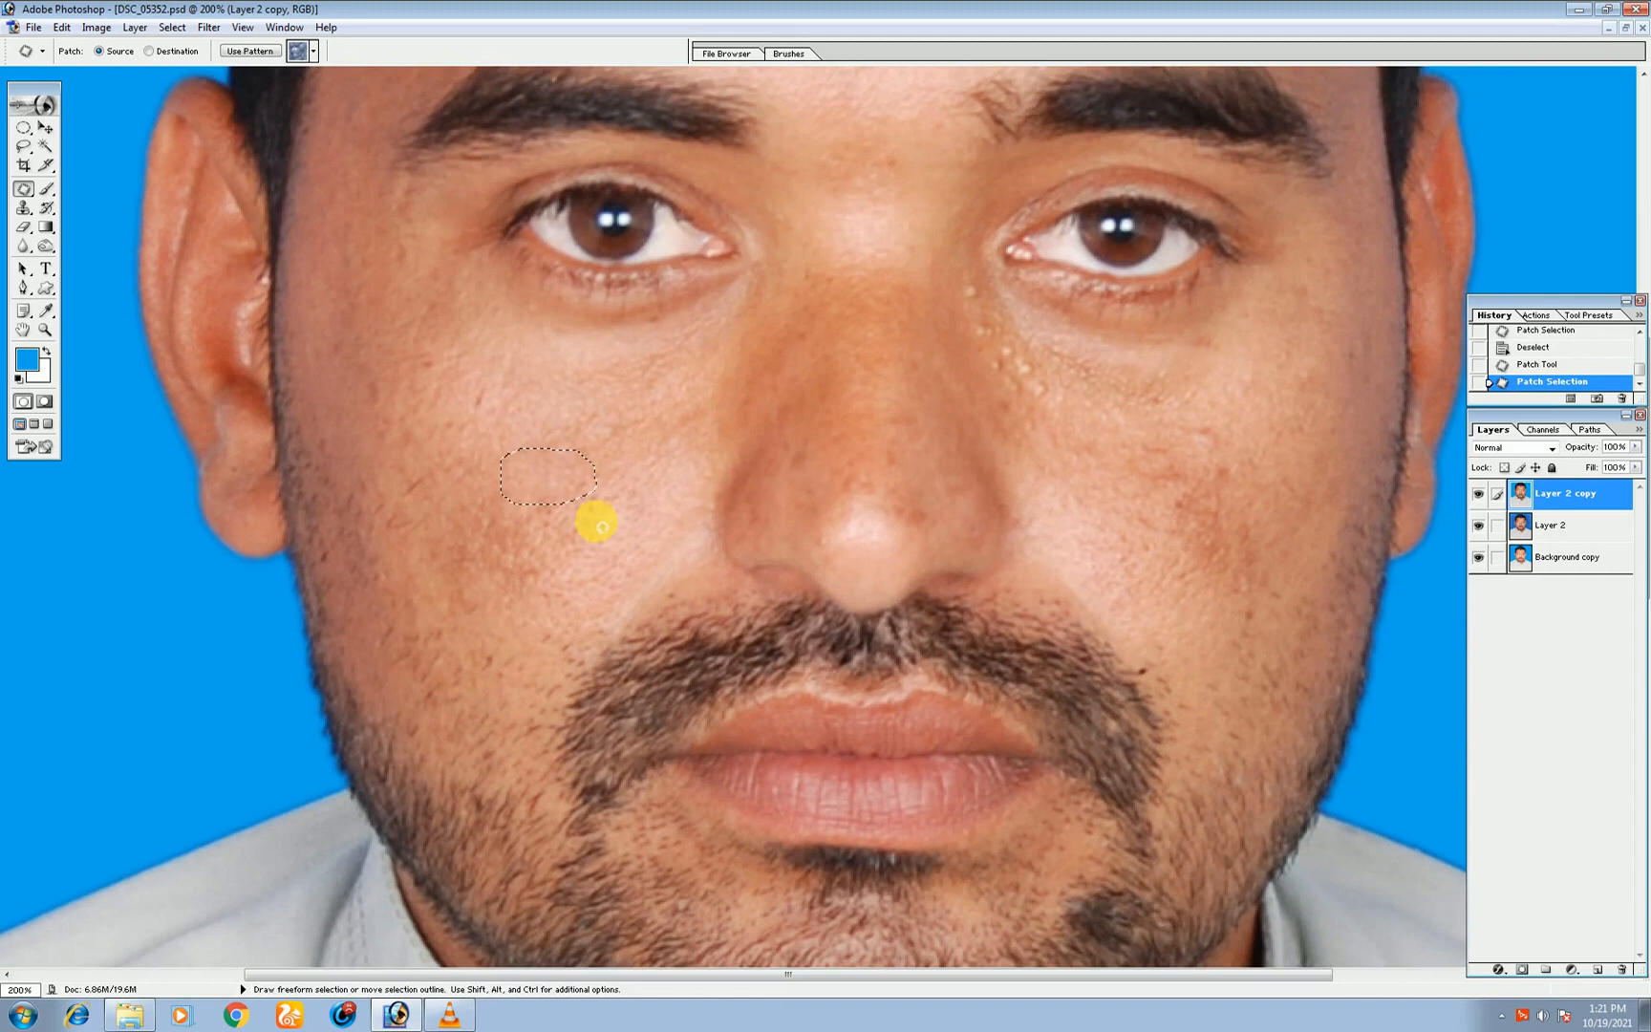
key(ctrl+d)
key(ctrl+minus)
key(ctrl+minus)
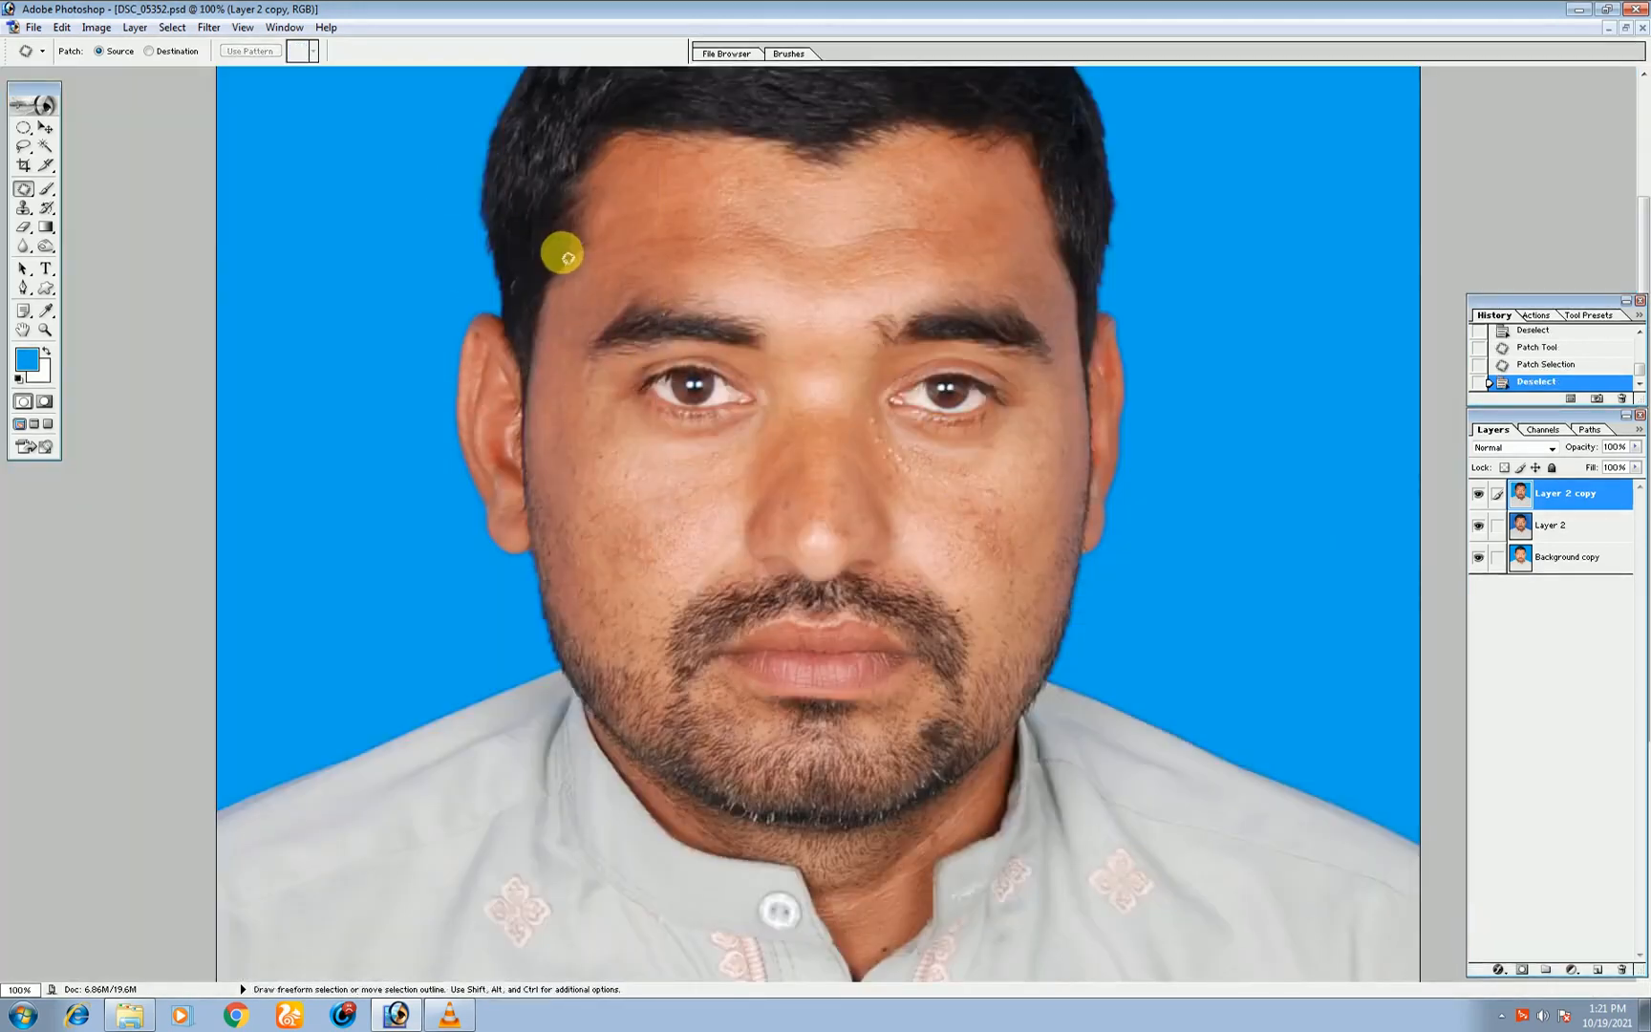
Add a Levels adjustment layer above the retouched portrait with input levels of about 10, 1.04 and 245.
click(1579, 972)
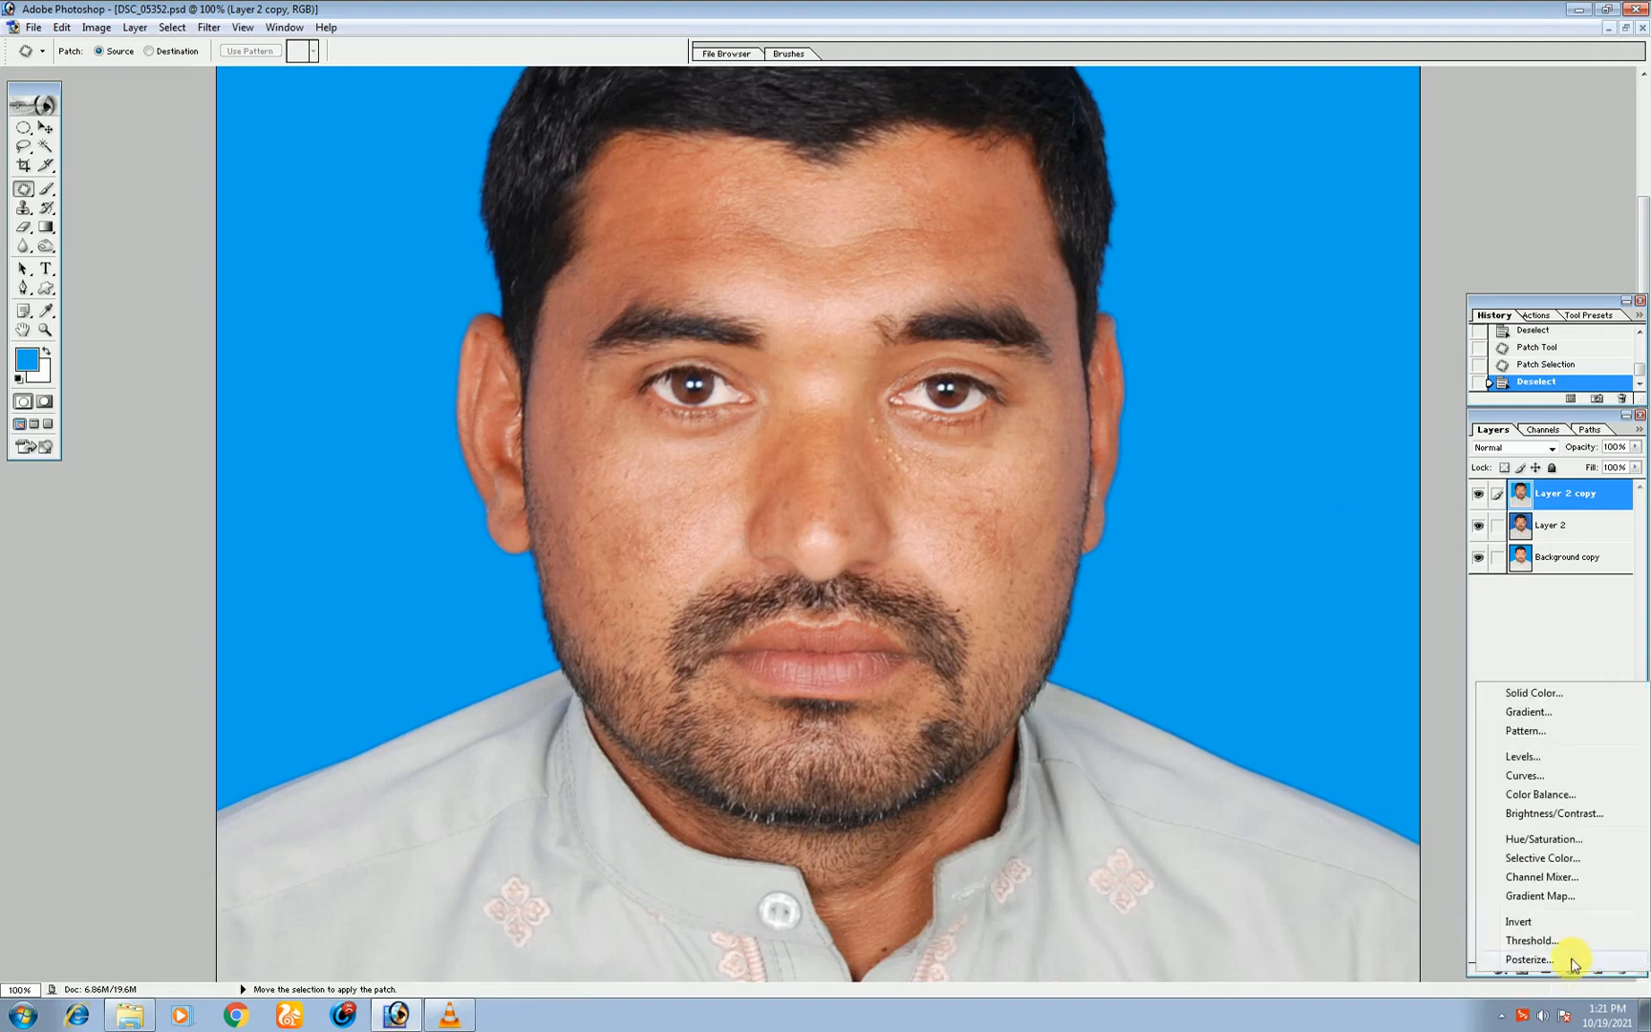
click(1529, 757)
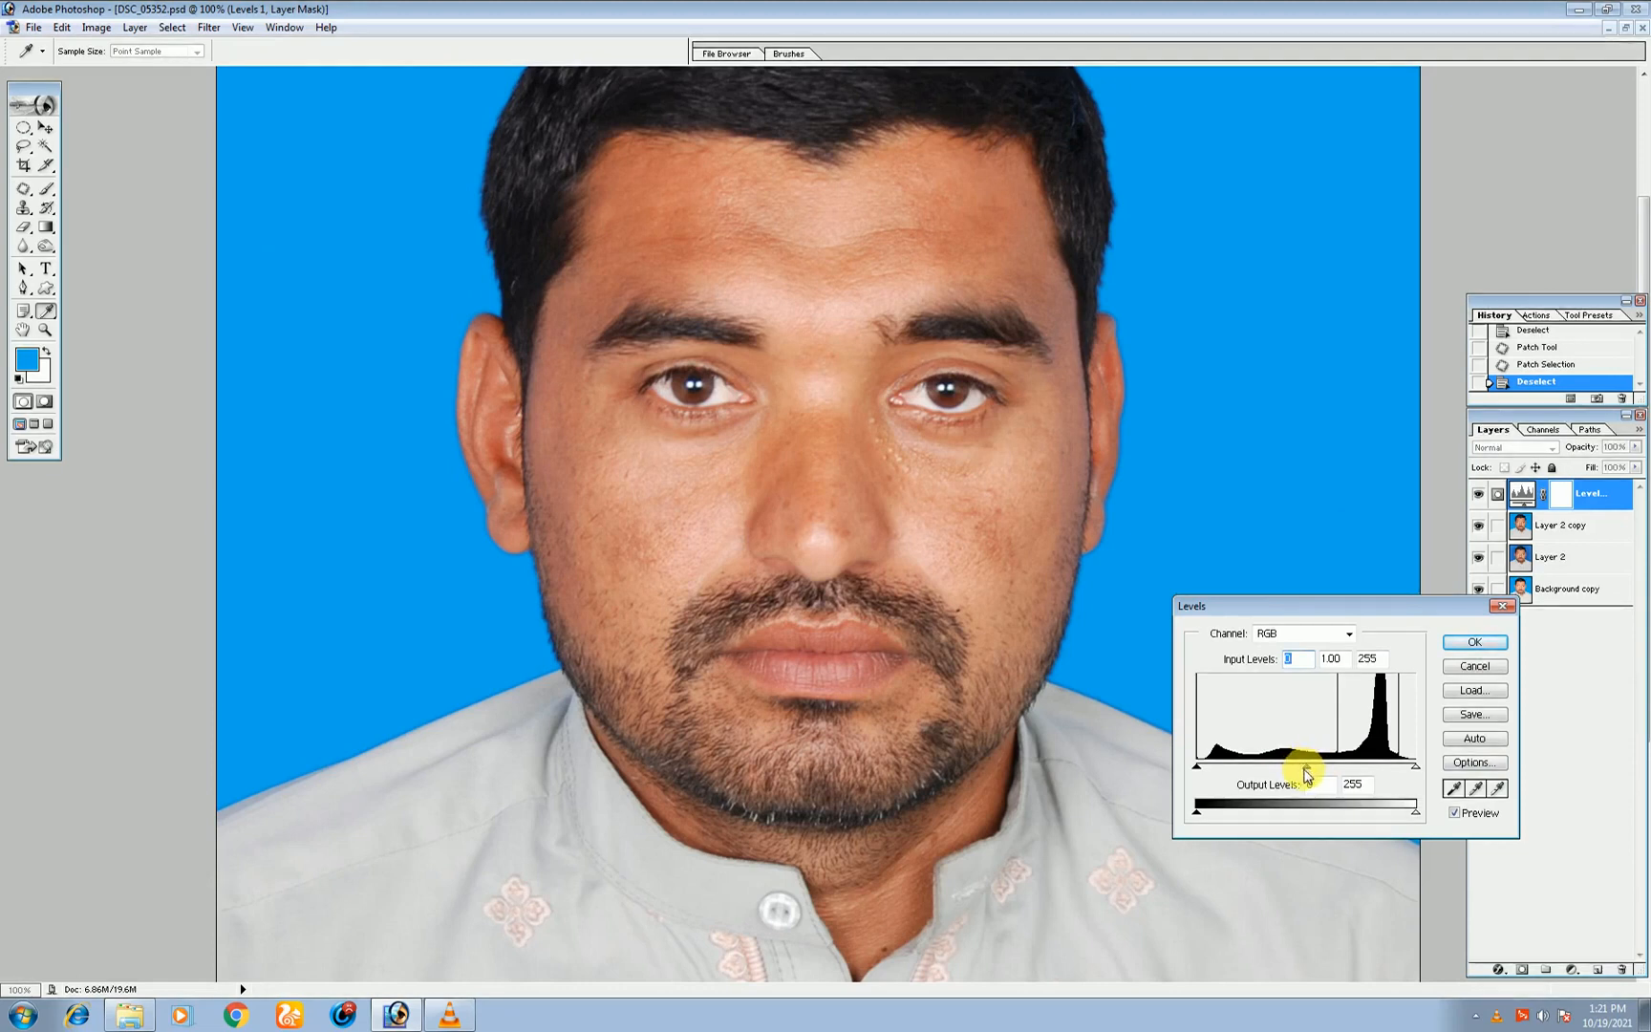
click(1408, 767)
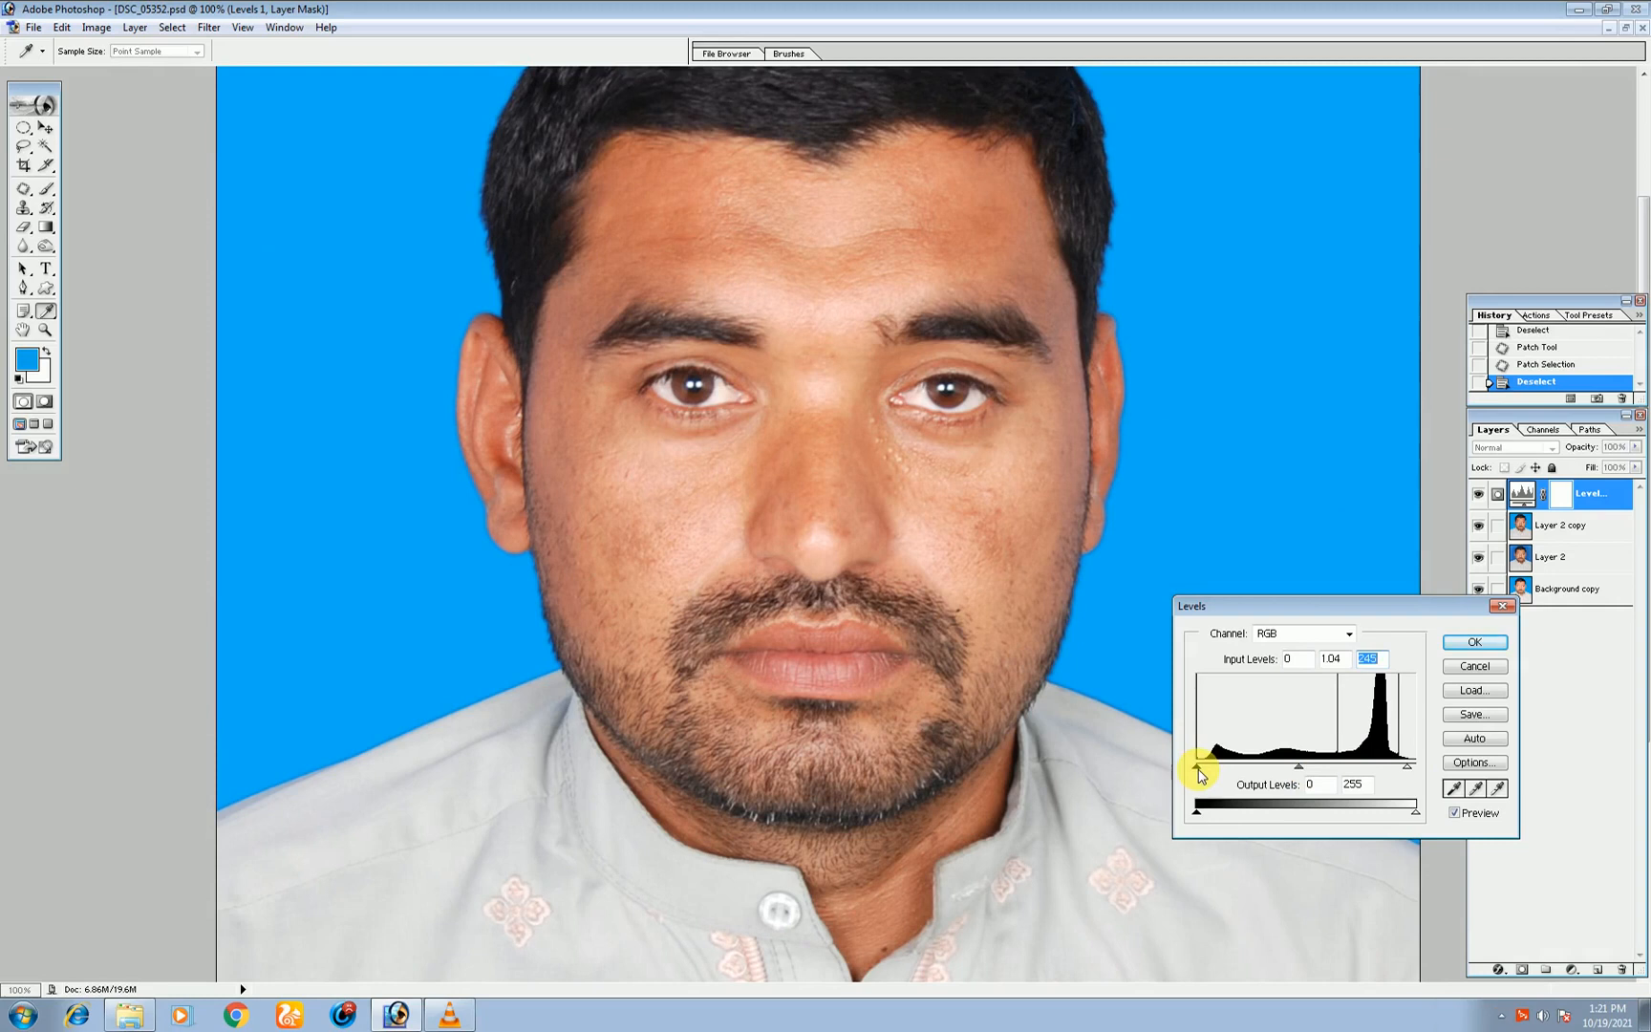
drag(1198, 765, 1209, 767)
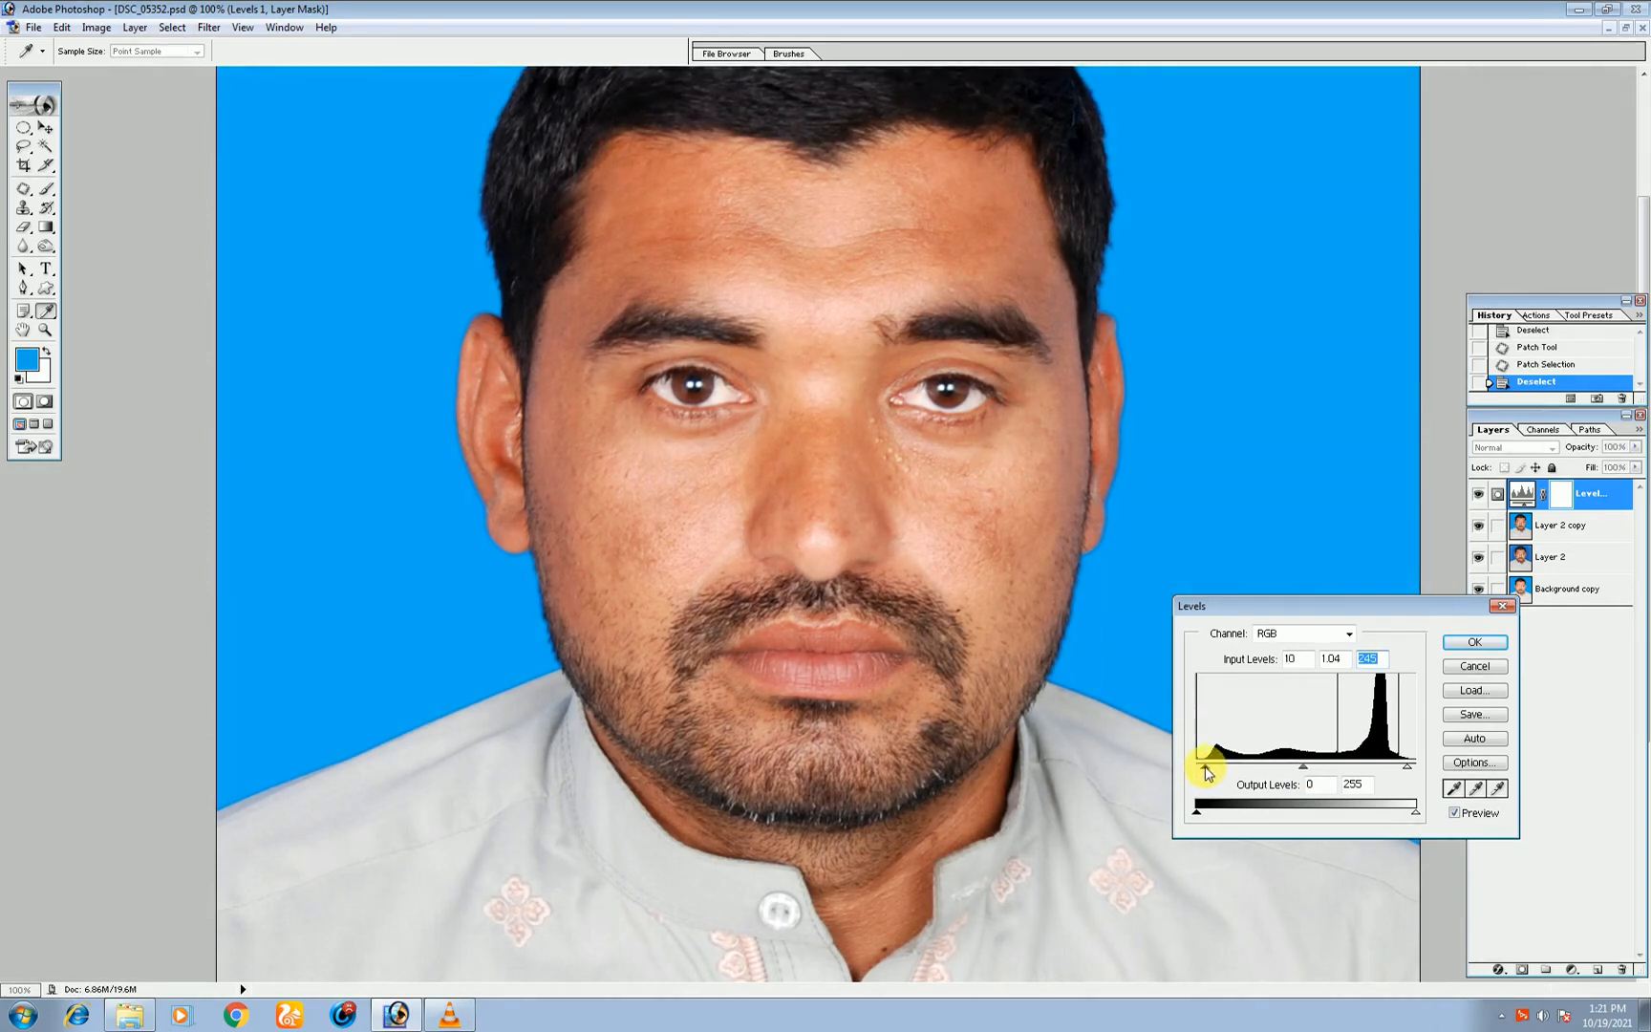
click(1206, 766)
click(1302, 769)
click(1453, 645)
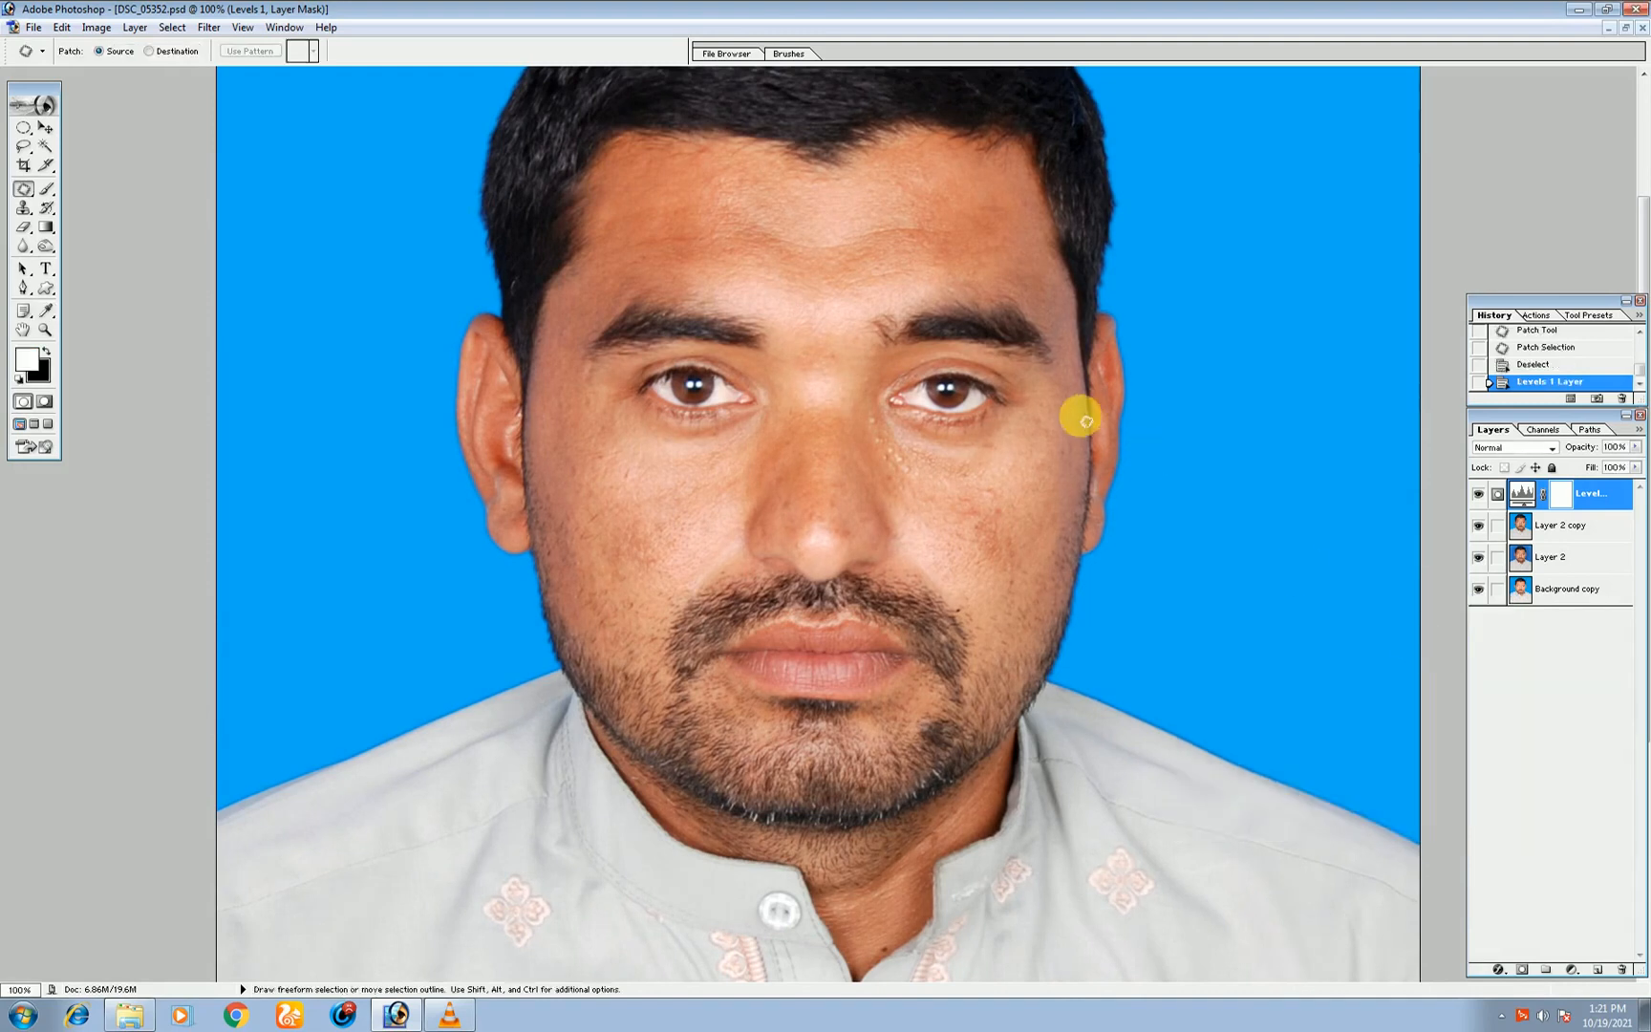
Try brightening the portrait with a Curves adjustment layer and undo it.
click(1578, 970)
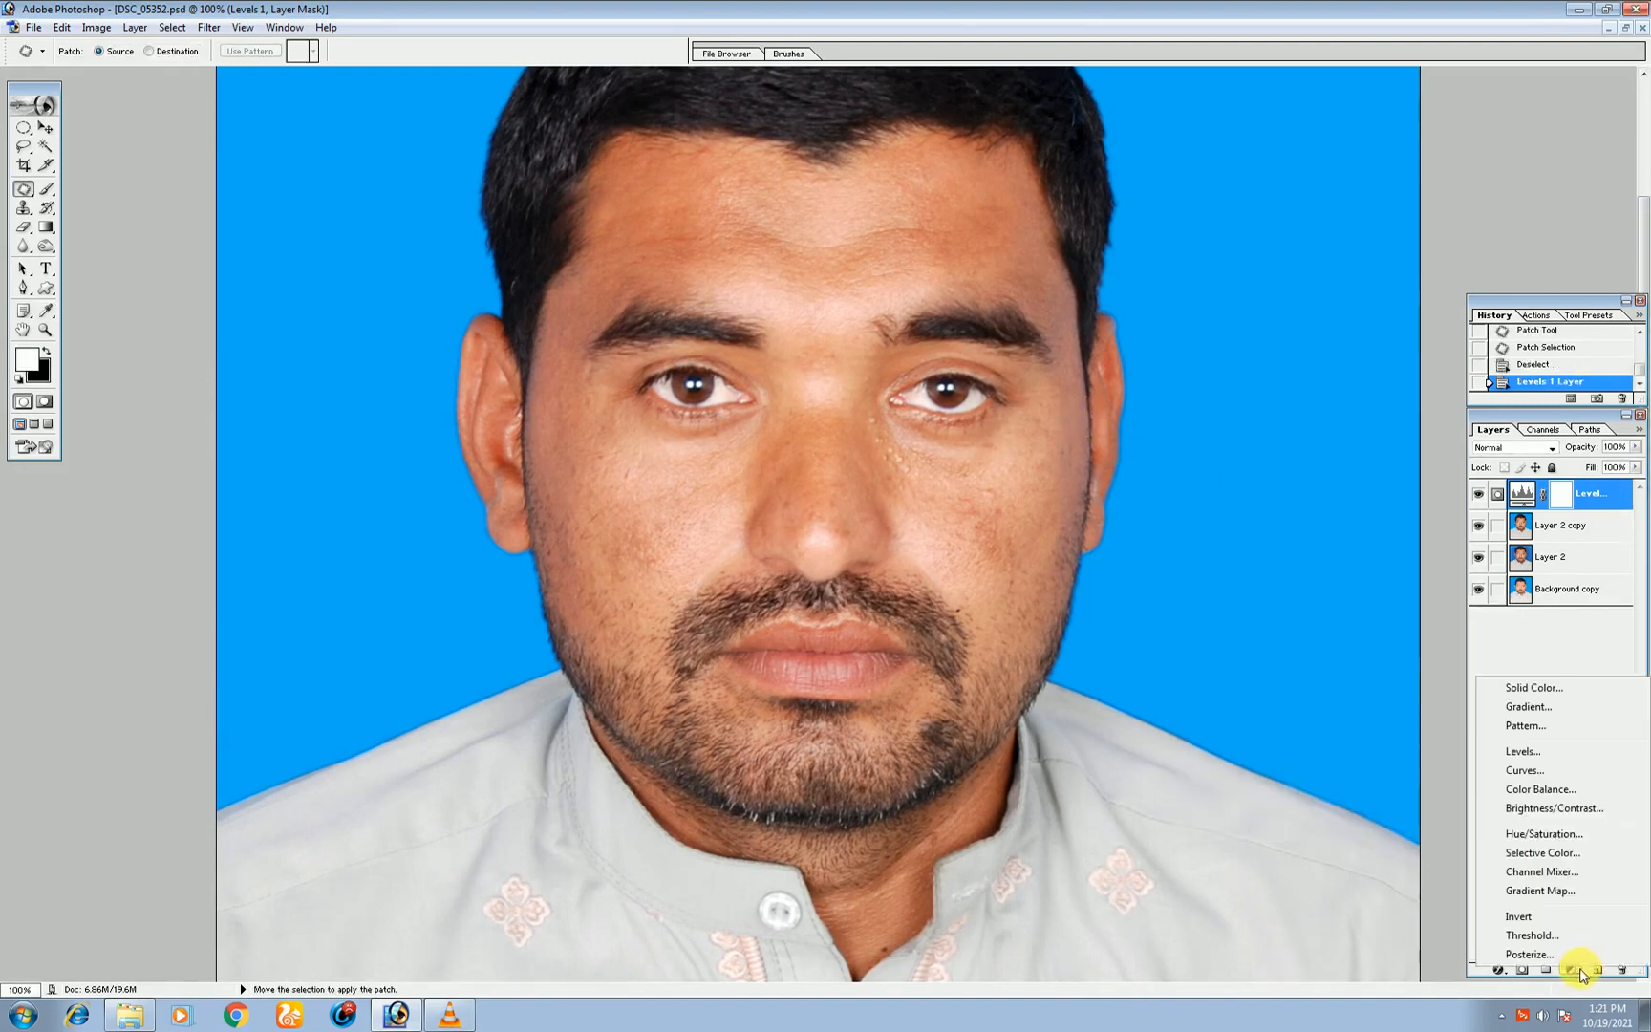
click(1538, 770)
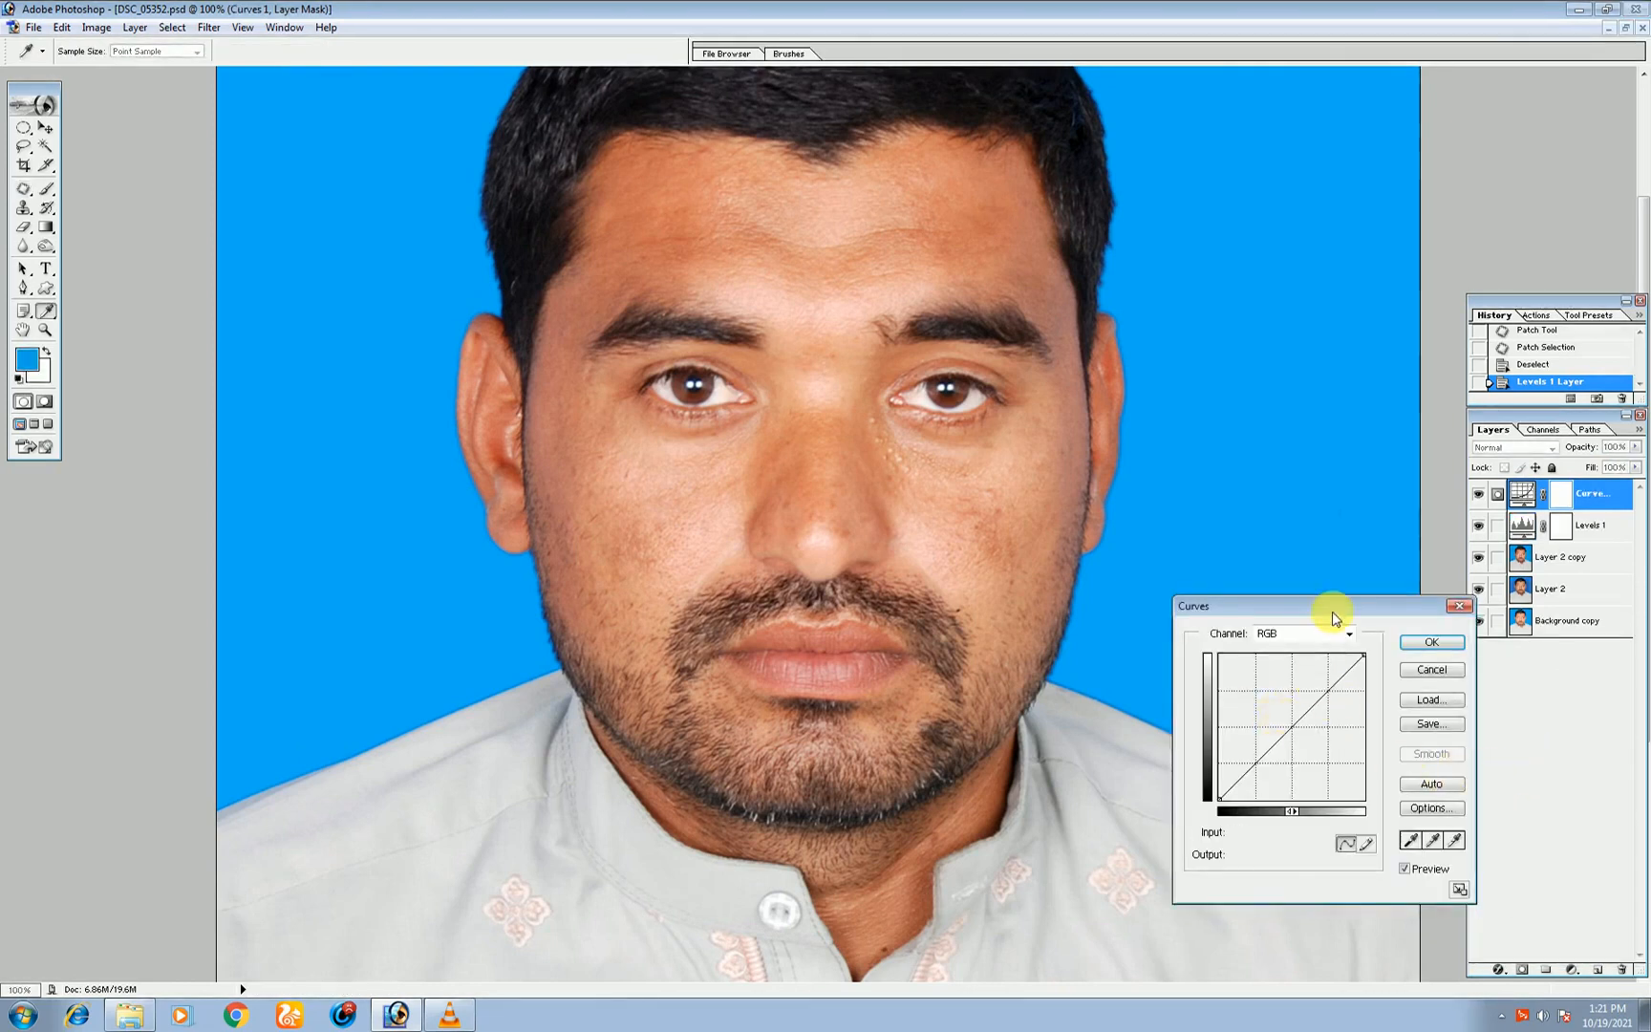
drag(1338, 611, 1221, 360)
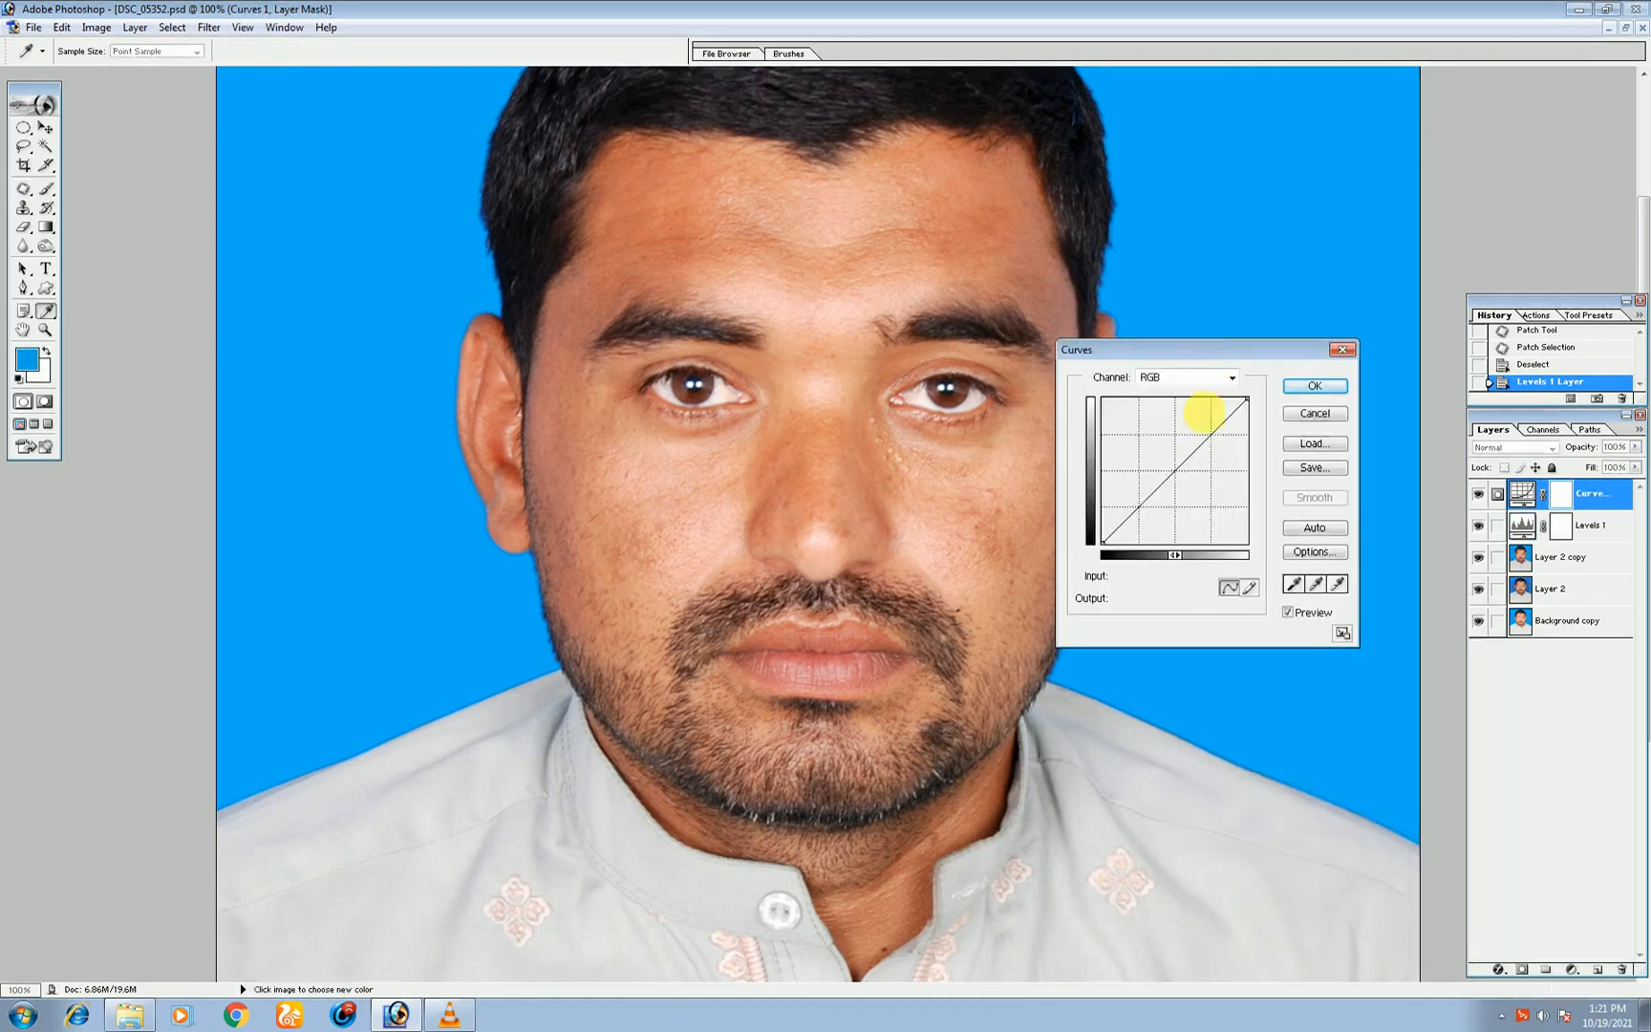
click(1313, 386)
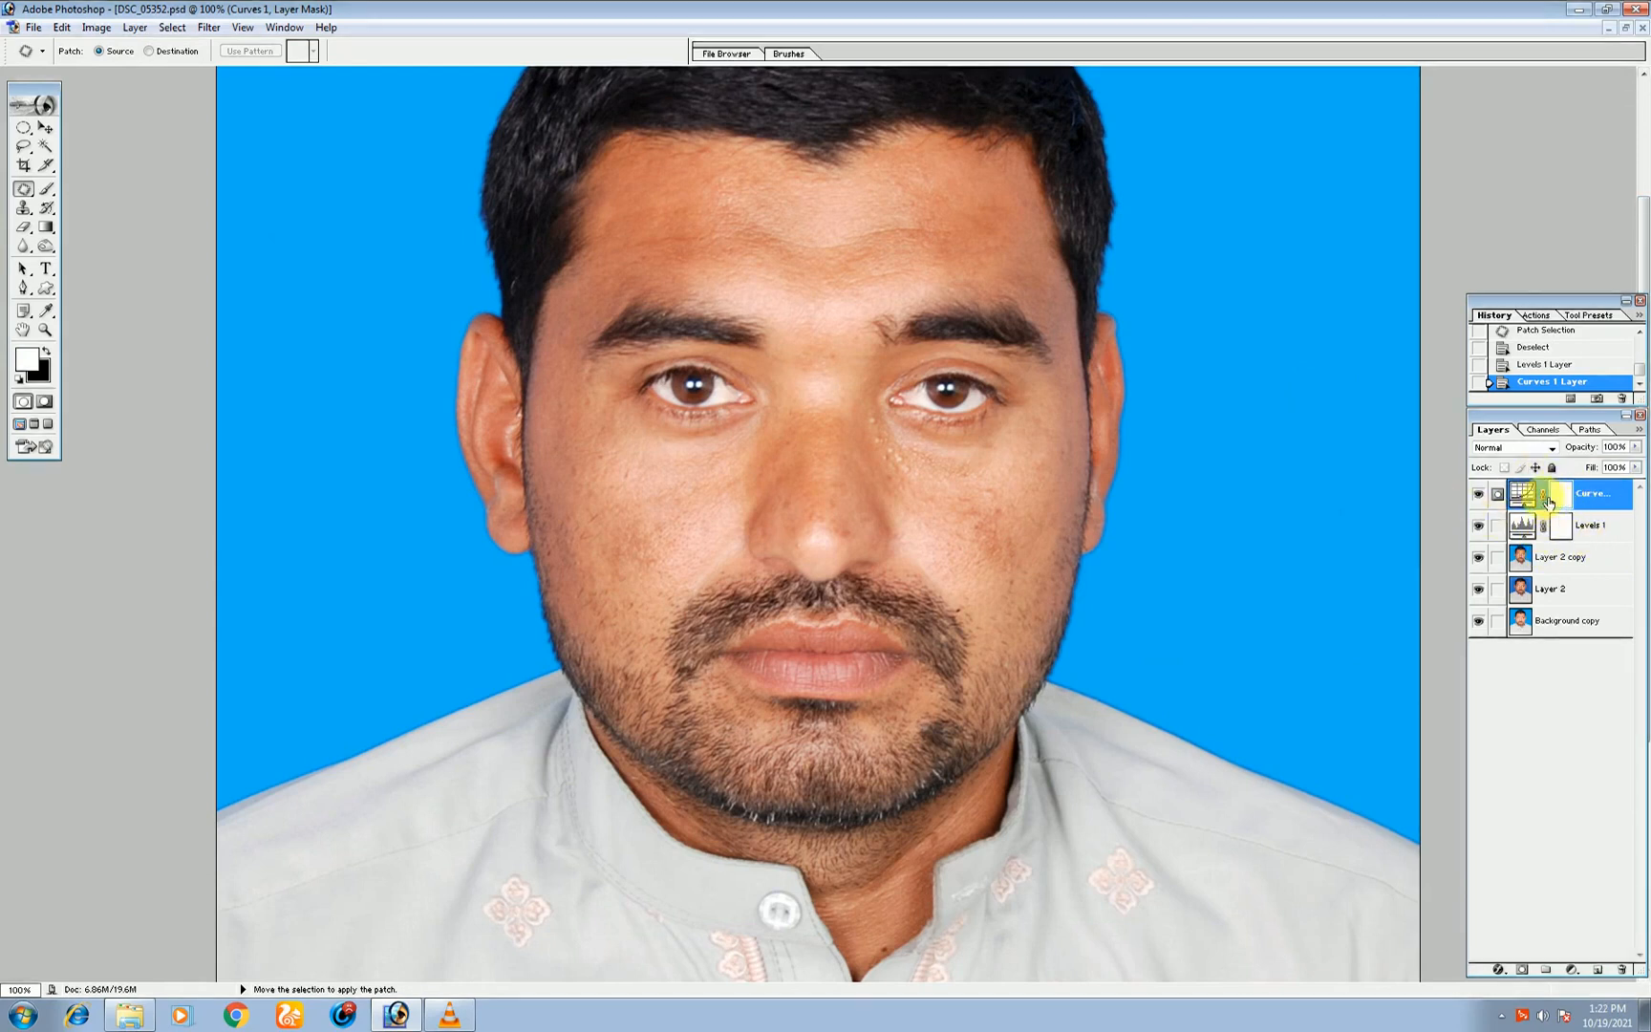
key(ctrl+z)
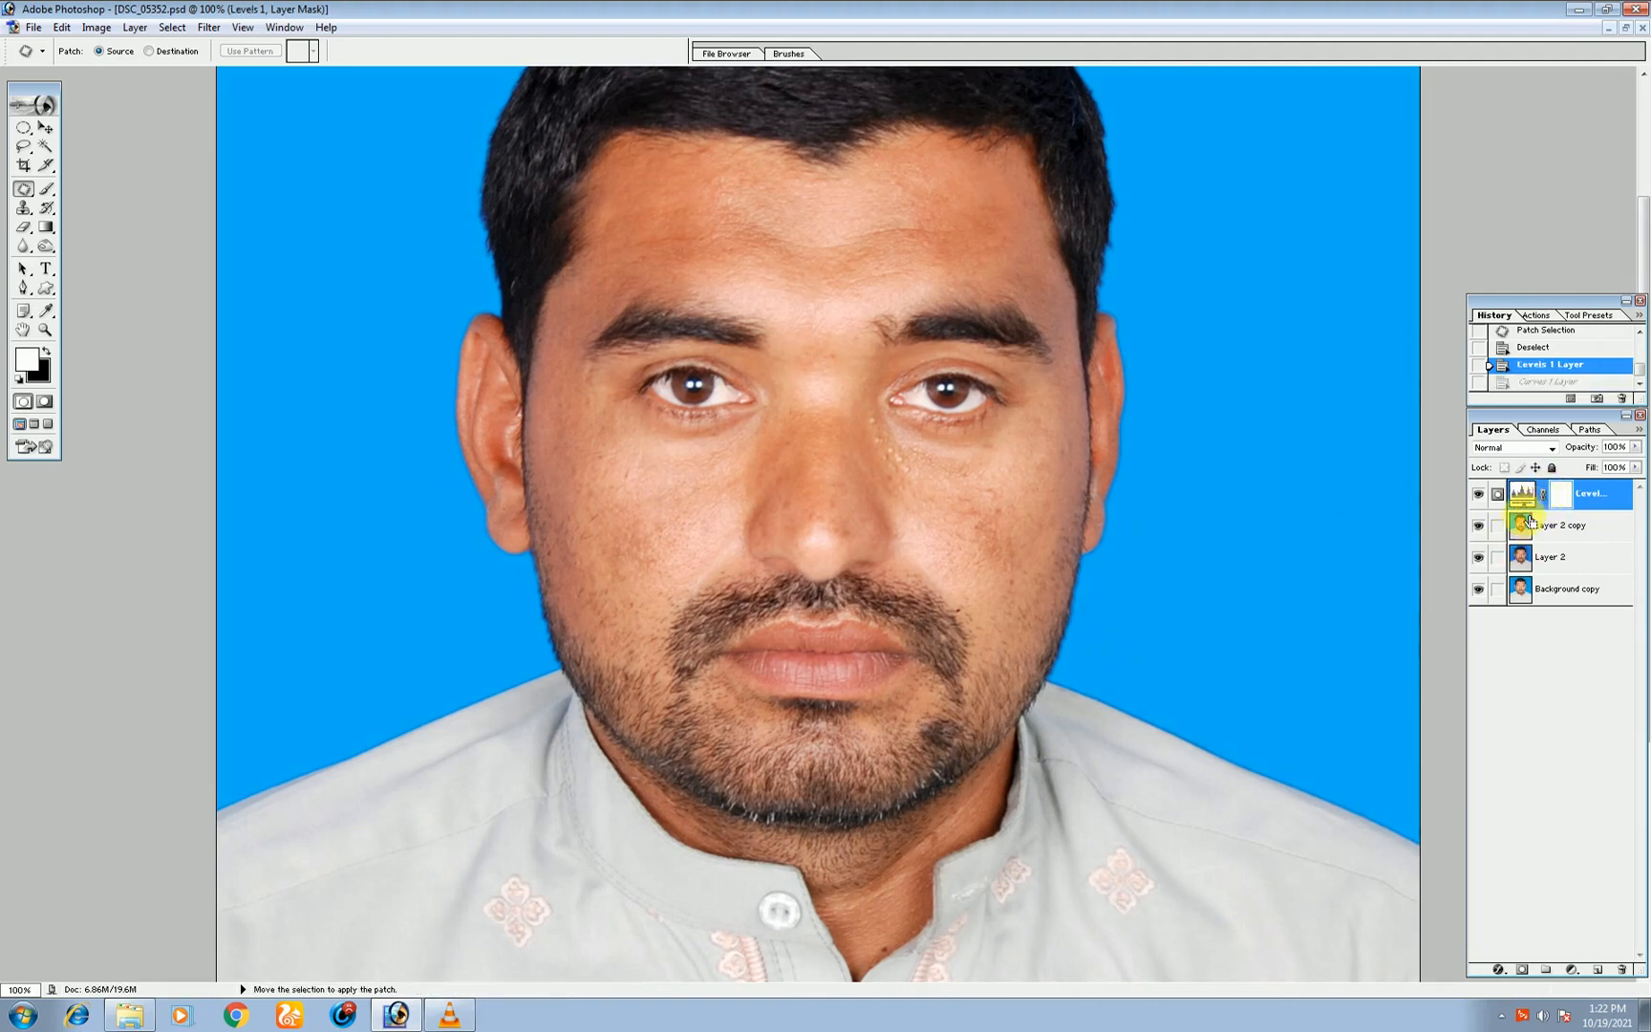
Merge the Levels adjustment layer down into Layer 2 copy.
key(ctrl+e)
key(ctrl+minus)
key(ctrl+minus)
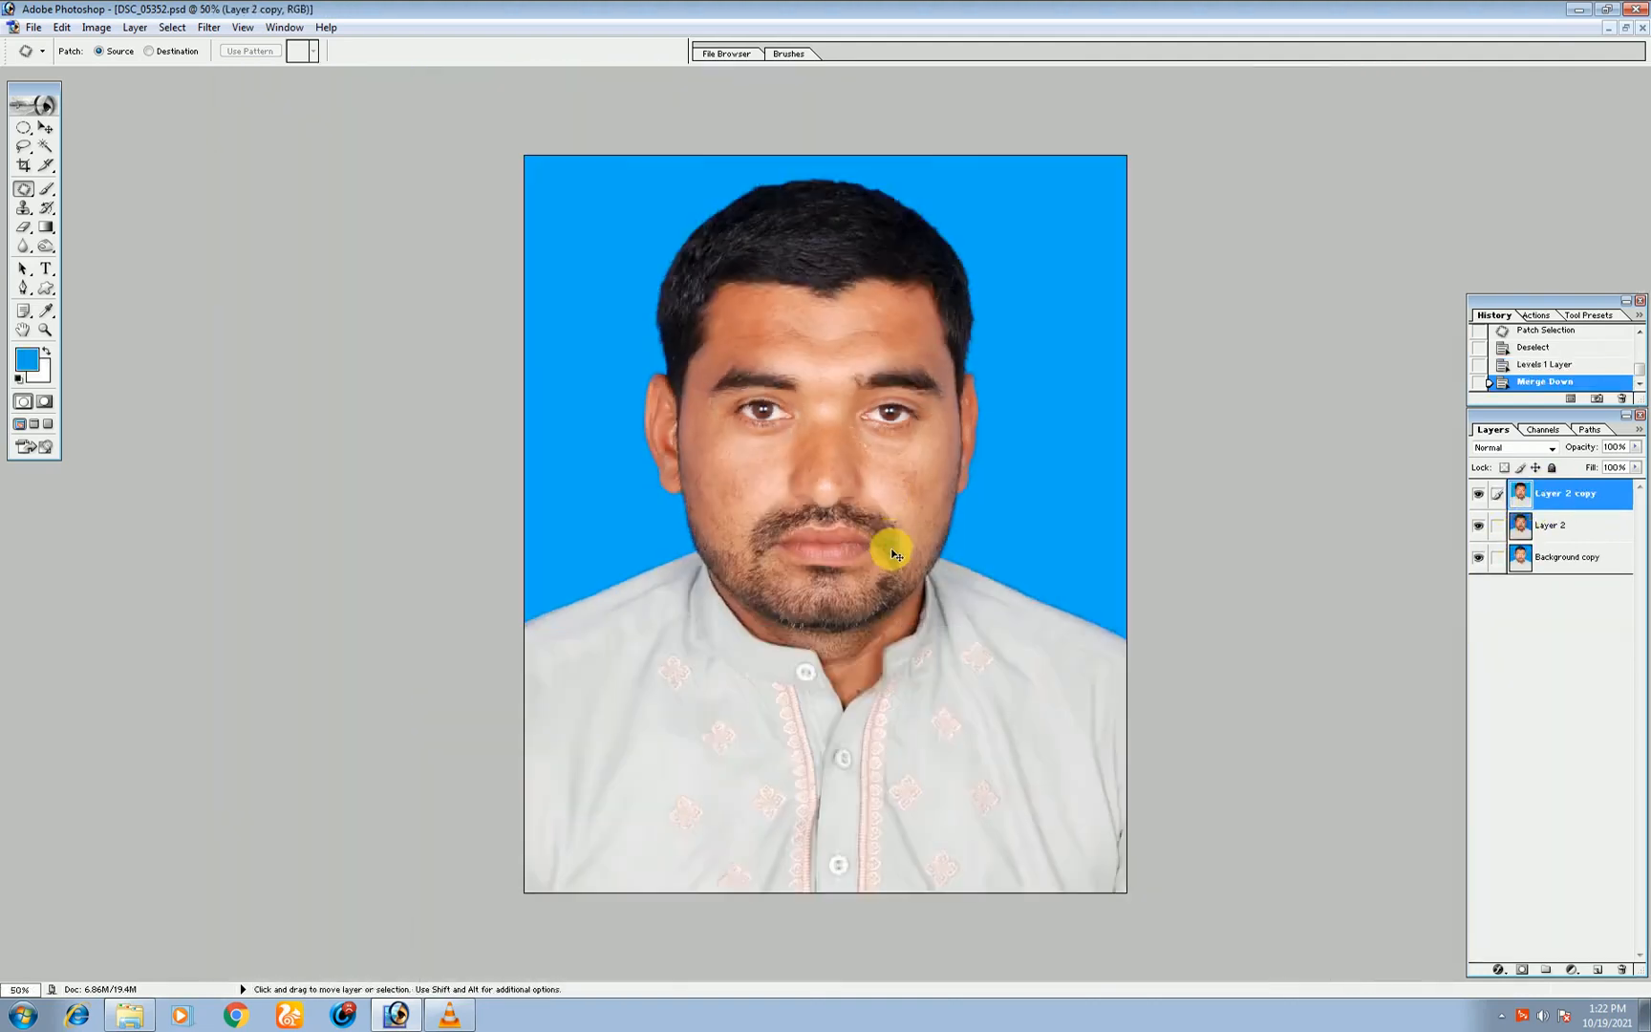
Smooth the middle of the cheek at the image's left side with the Clone Stamp at 21% opacity and brush size 70.
key(ctrl+plus)
key(ctrl+plus)
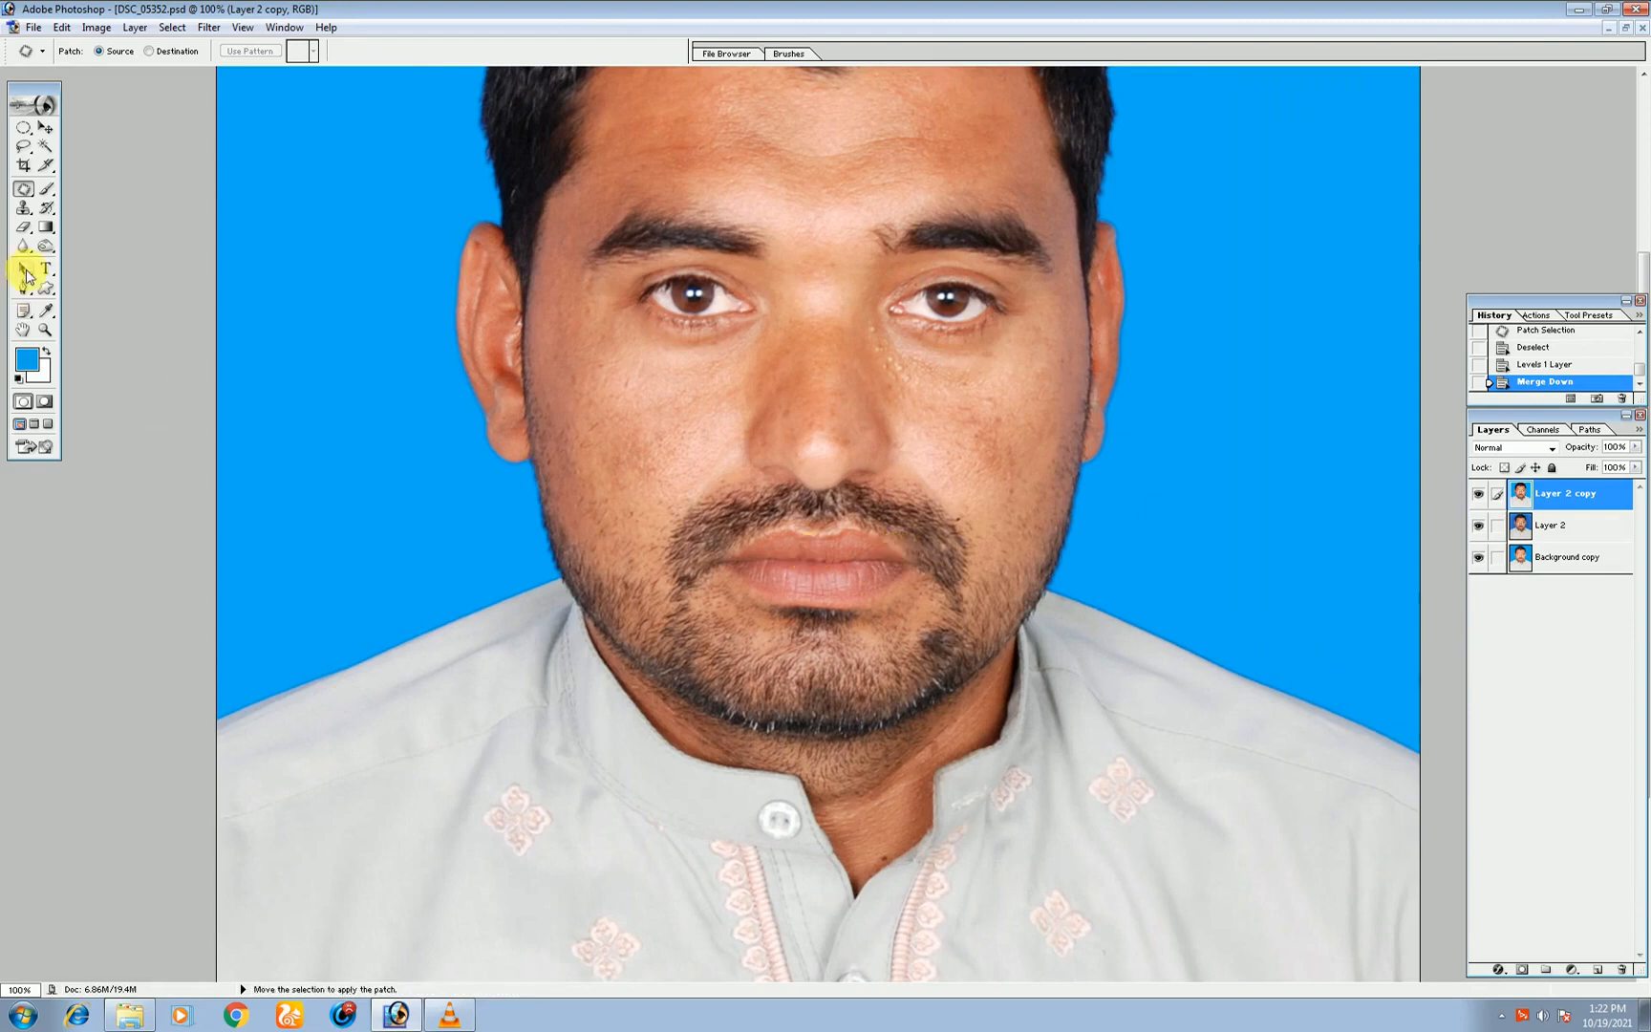
click(24, 211)
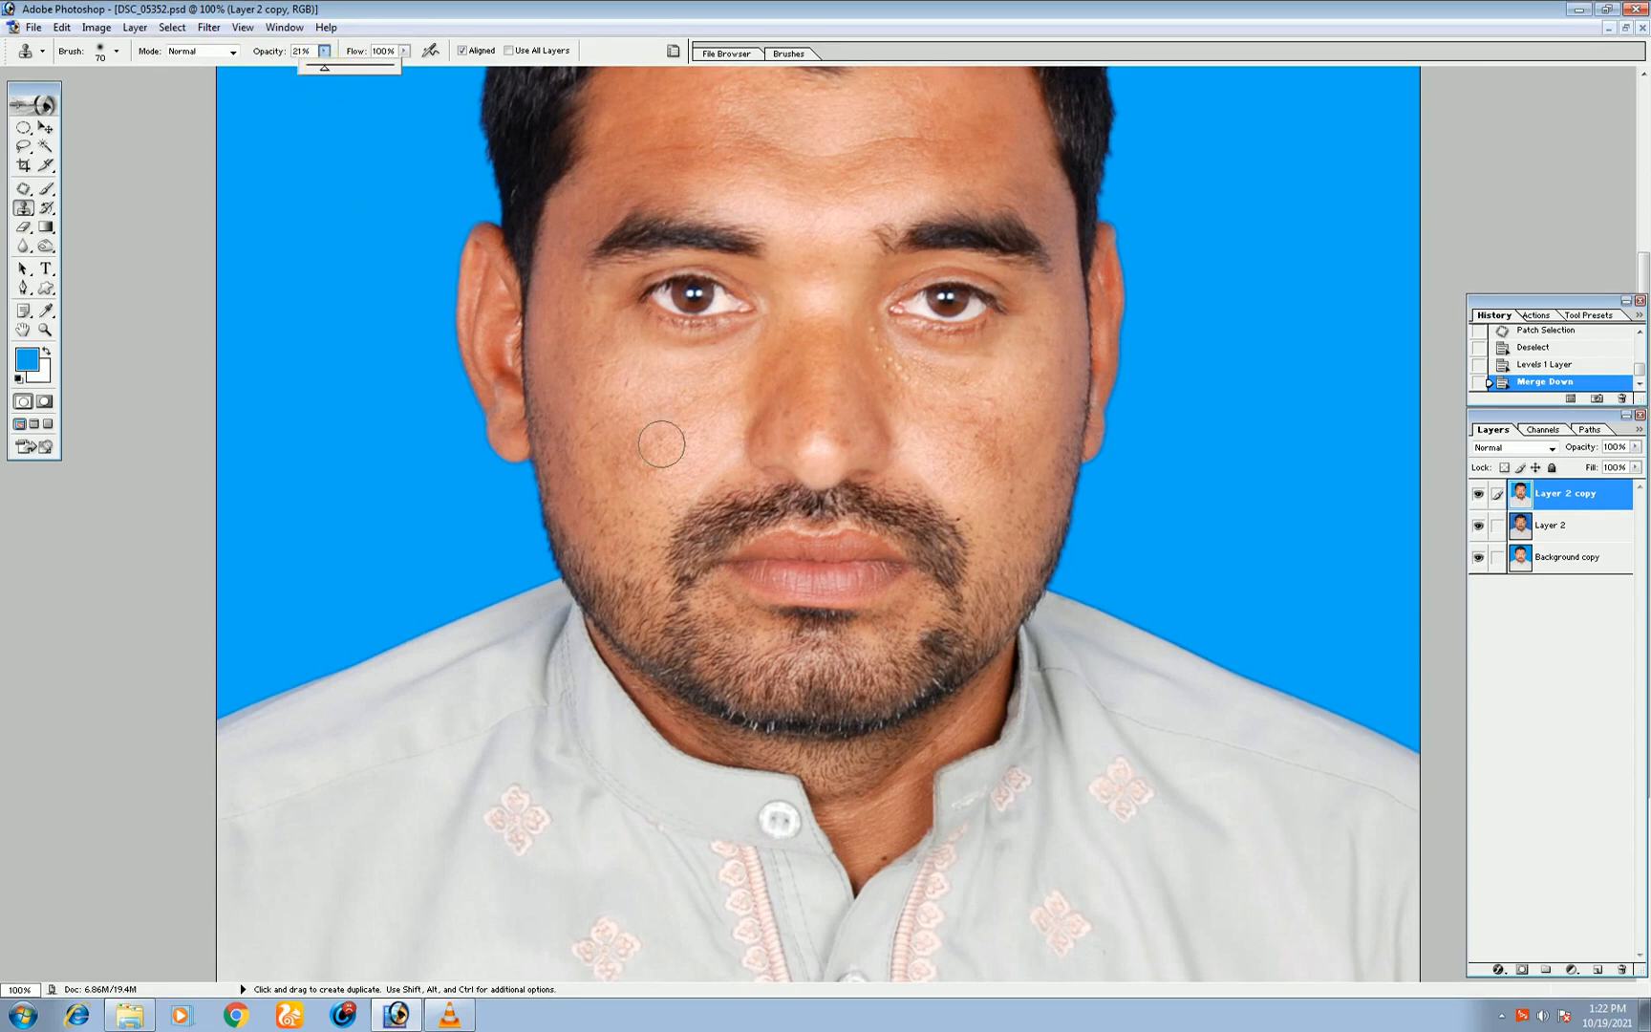
key(ctrl+plus)
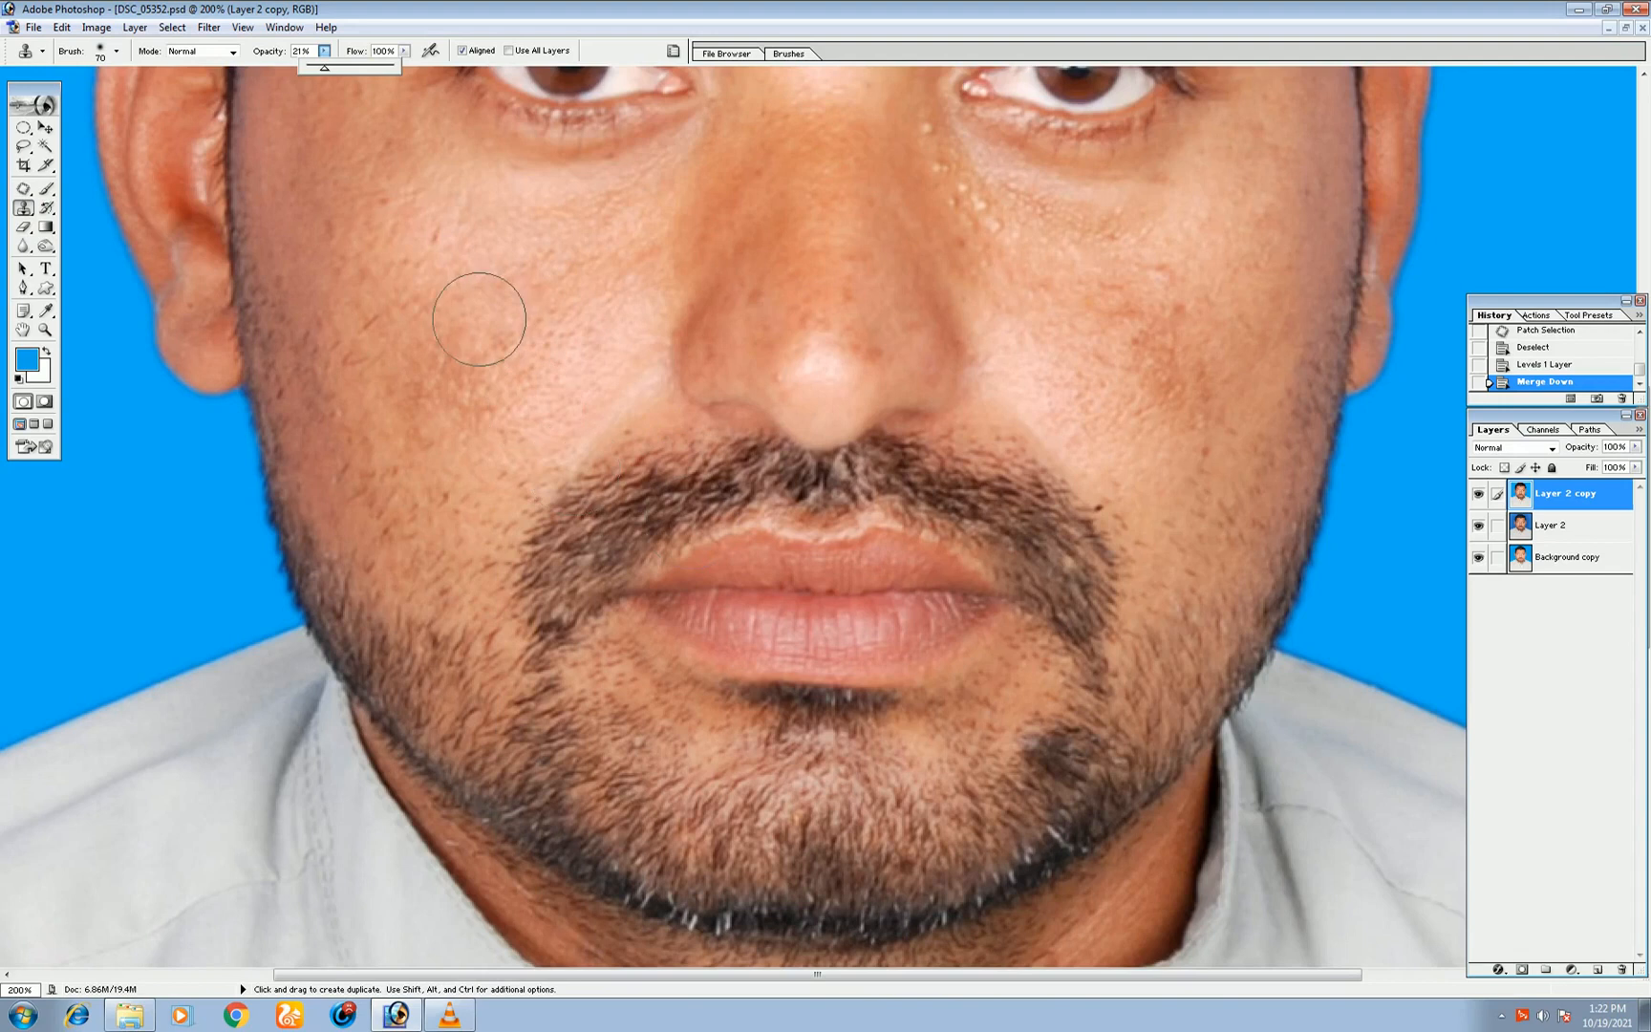
alt+click(501, 285)
click(465, 336)
click(452, 369)
click(441, 405)
alt+click(540, 318)
click(487, 399)
alt+click(548, 292)
click(579, 251)
click(604, 271)
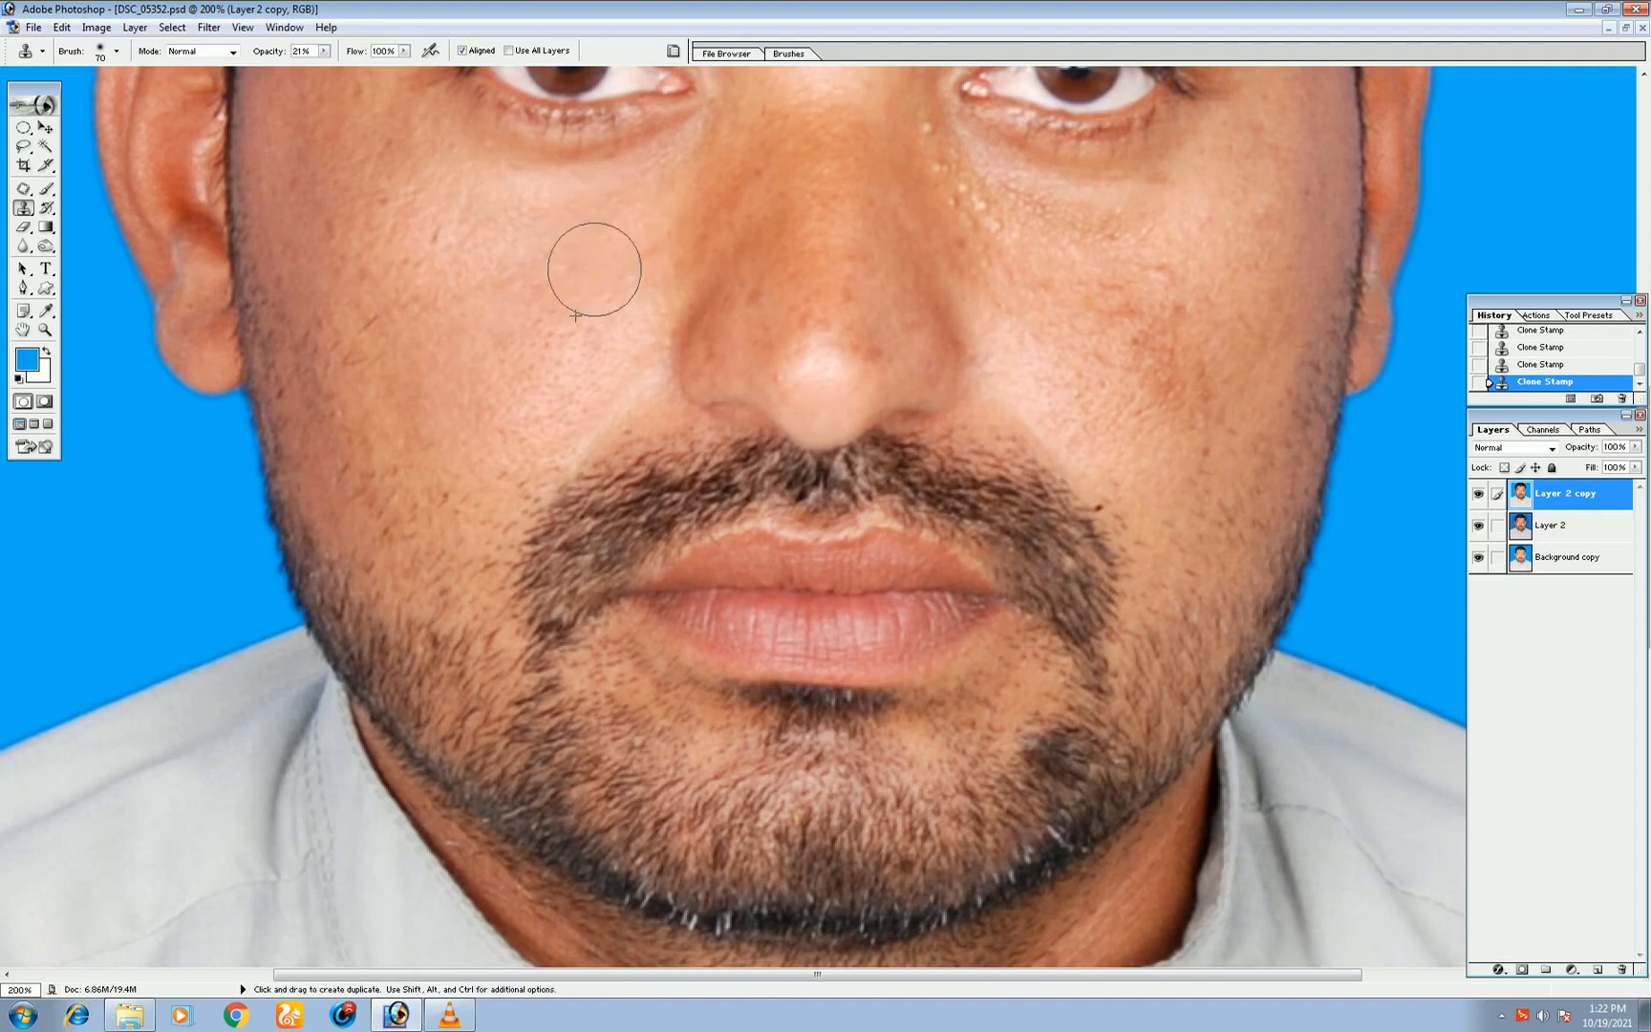
Reduce the Clone Stamp brush to 60 and clone clean skin over the outer cheek below the eye at the image's left side.
click(413, 186)
click(413, 250)
key(bracketleft)
alt+click(417, 278)
click(418, 247)
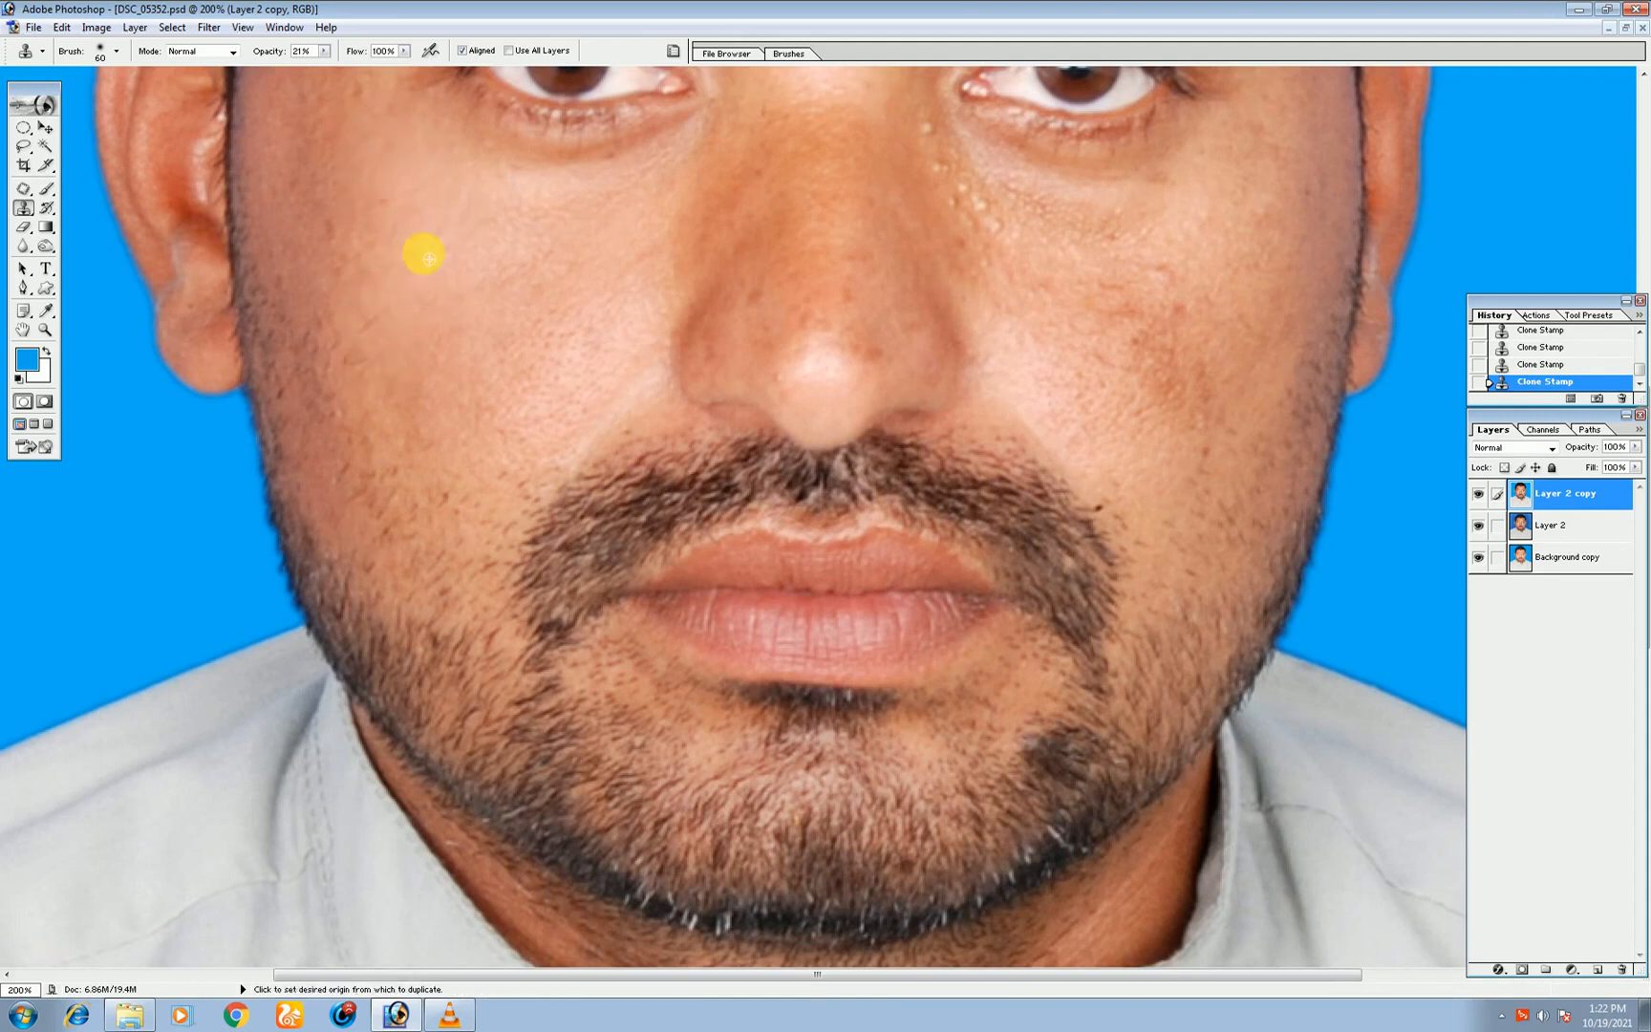
click(409, 259)
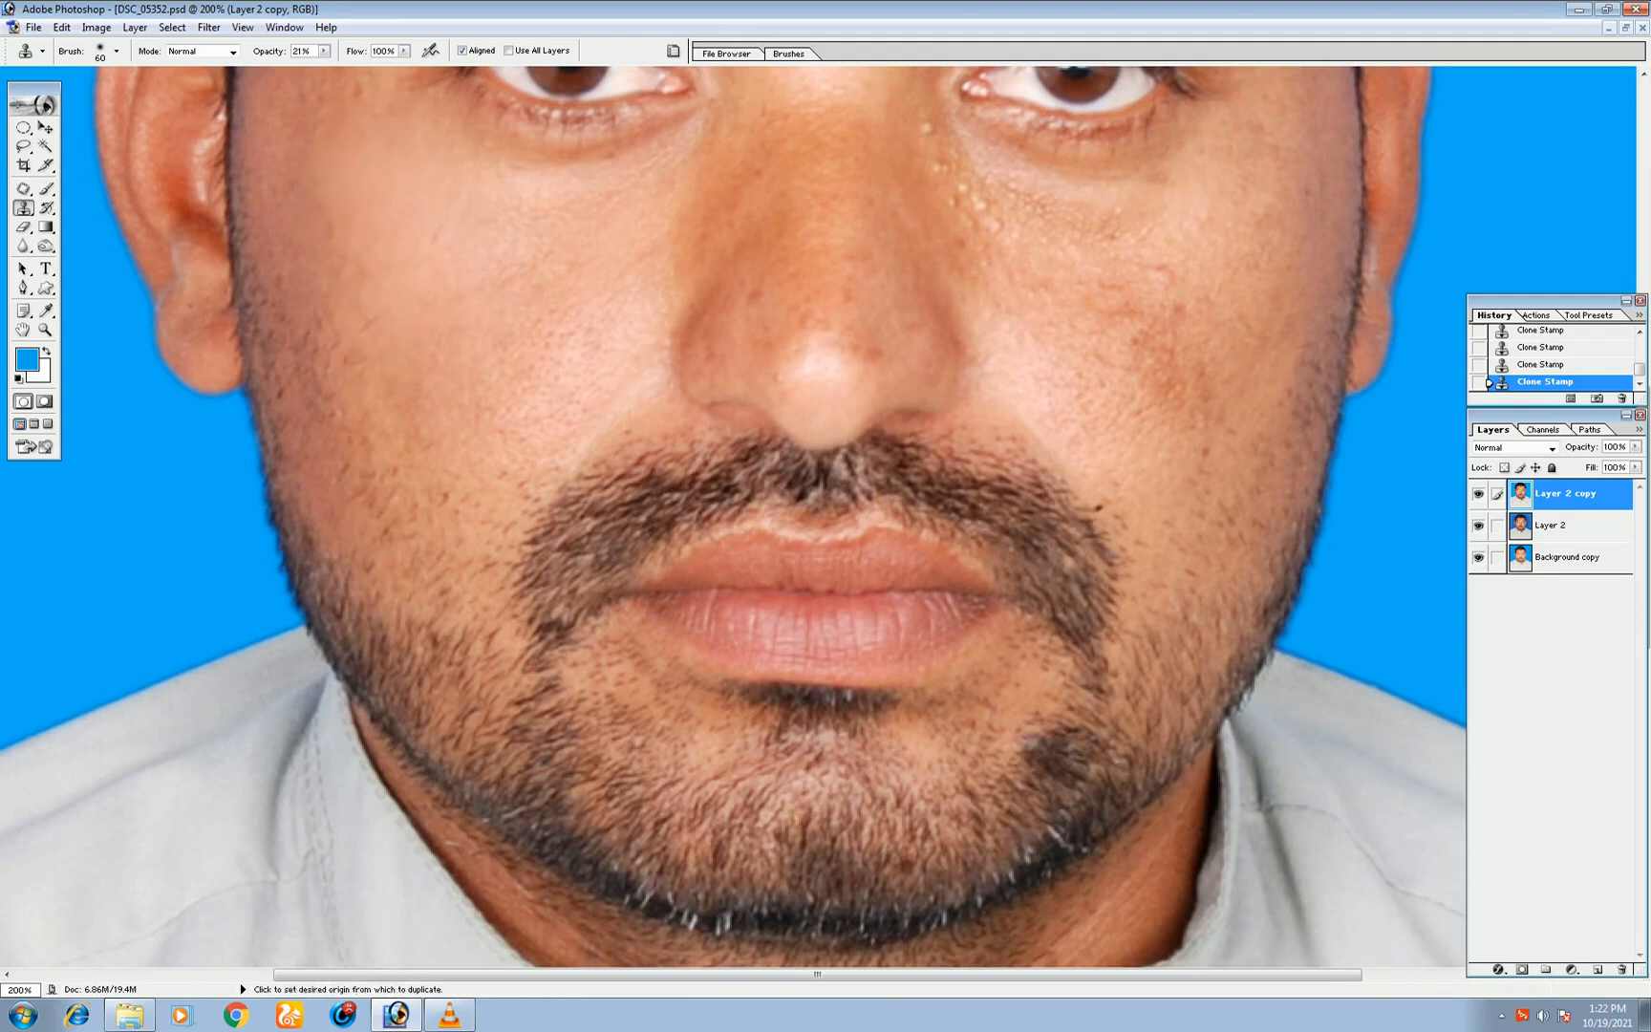
Clone smooth skin over the remaining uneven areas of the same cheek, from the jaw side to beside the nose and under the eye.
click(386, 334)
click(472, 451)
click(562, 252)
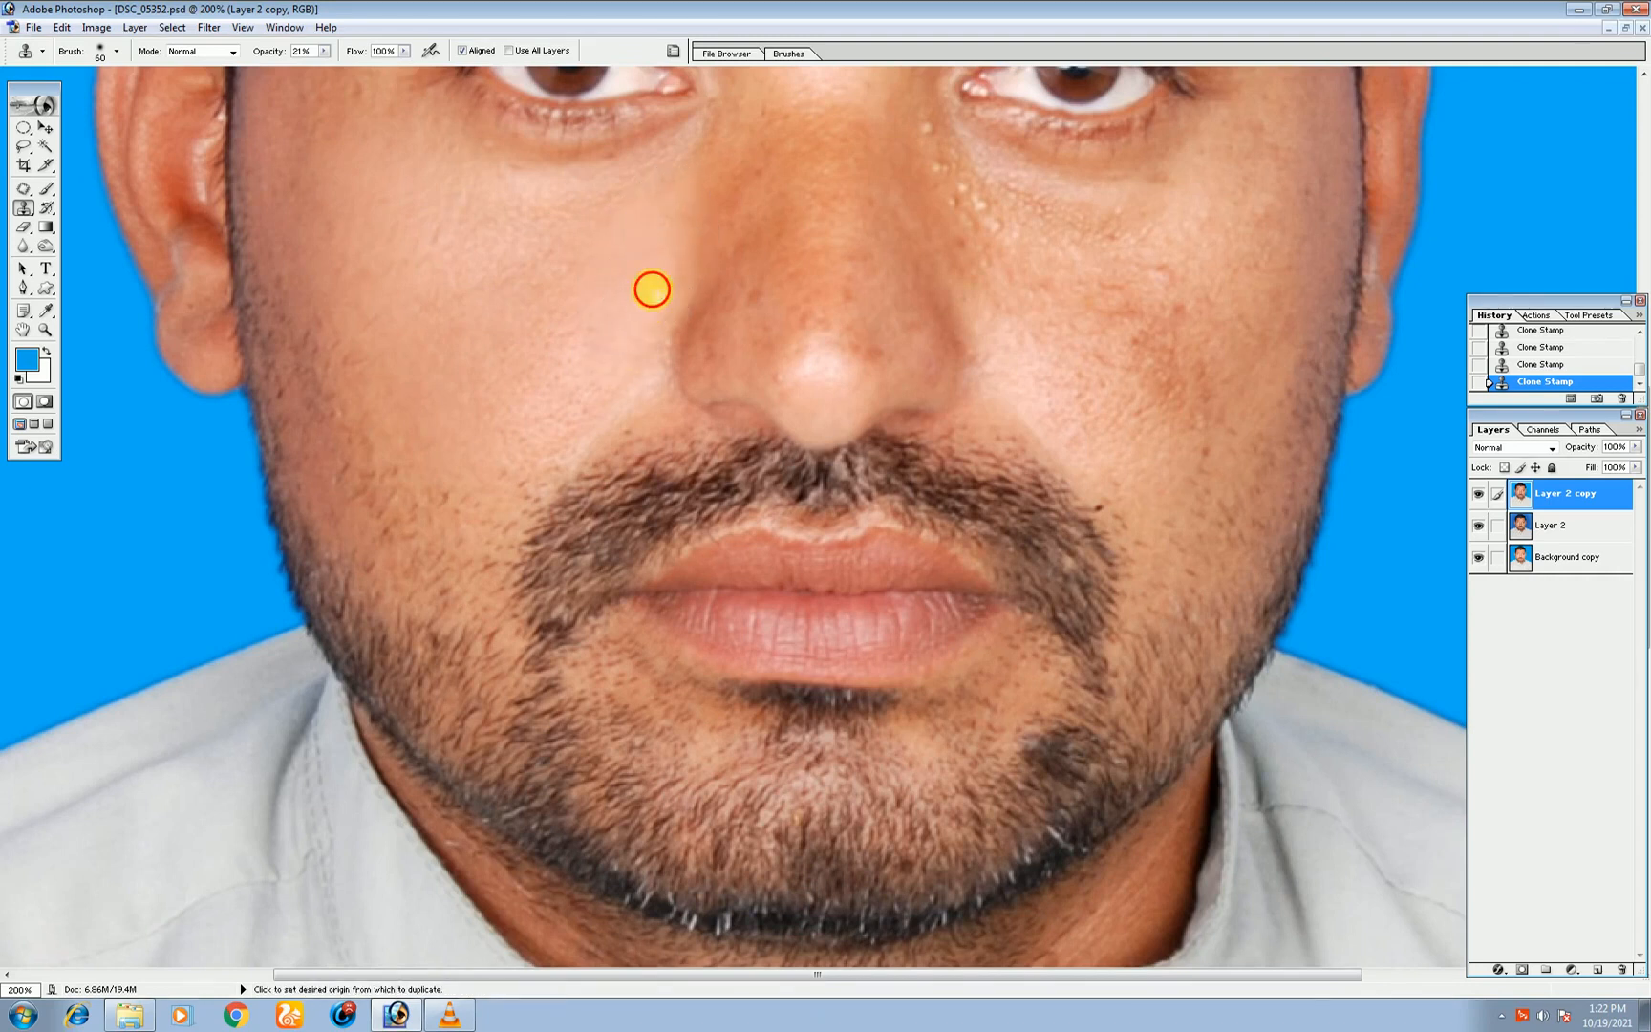
click(683, 151)
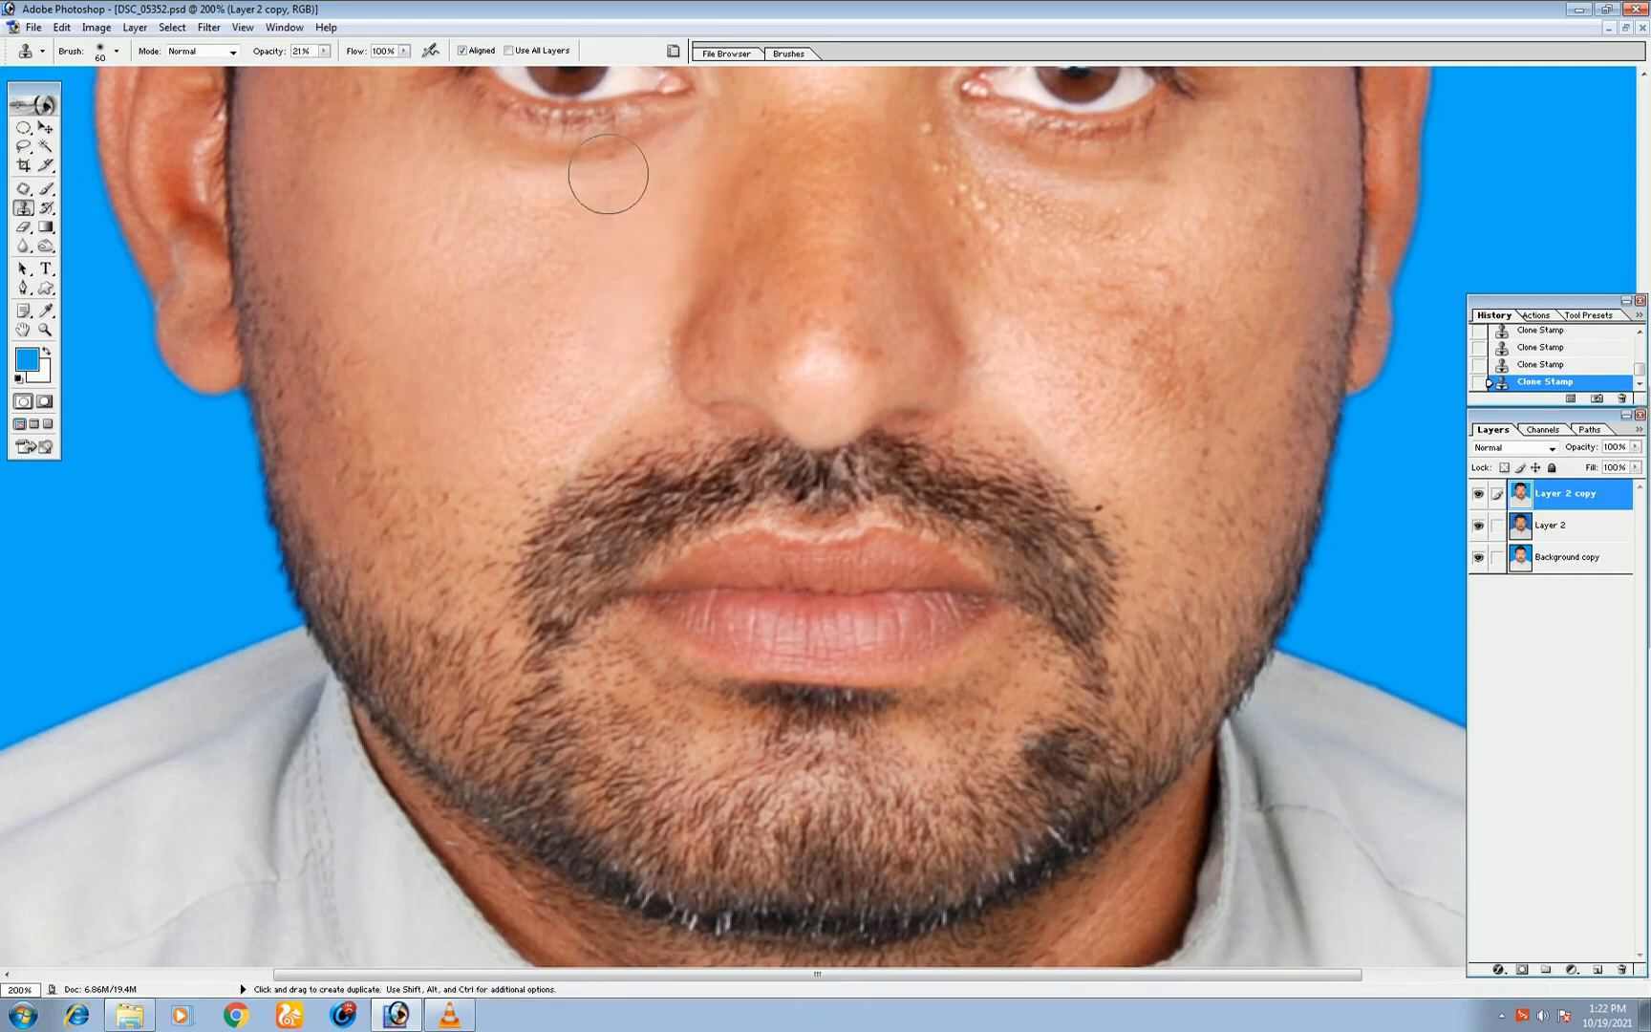
click(551, 212)
alt+click(456, 230)
drag(370, 251, 372, 251)
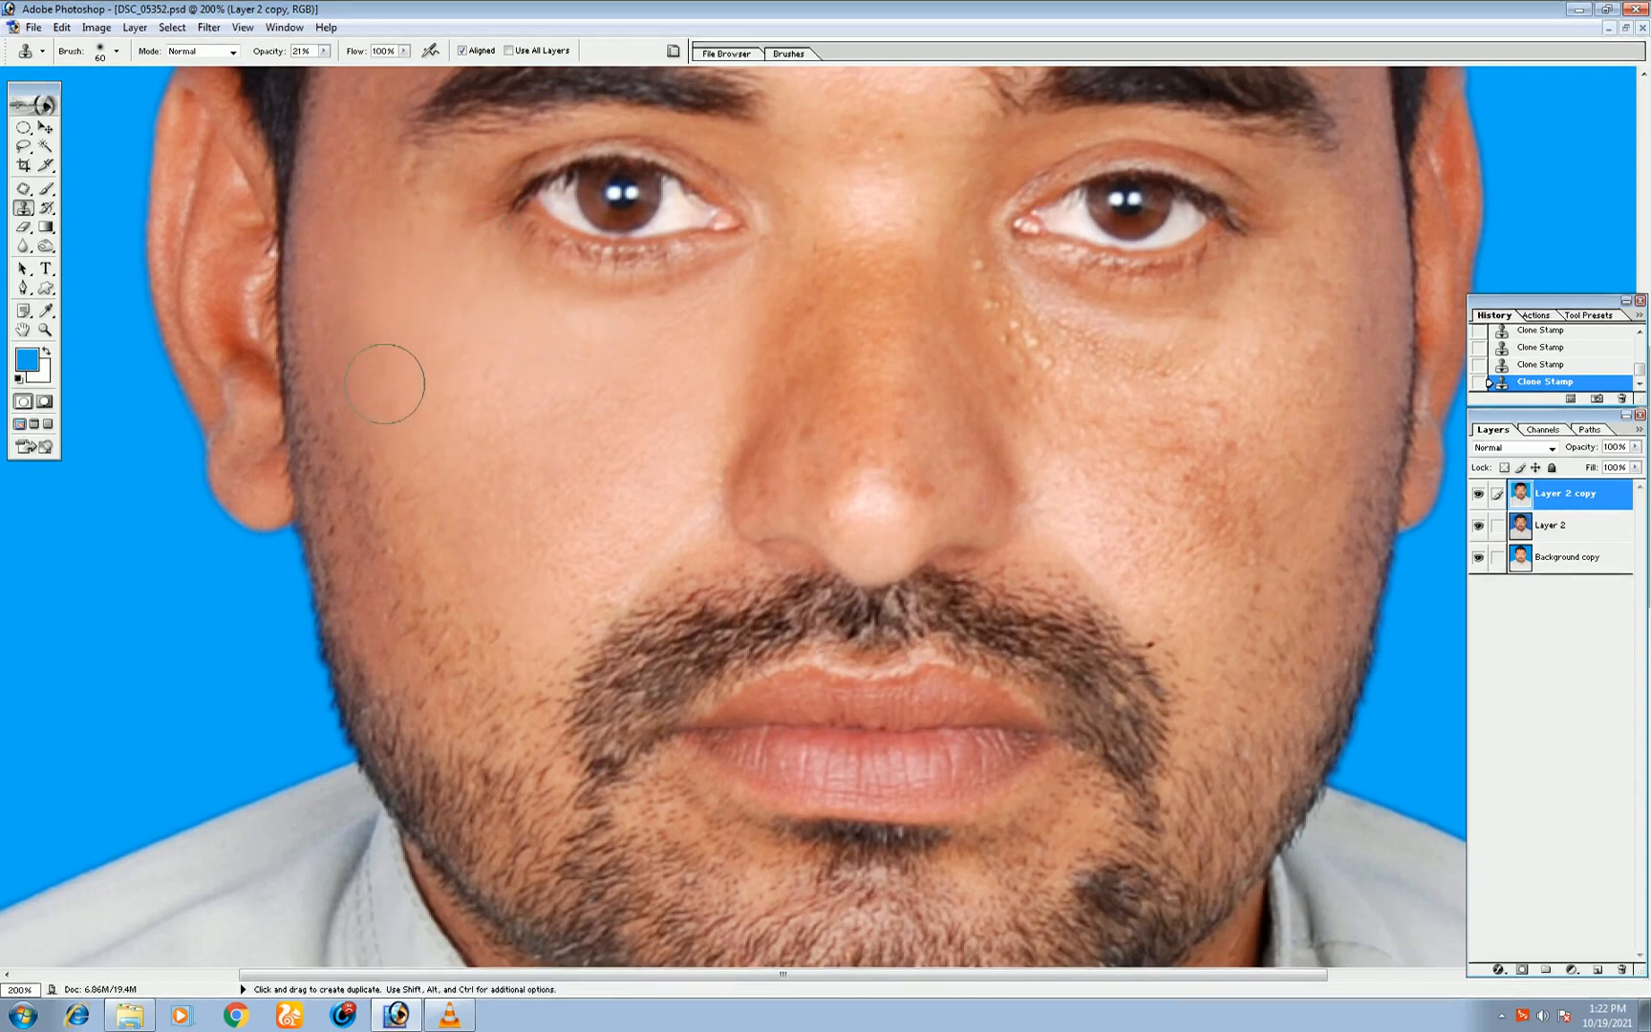
Blend the lower part of the same cheek towards the nose and moustache by cloning smooth skin from higher up.
alt+click(507, 411)
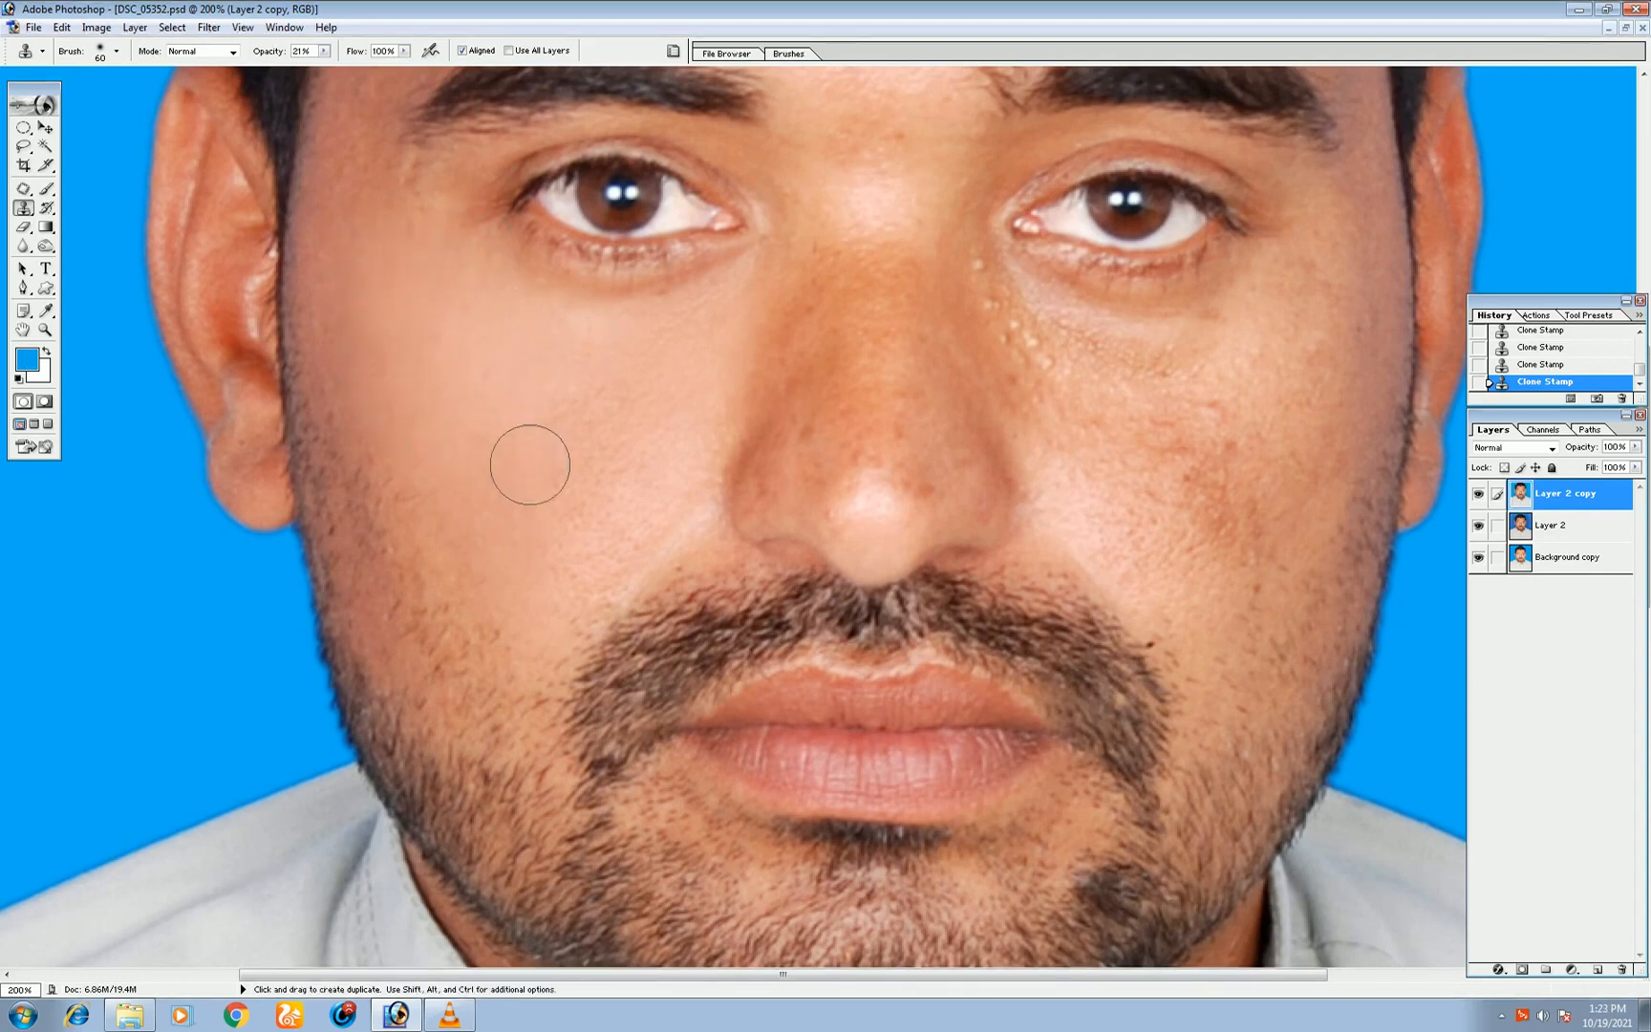
drag(581, 537, 637, 447)
drag(570, 545, 607, 413)
key(space)
drag(672, 495, 590, 413)
Compare the retouched portrait with the original by switching the visibility of Layer 2 copy off and on.
key(ctrl+0)
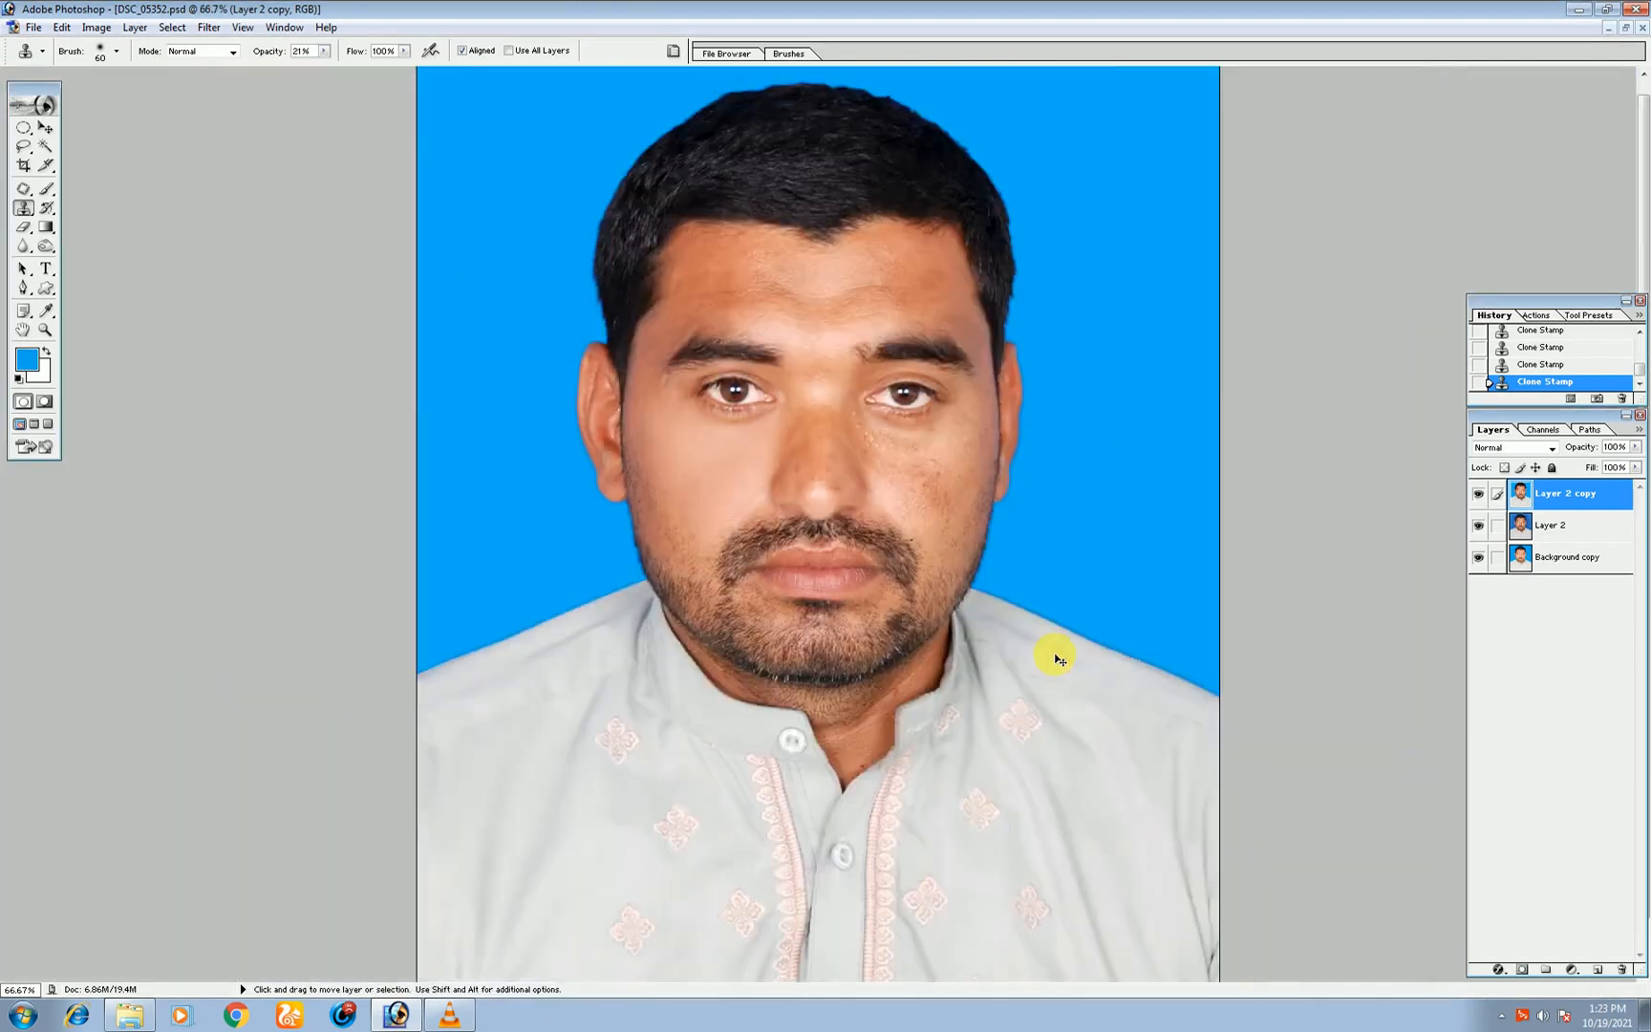
click(1480, 495)
click(1479, 495)
click(1479, 495)
click(1479, 495)
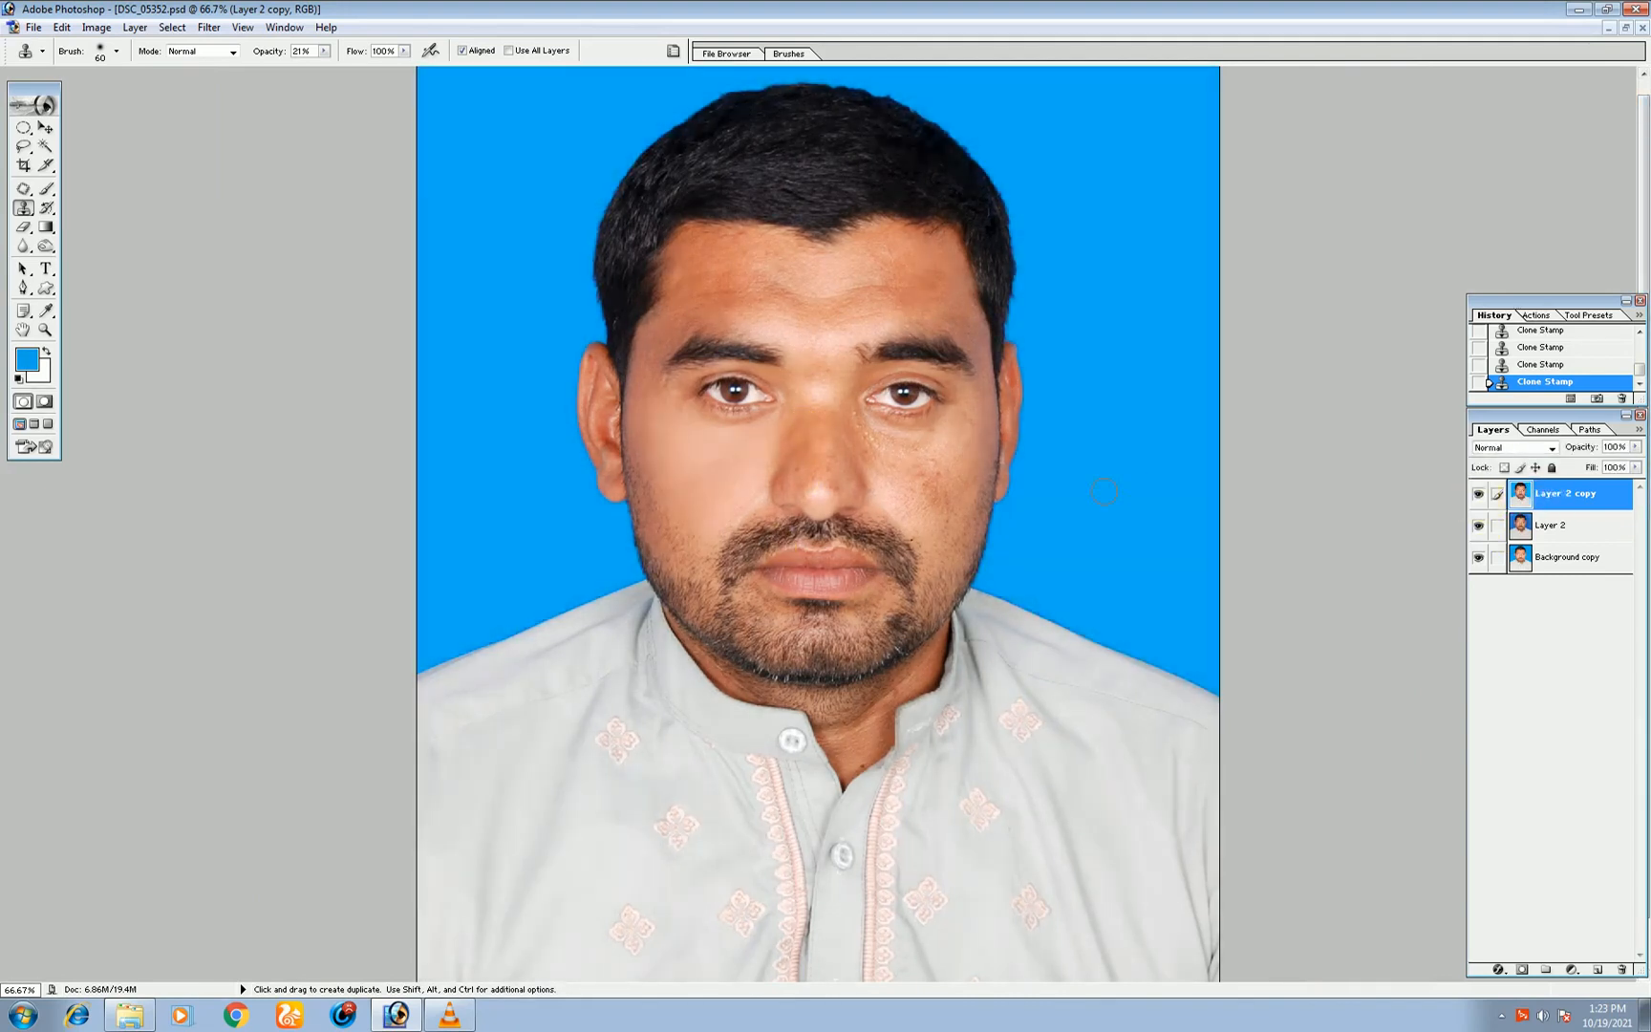
Clone lighter forehead skin over the wrinkle above the eyebrow at the image's left side.
key(ctrl+plus)
key(ctrl+plus)
mouse_move(938, 478)
mouse_down()
mouse_move(871, 613)
mouse_move(995, 850)
mouse_up()
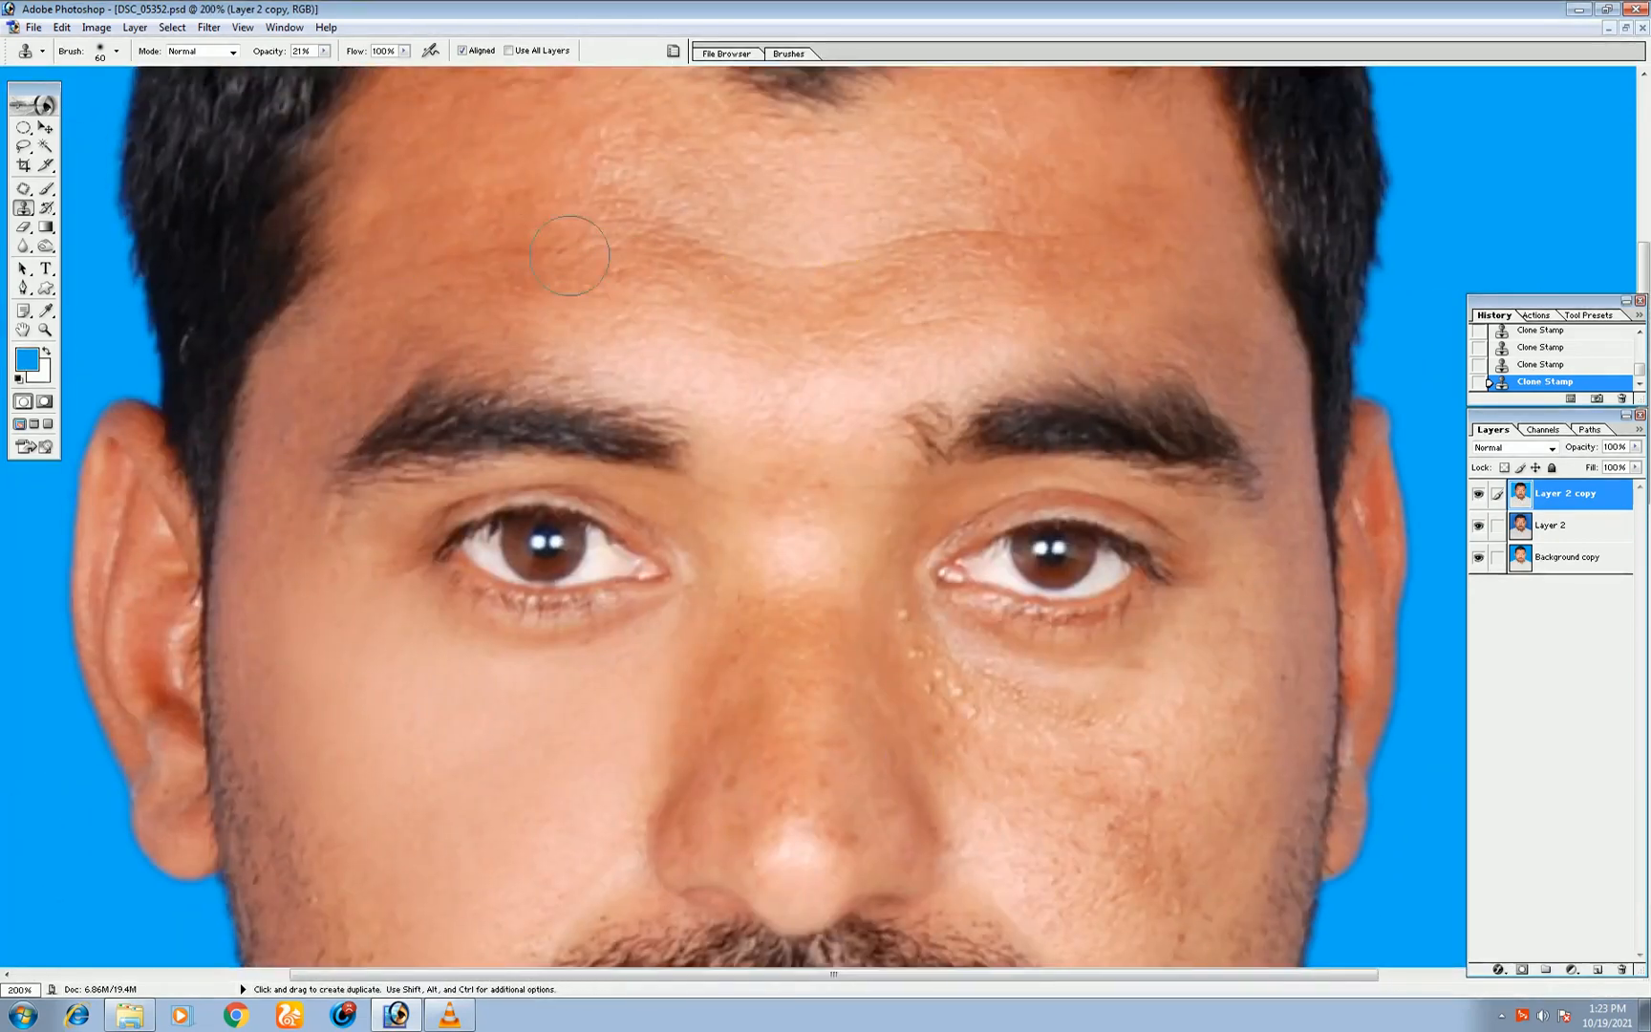
alt+click(762, 181)
alt+click(735, 216)
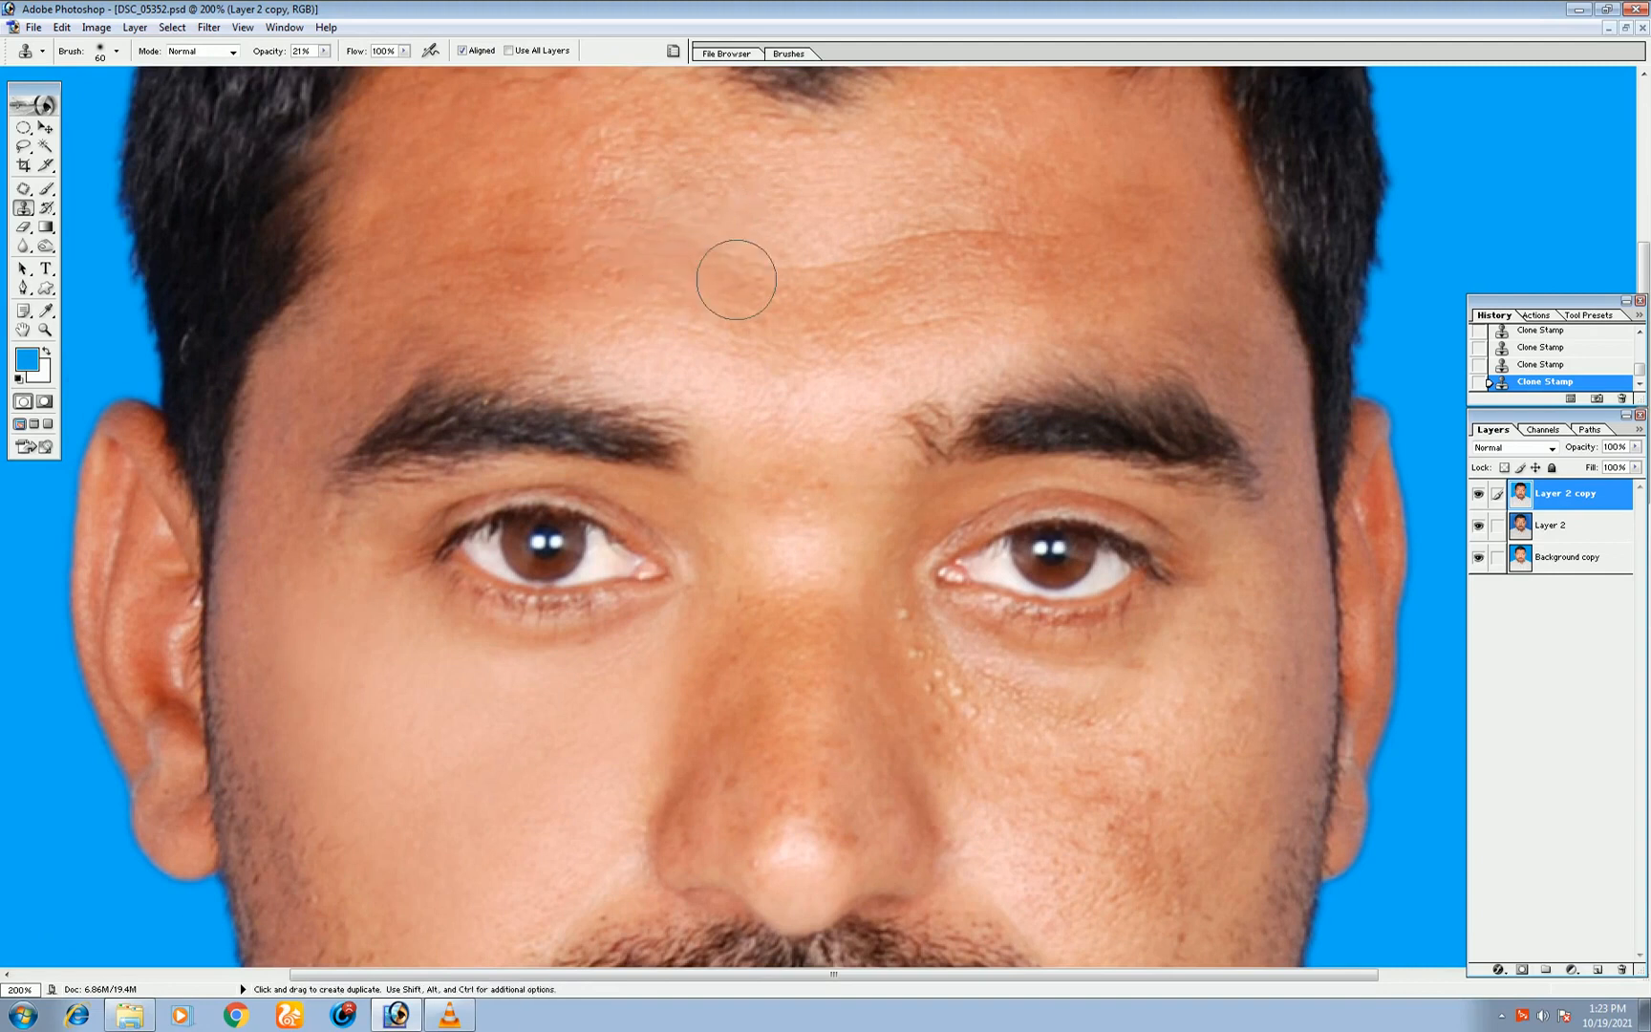
Soften the horizontal crease across the middle of the forehead with cloned skin from just above it.
click(818, 266)
click(852, 302)
click(839, 329)
alt+click(915, 217)
drag(849, 290, 737, 293)
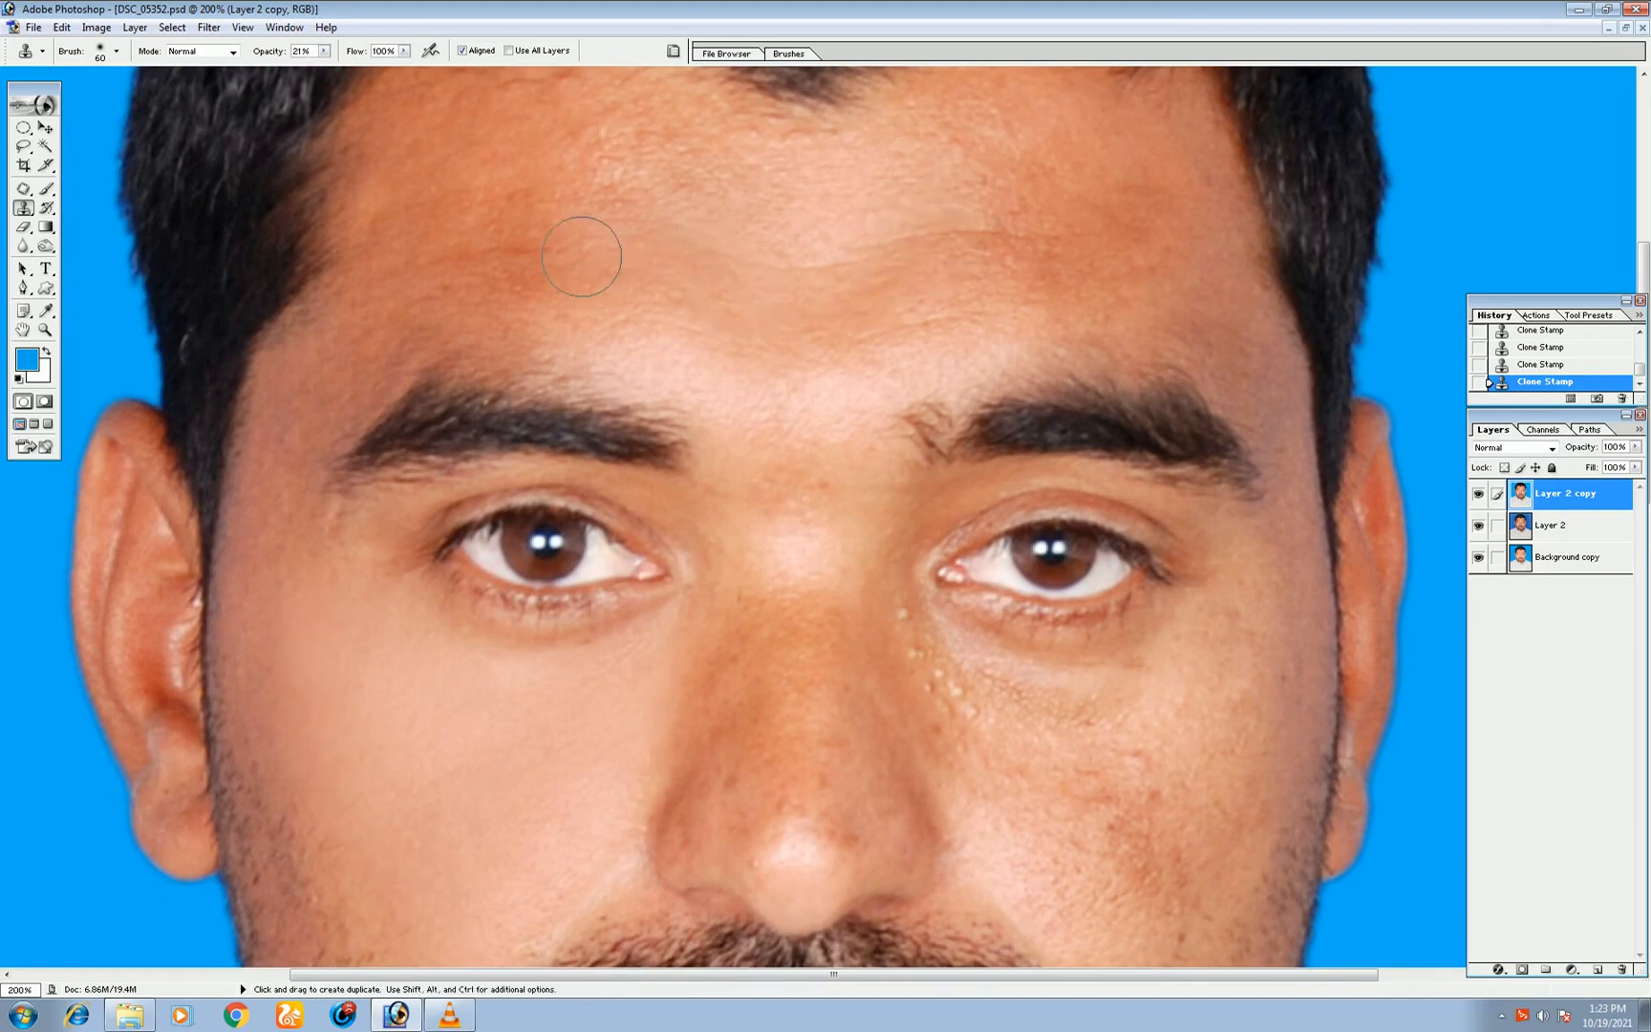
click(689, 240)
alt+click(1275, 405)
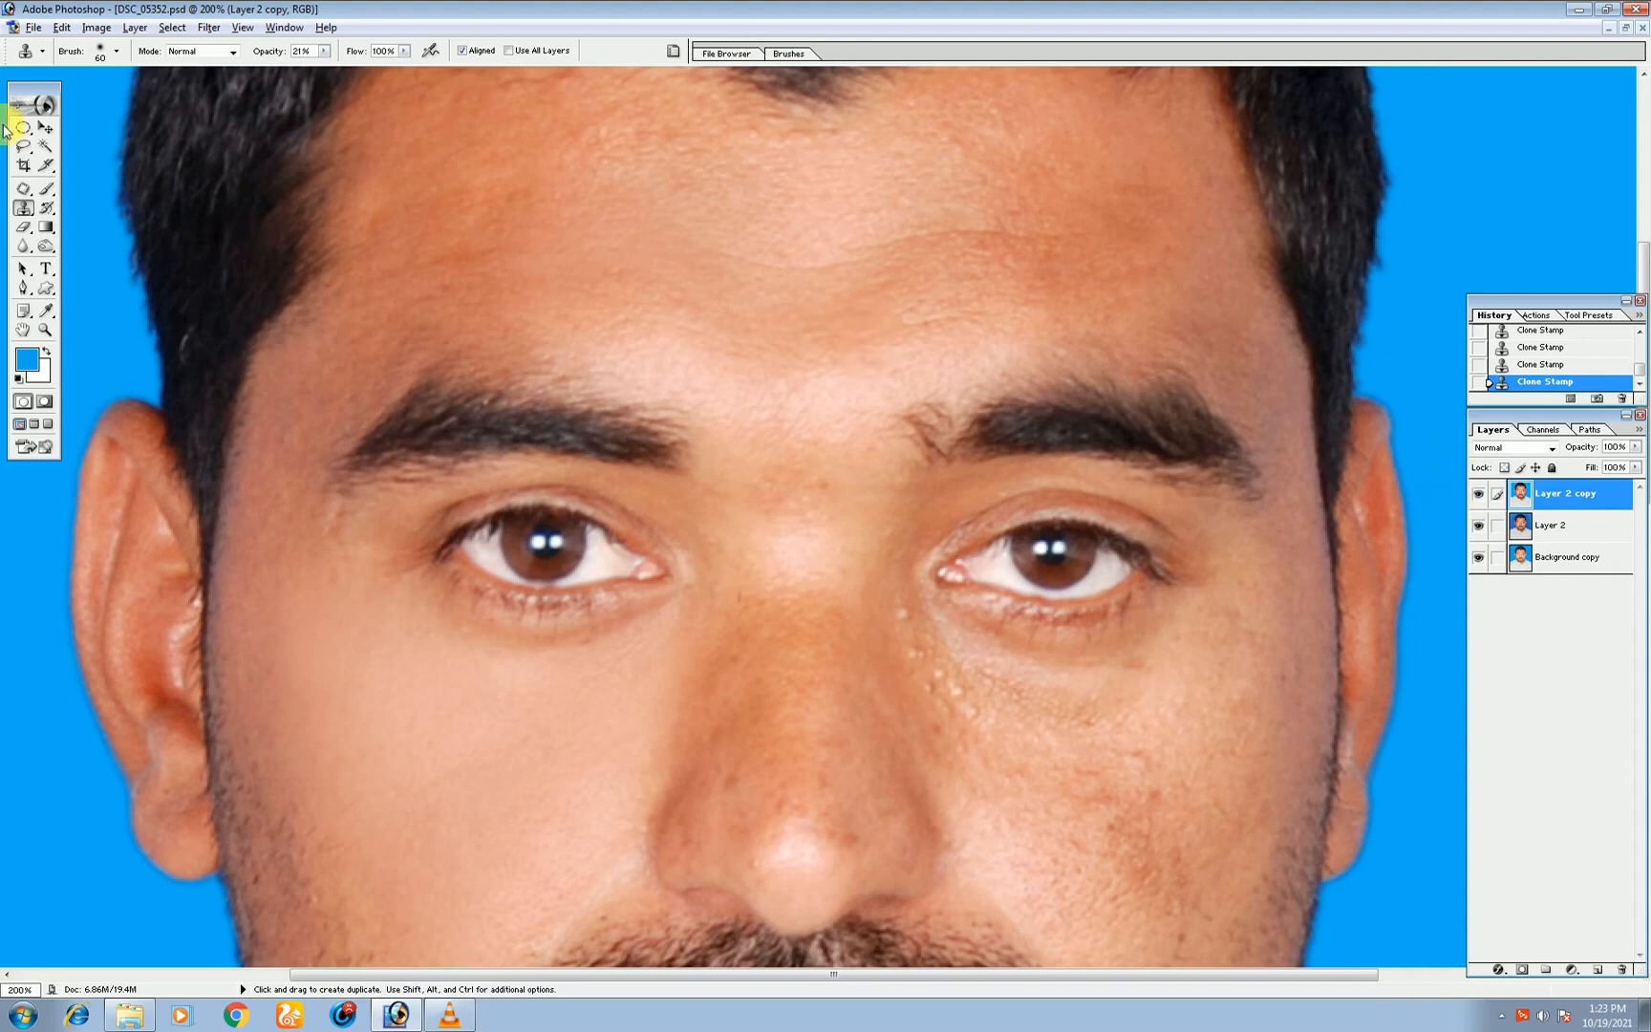
Check the forehead and cheek retouching against the original by hiding and showing Layer 2 copy again.
click(42, 129)
key(ctrl+minus)
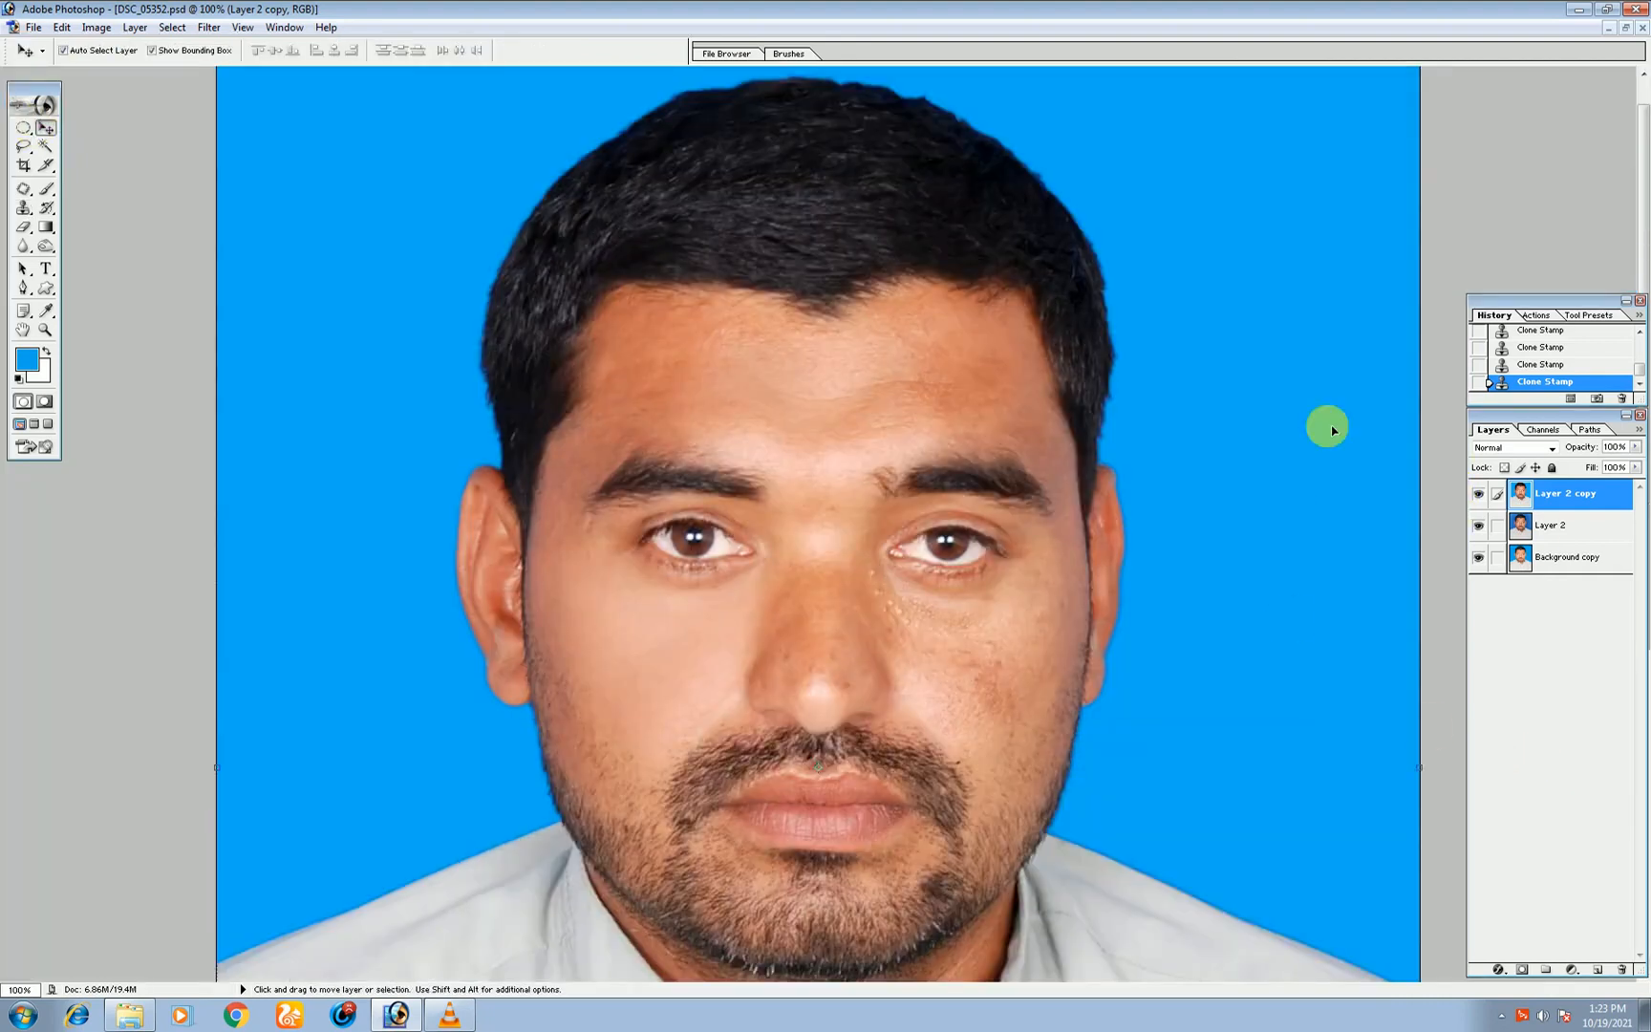
click(1479, 494)
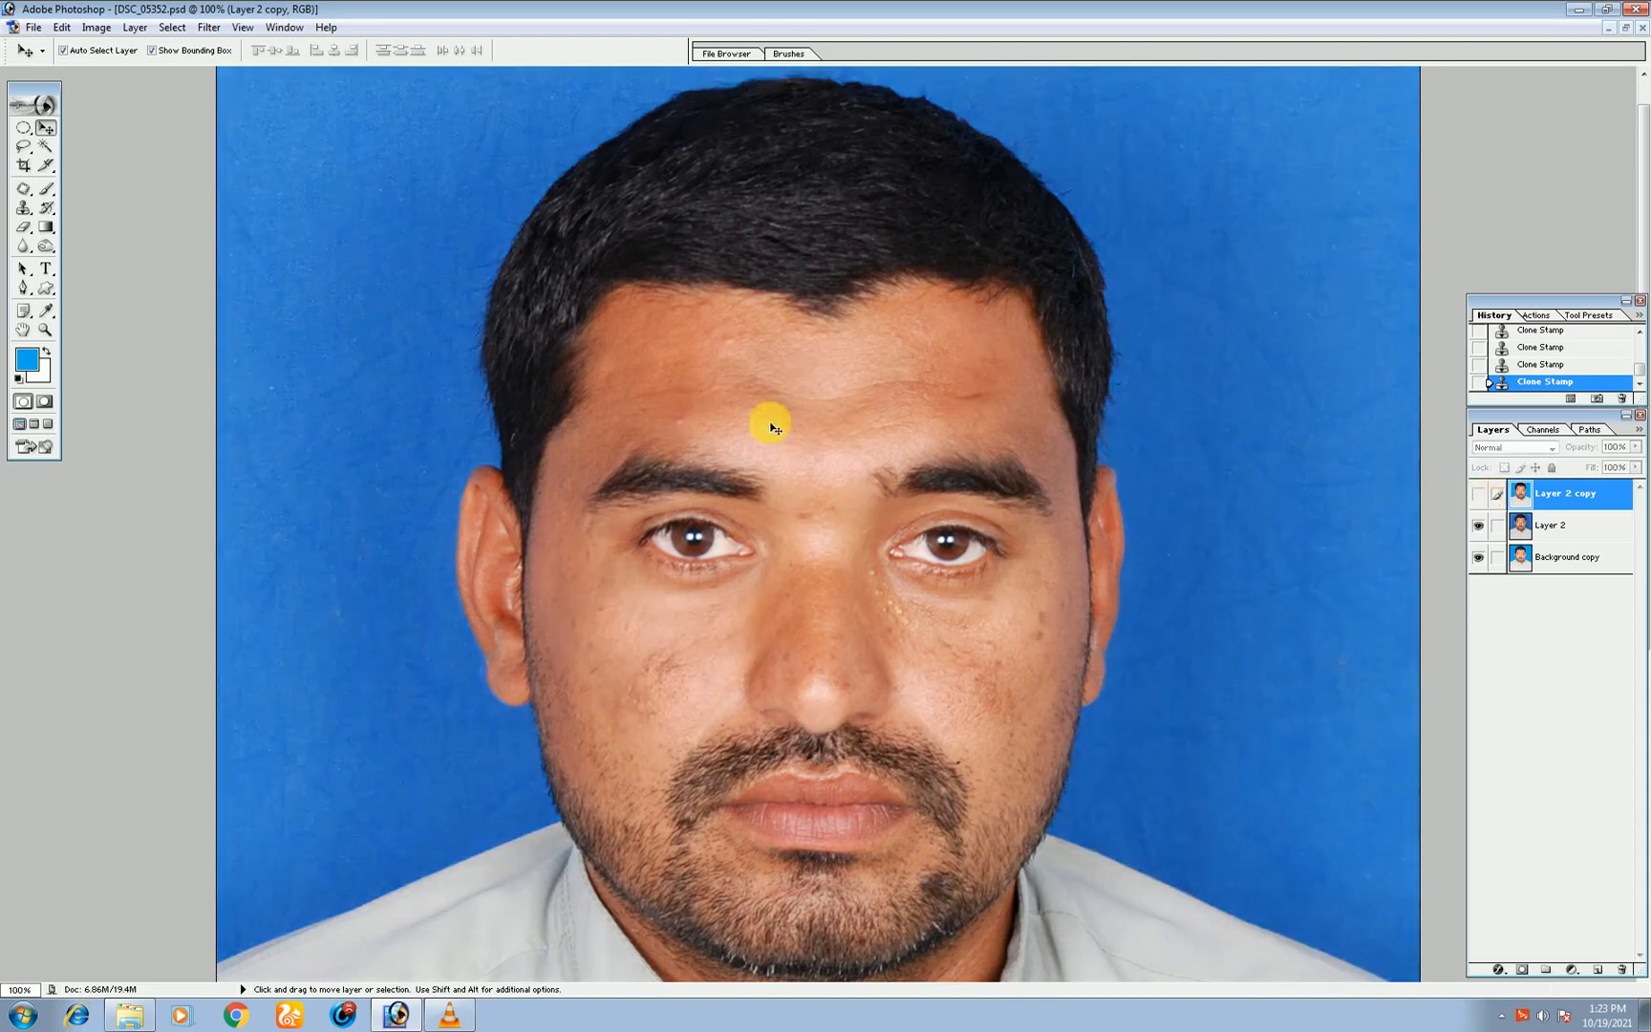
click(1483, 495)
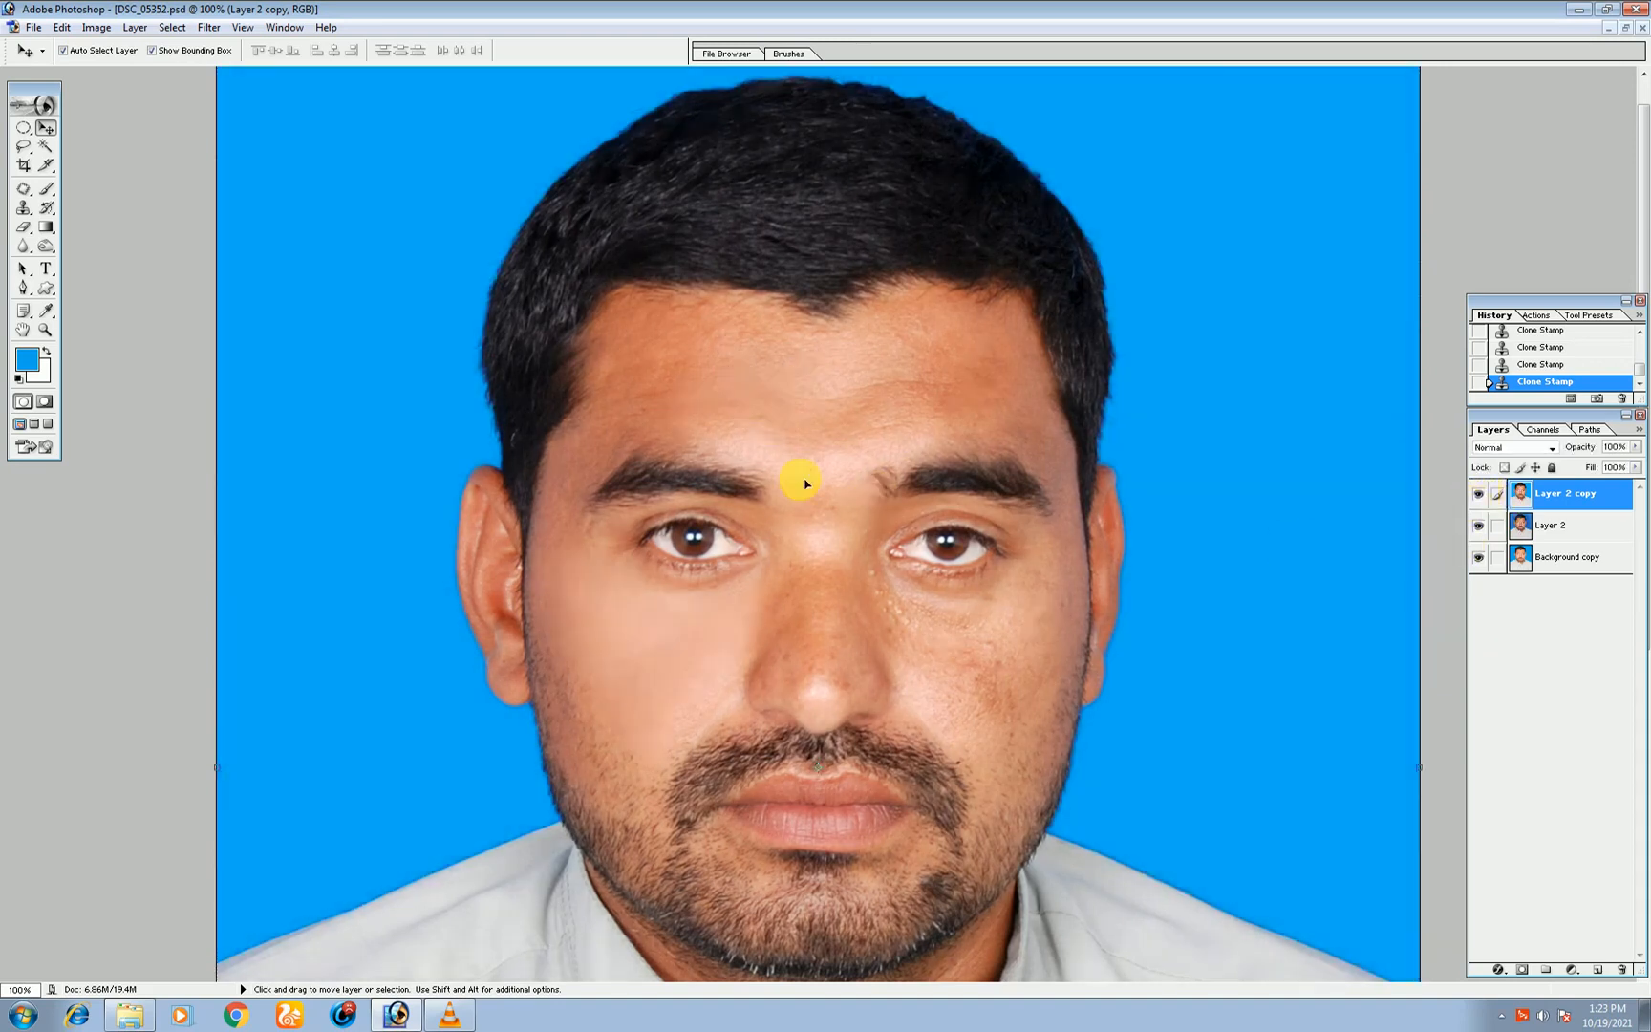
Clone clean cheek skin over the bumps beside the nose and below the eye on the image's right side.
scroll(1046, 667, down, 3)
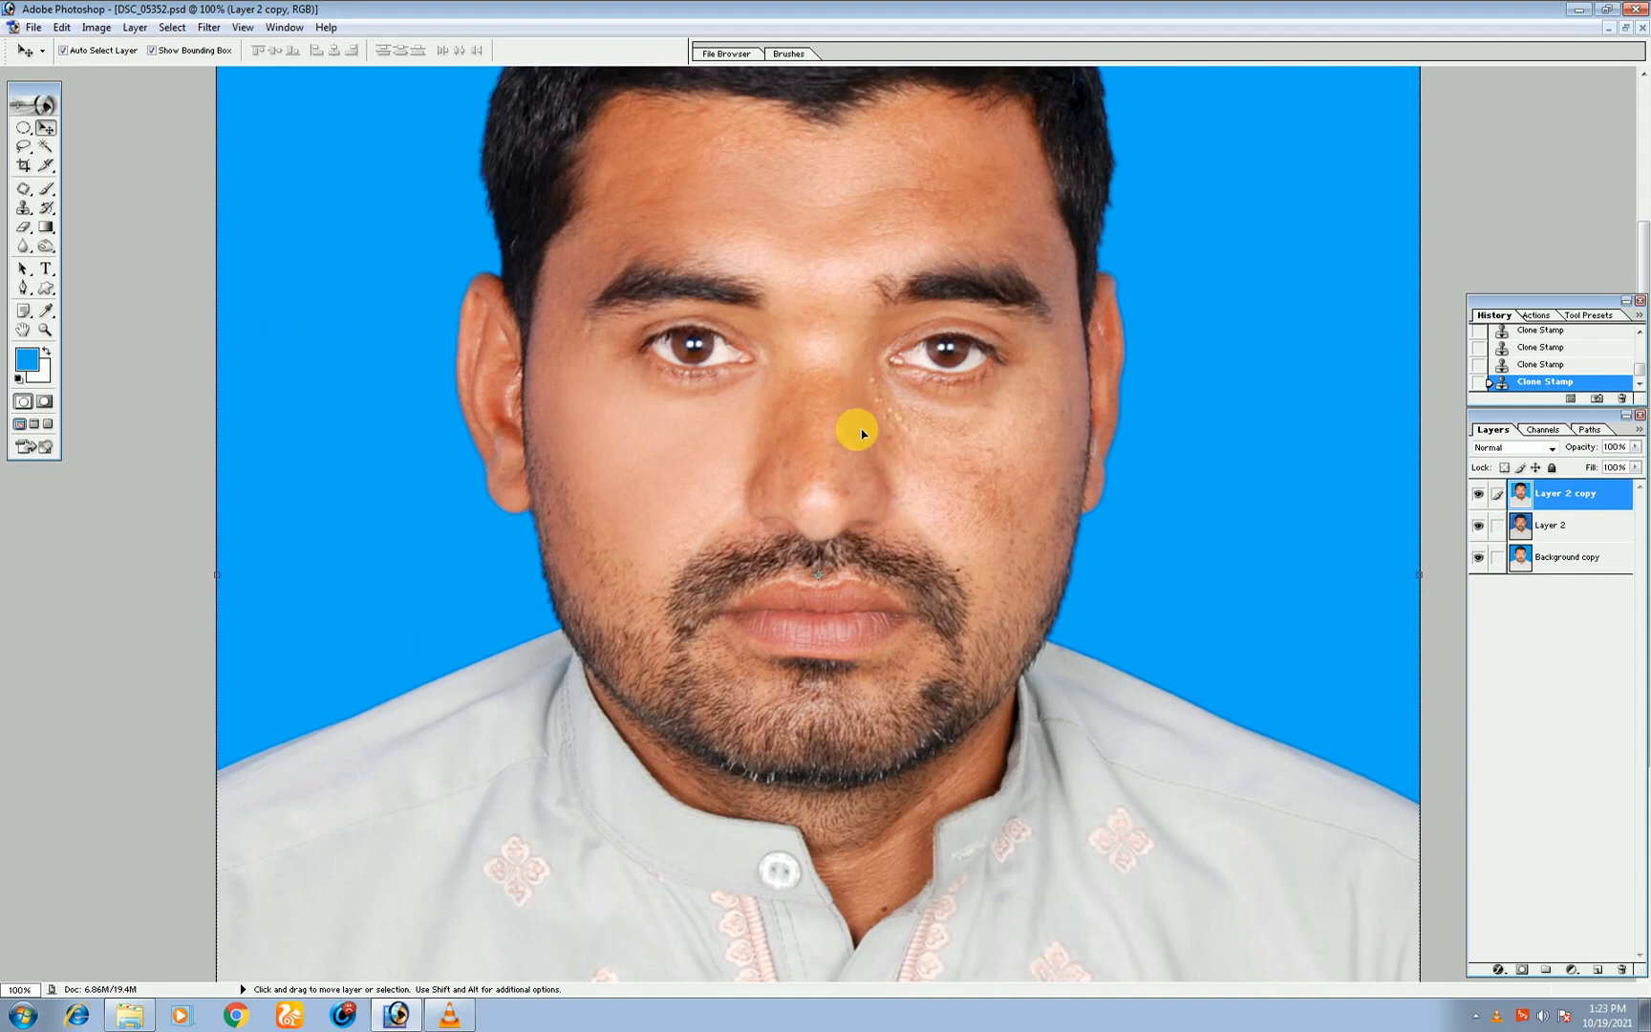
key(ctrl+plus)
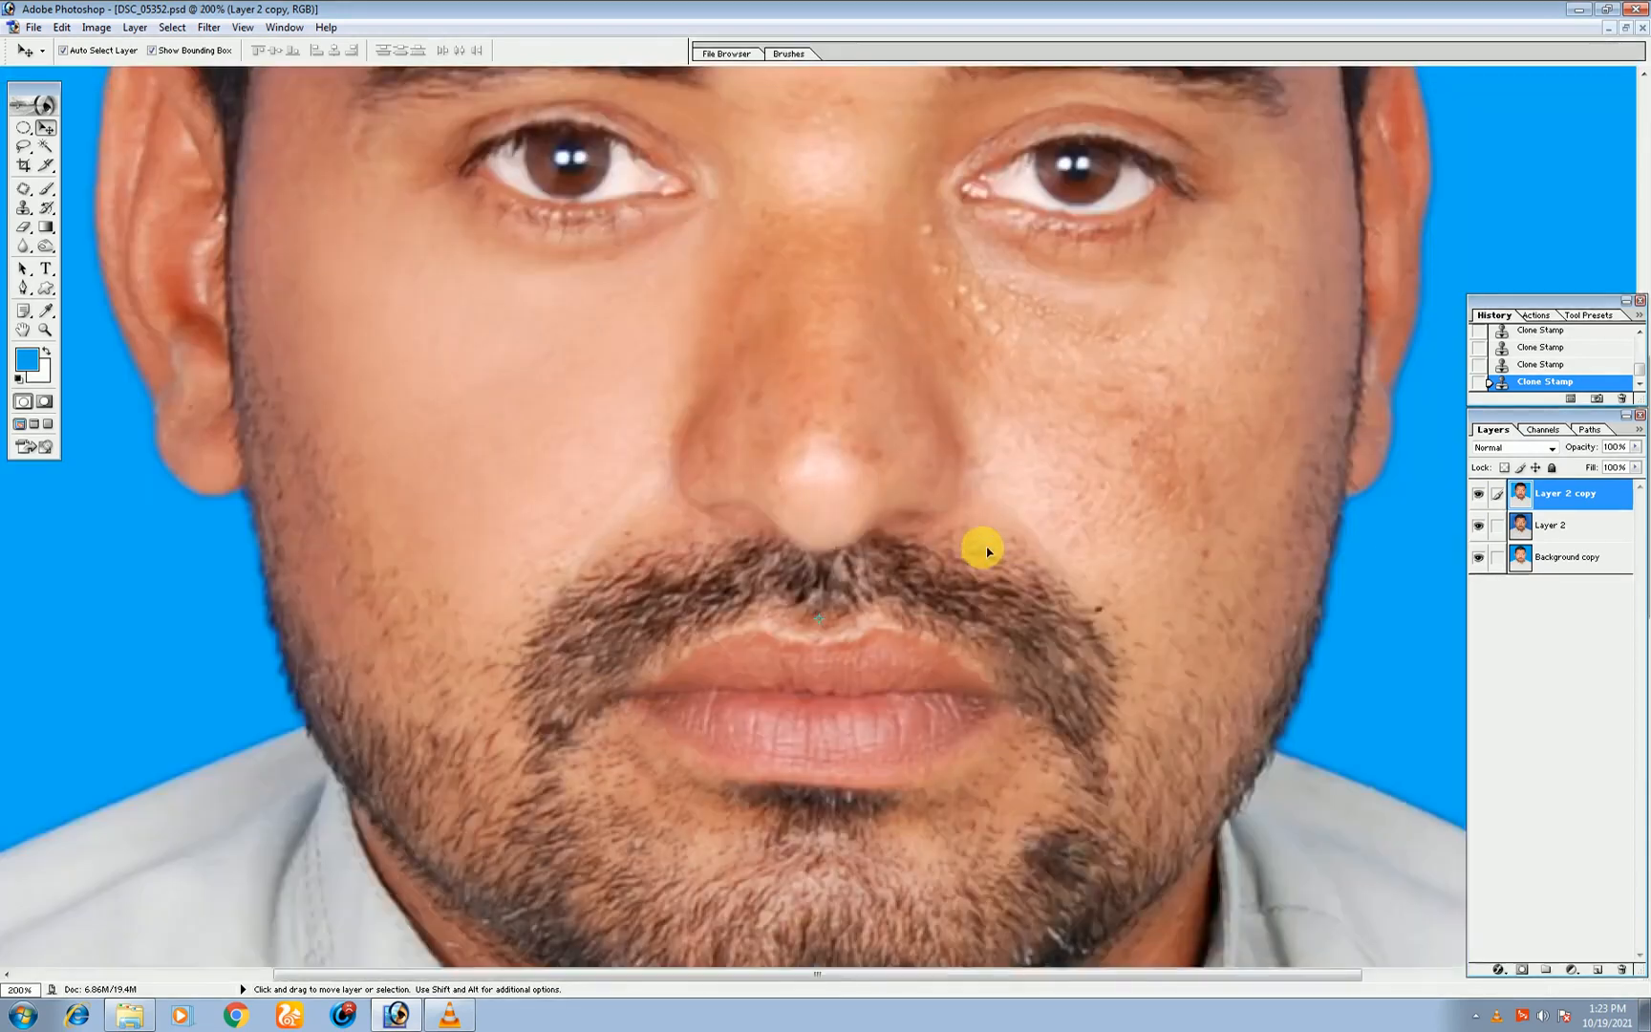
key(ctrl+minus)
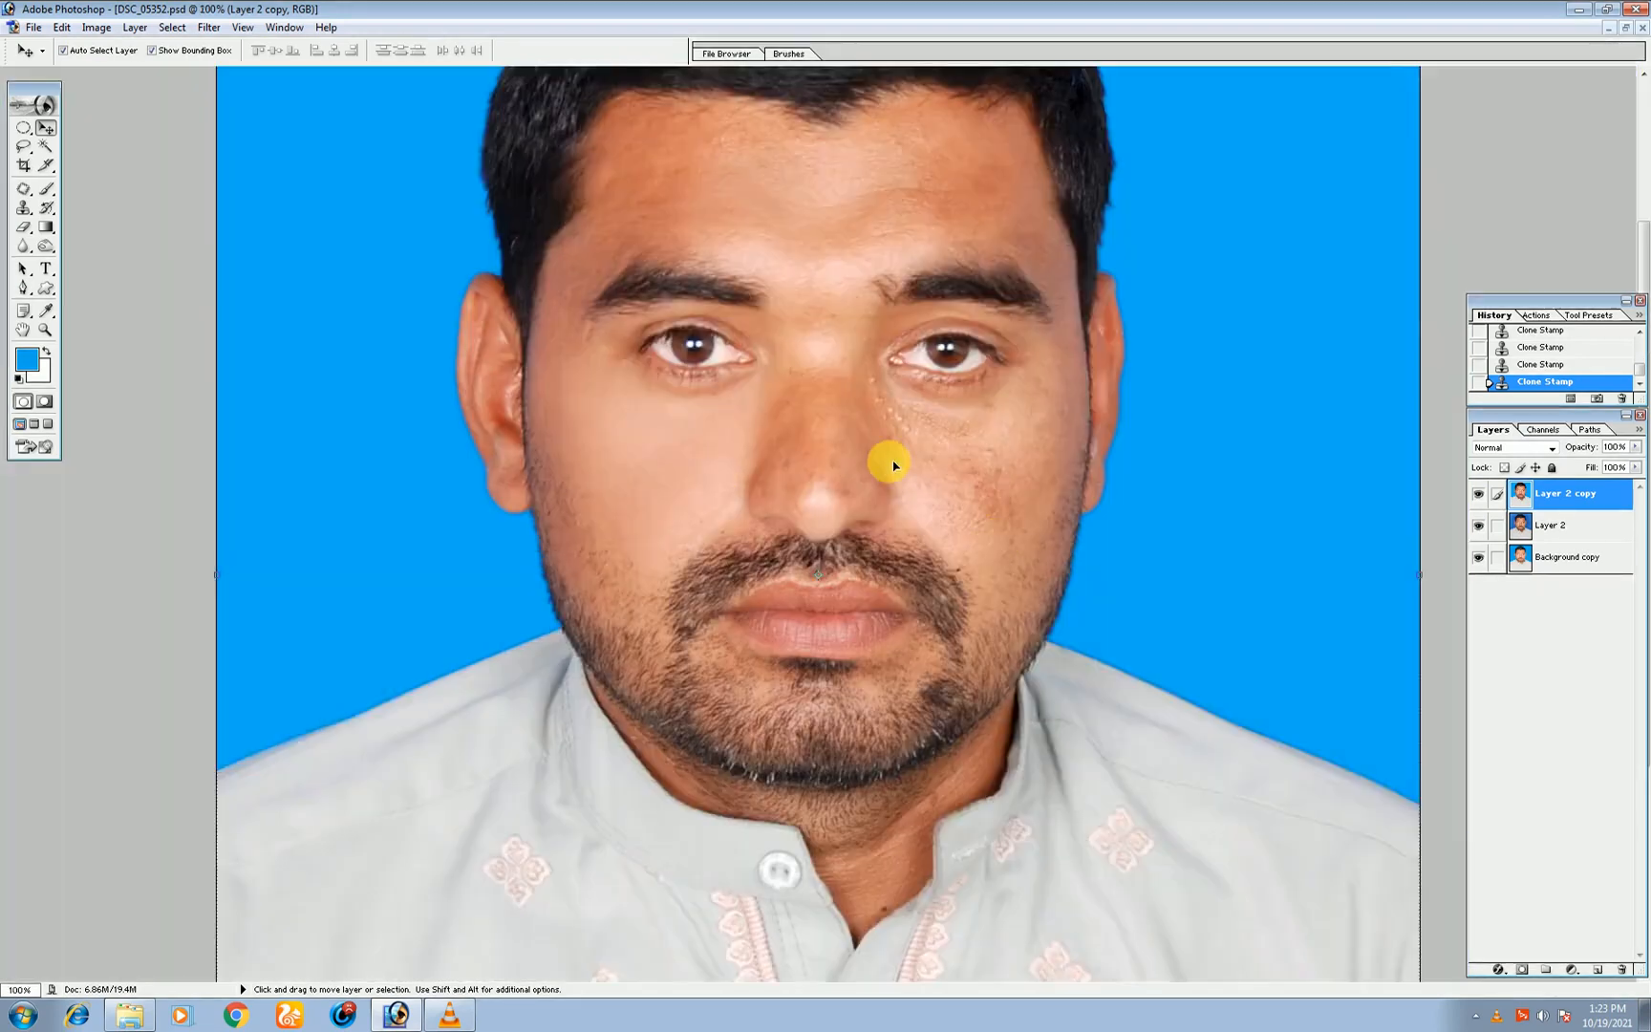
key(ctrl+plus)
key(s)
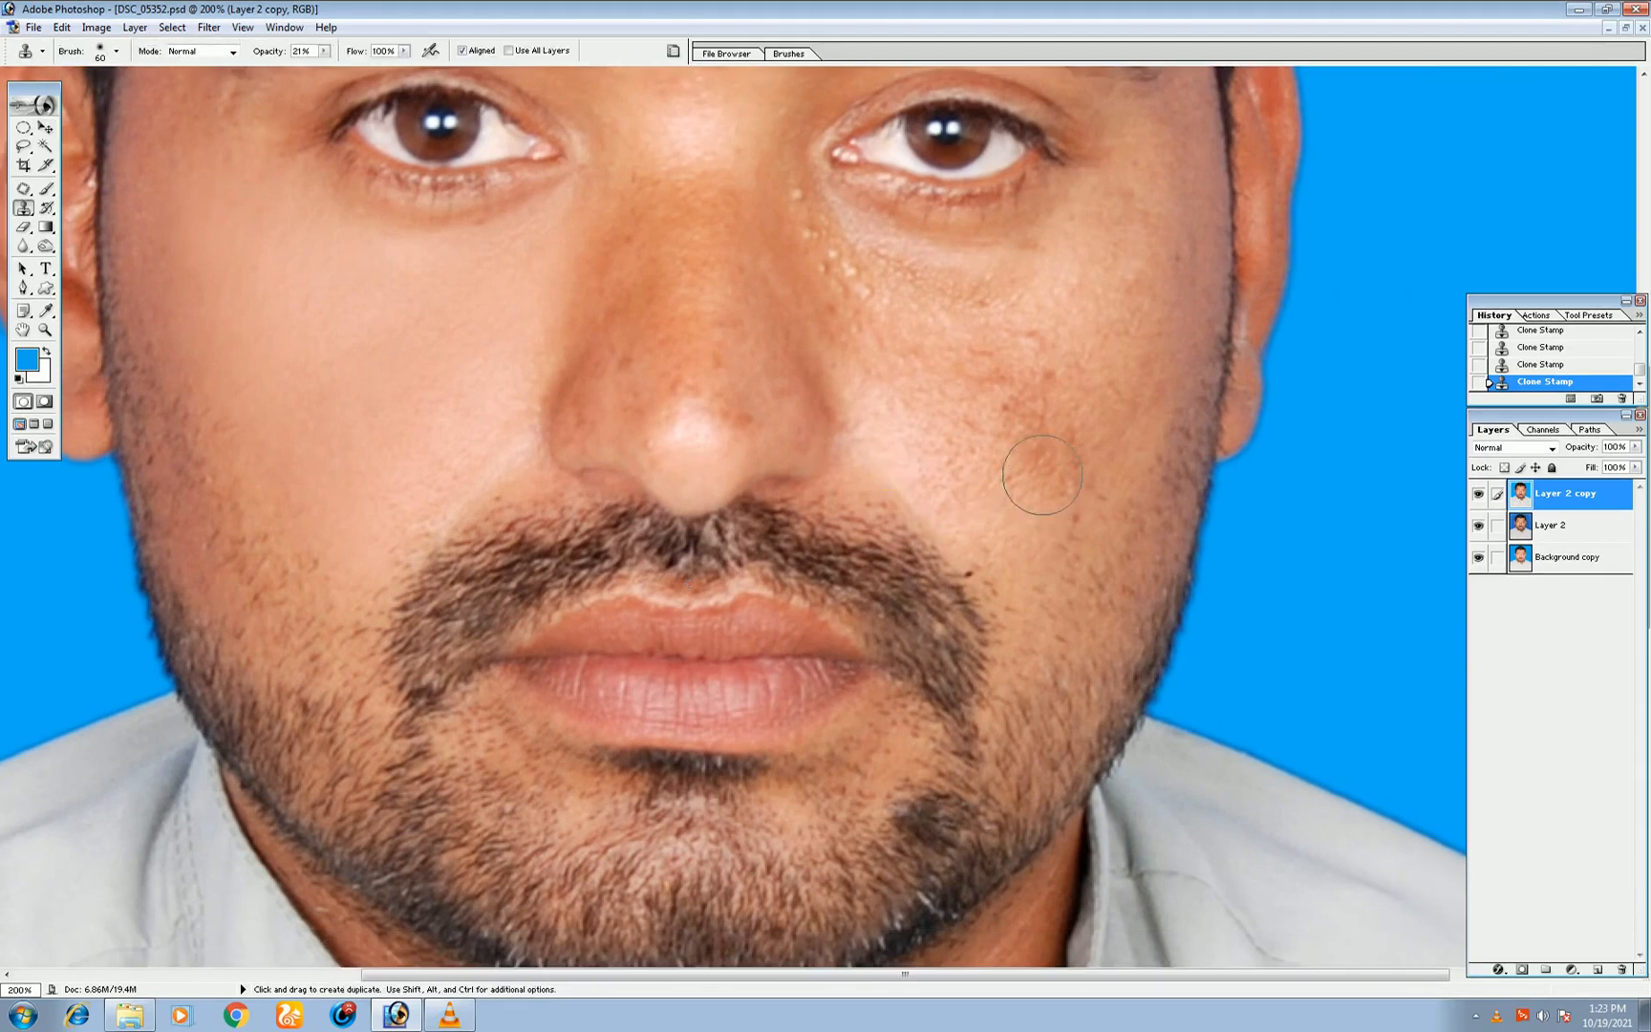
click(1018, 339)
click(1020, 284)
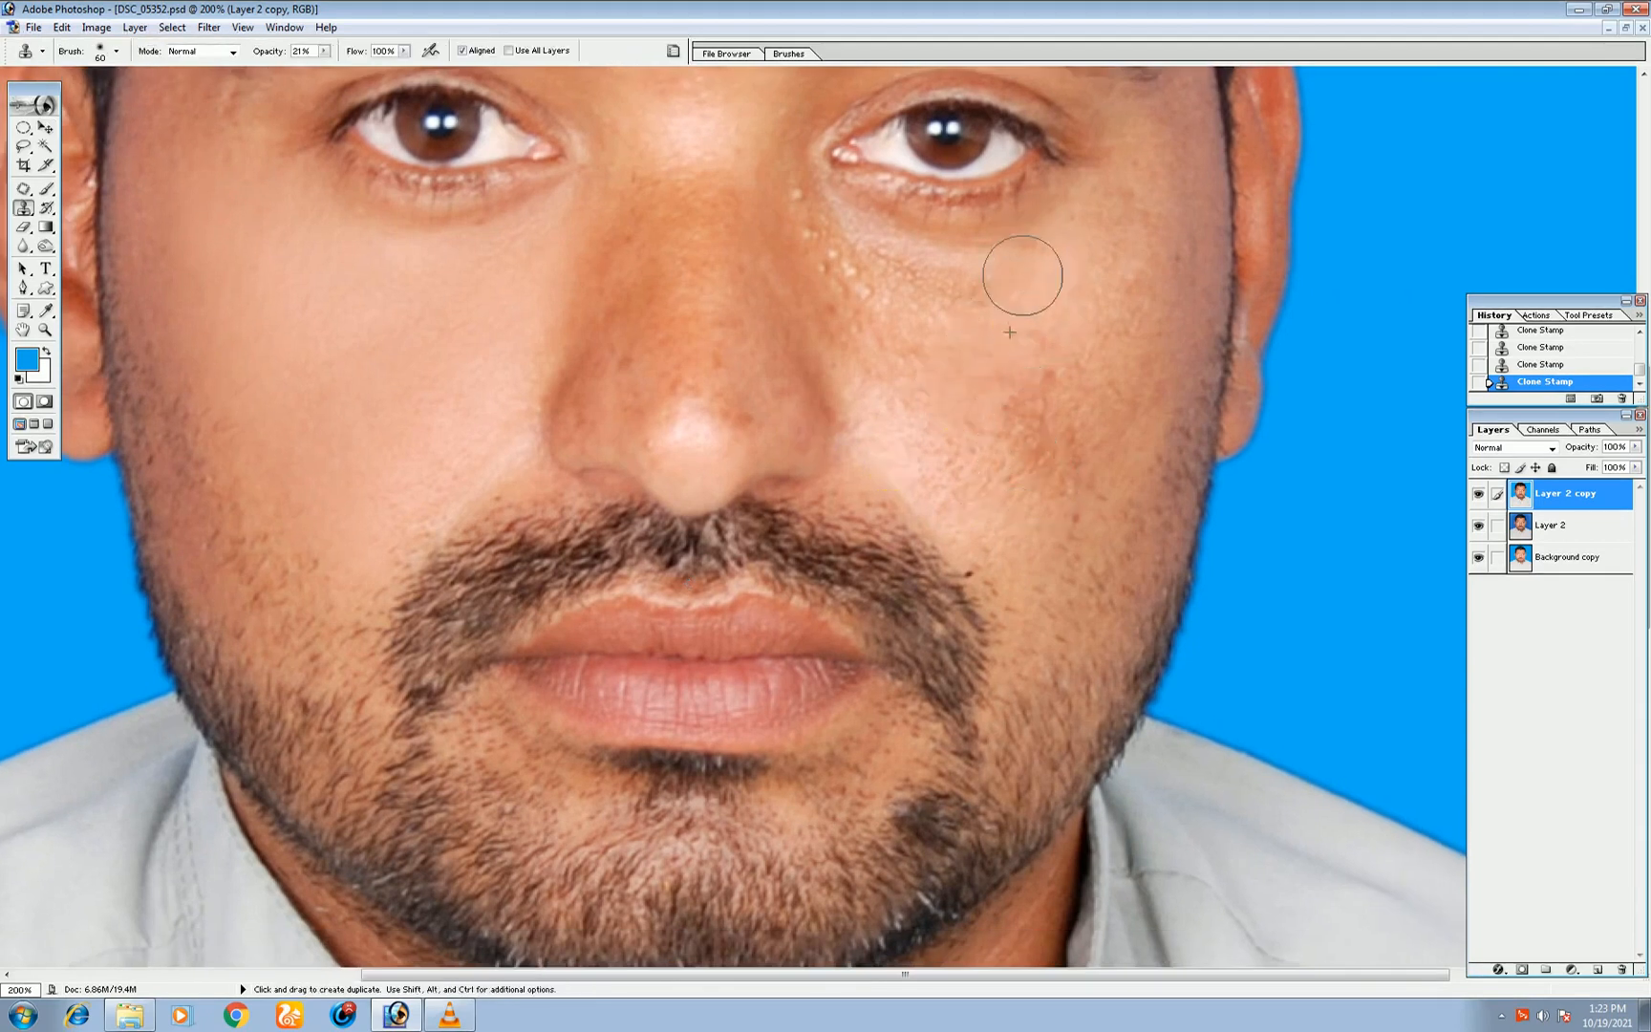
alt+click(964, 309)
click(941, 286)
alt+click(918, 347)
drag(863, 285, 850, 264)
alt+click(902, 394)
drag(879, 342, 875, 340)
click(844, 275)
Cover the dark blotches on the cheek at the image's right side with cloned skin from around them.
alt+click(996, 354)
drag(1009, 396, 1041, 357)
alt+click(1012, 457)
alt+click(1061, 369)
mouse_move(1009, 418)
mouse_down()
mouse_move(1061, 372)
mouse_move(1067, 424)
mouse_move(1014, 460)
mouse_move(1056, 314)
mouse_move(980, 431)
mouse_up()
click(1067, 409)
alt+click(1012, 459)
click(1035, 412)
alt+click(1057, 313)
alt+click(1024, 420)
click(1051, 364)
alt+click(1106, 313)
Smooth the strip under the eye at the image's right side with skin cloned from the cheek.
drag(1129, 265, 1109, 258)
alt+click(1044, 298)
mouse_move(1031, 256)
mouse_down()
mouse_move(874, 282)
mouse_move(888, 408)
mouse_move(849, 342)
mouse_move(839, 277)
mouse_move(828, 318)
mouse_move(826, 247)
mouse_up()
alt+click(911, 364)
alt+click(874, 374)
alt+click(1078, 450)
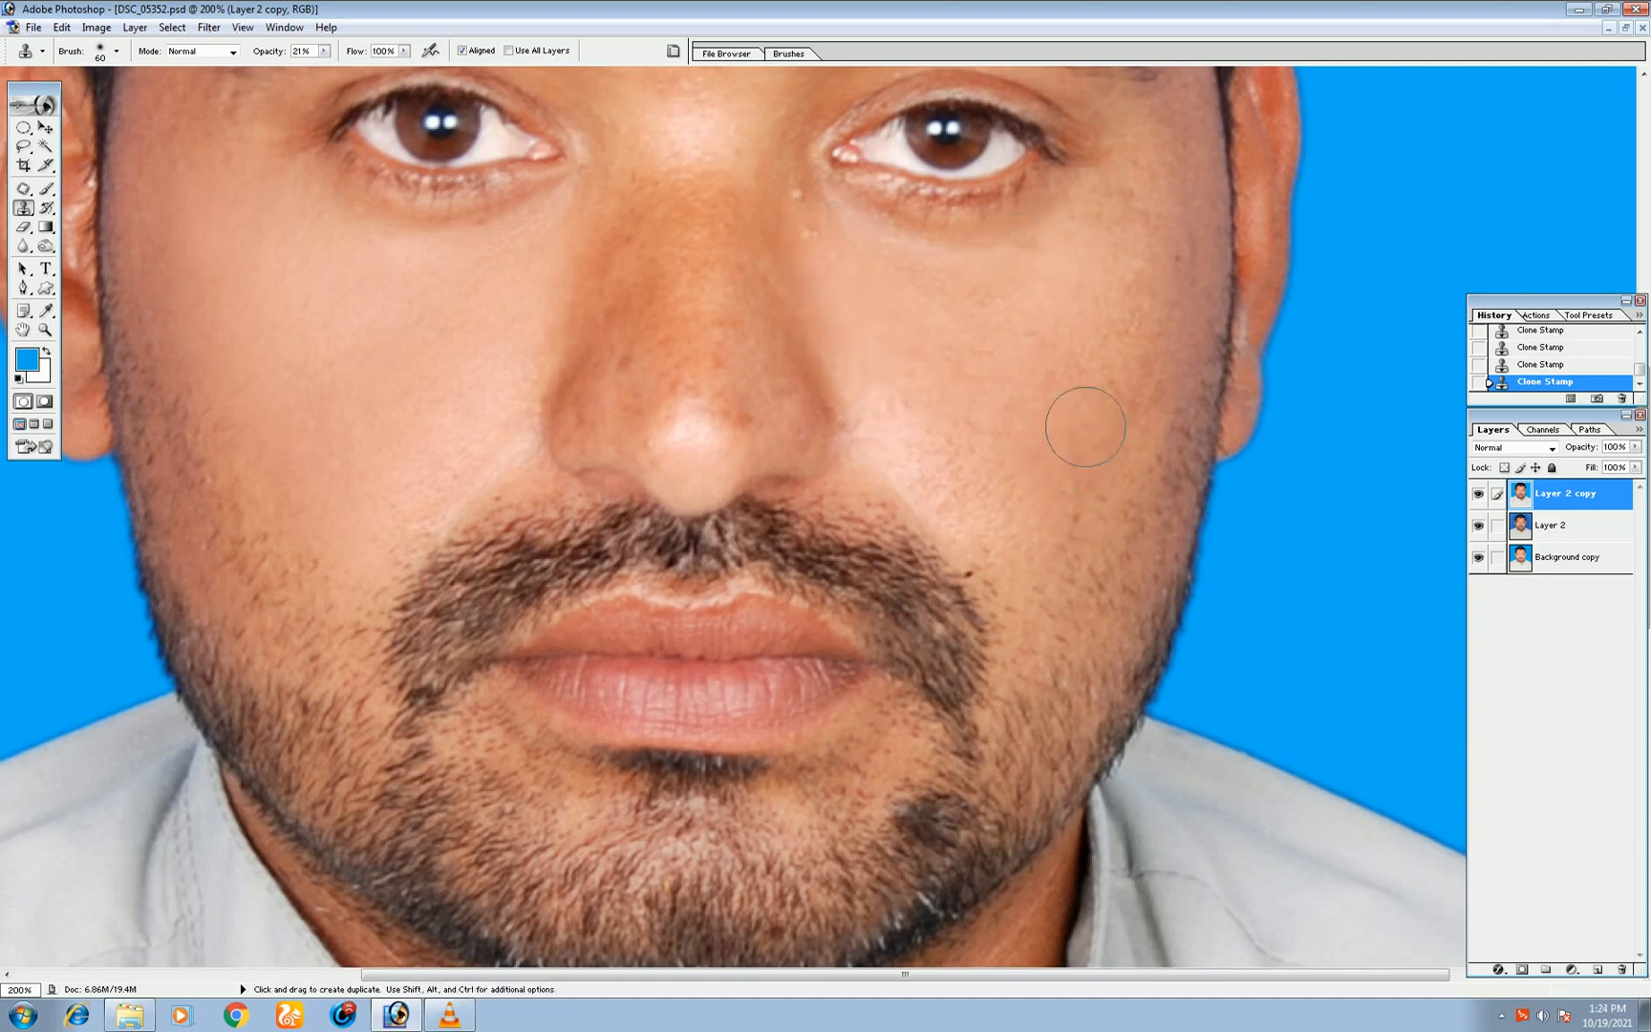
Compare the retouched face with the original by switching the visibility of Layer 2 copy off and on.
click(1479, 495)
key(ctrl+minus)
key(ctrl+minus)
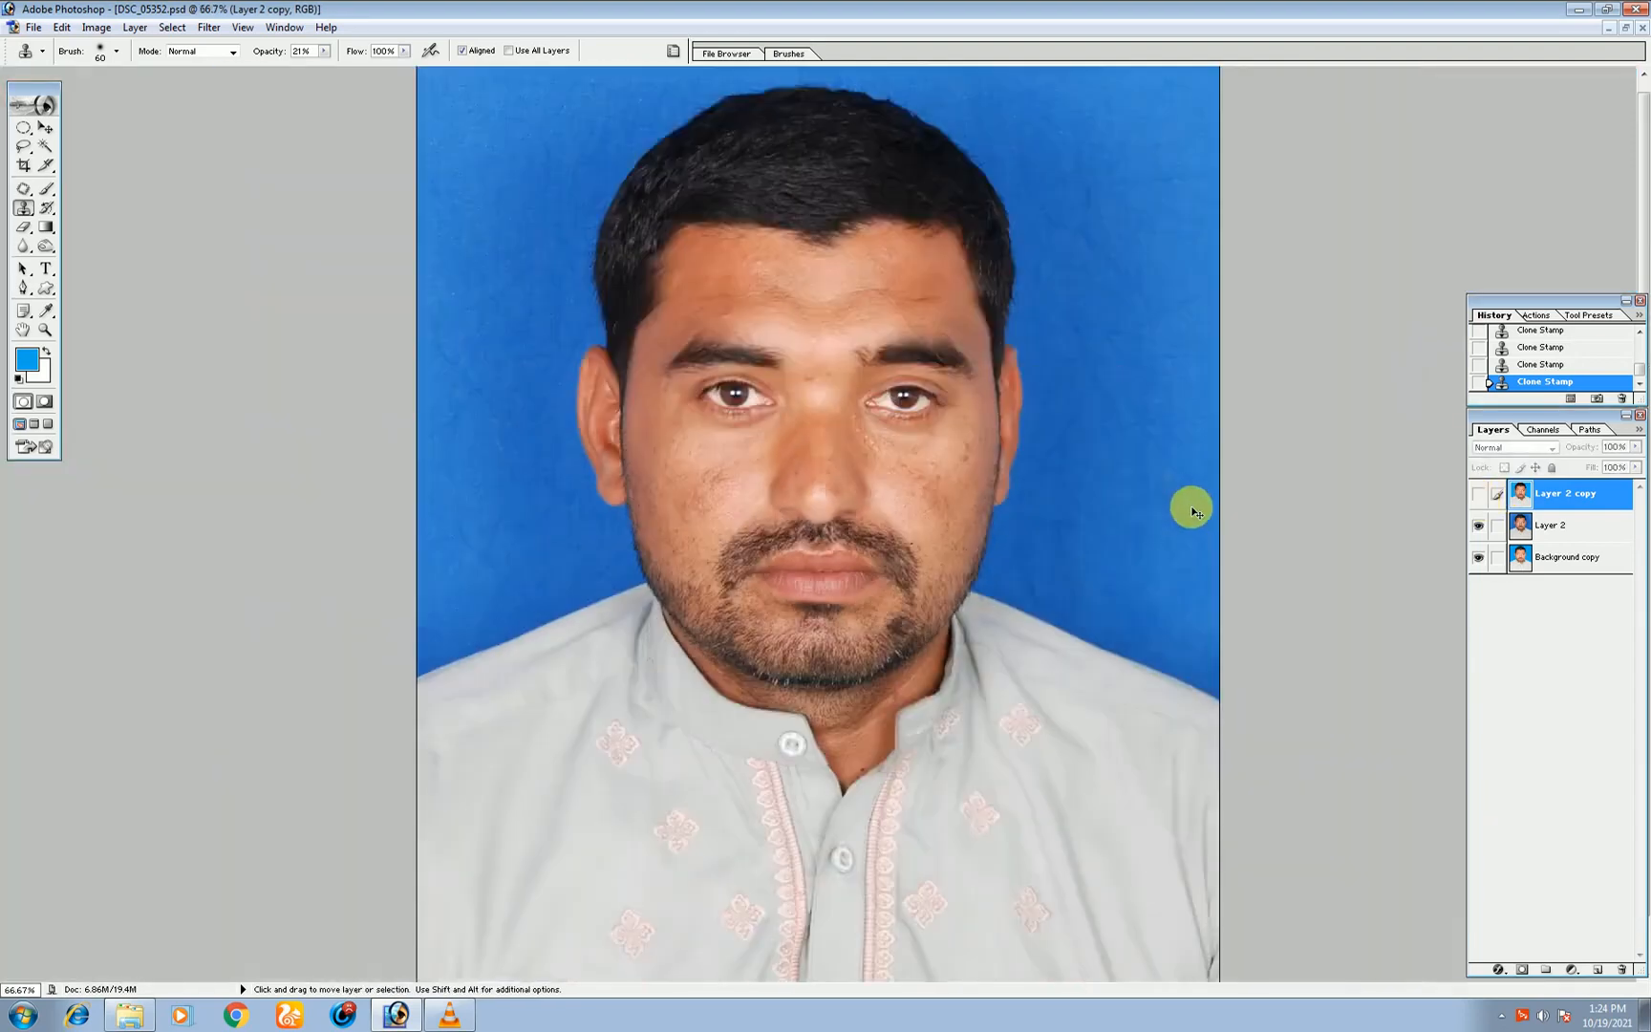
click(1480, 496)
click(1480, 495)
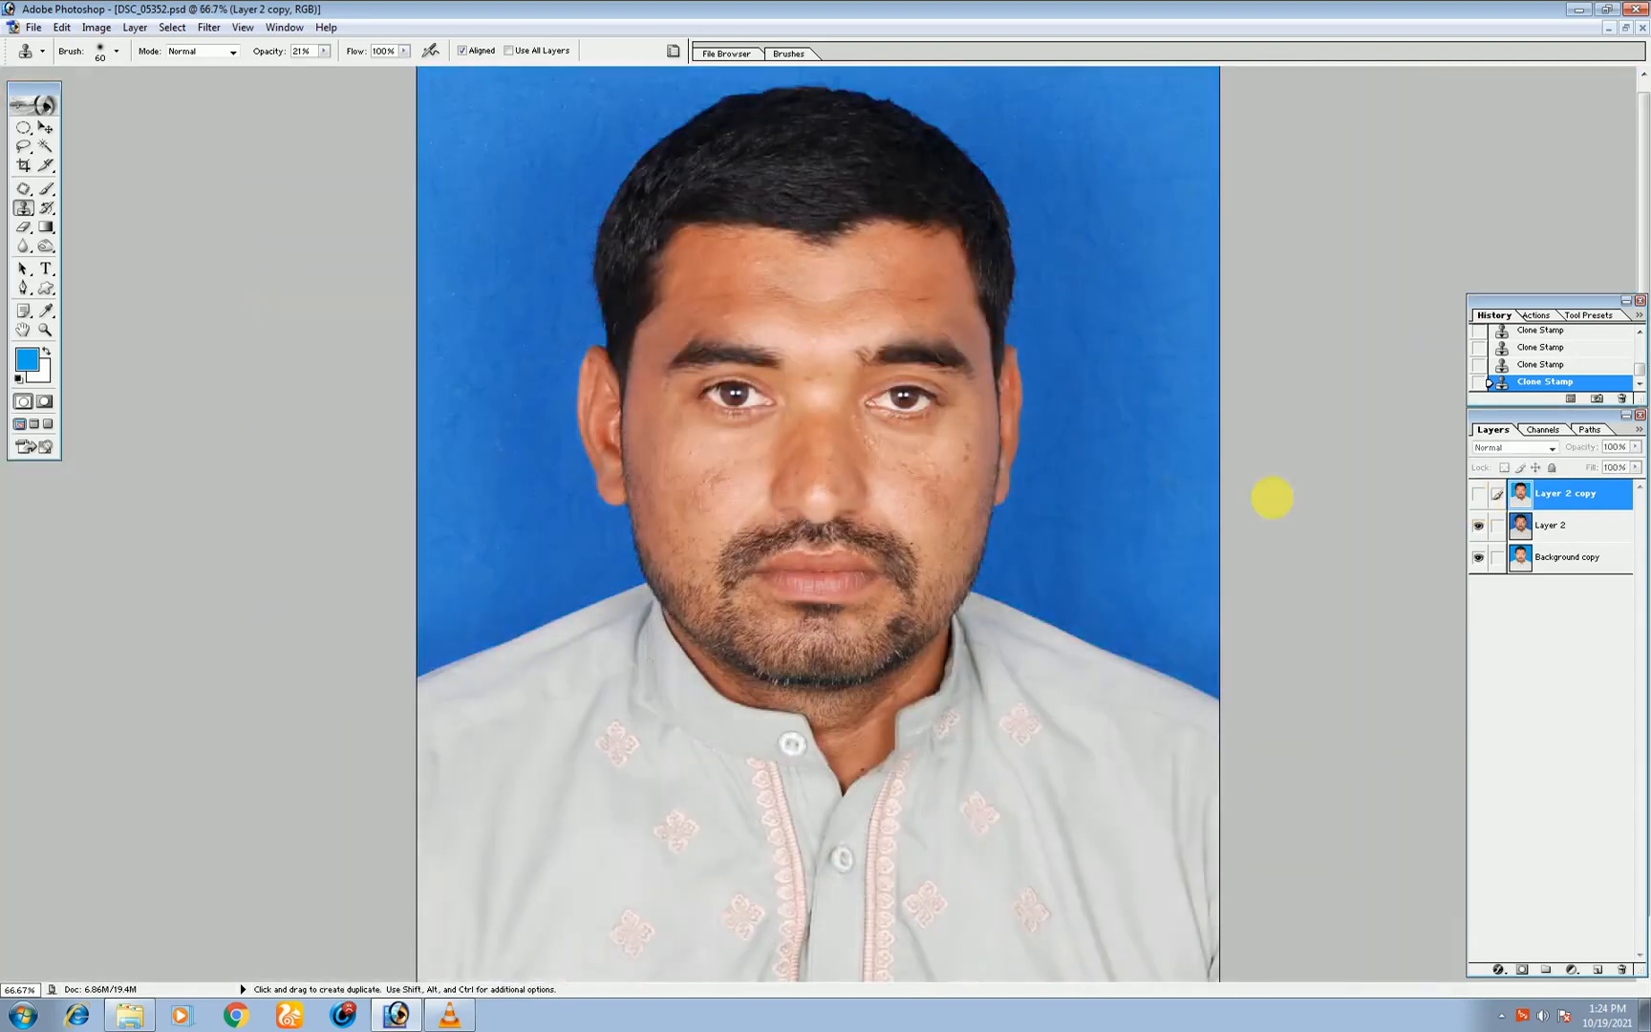
click(1478, 495)
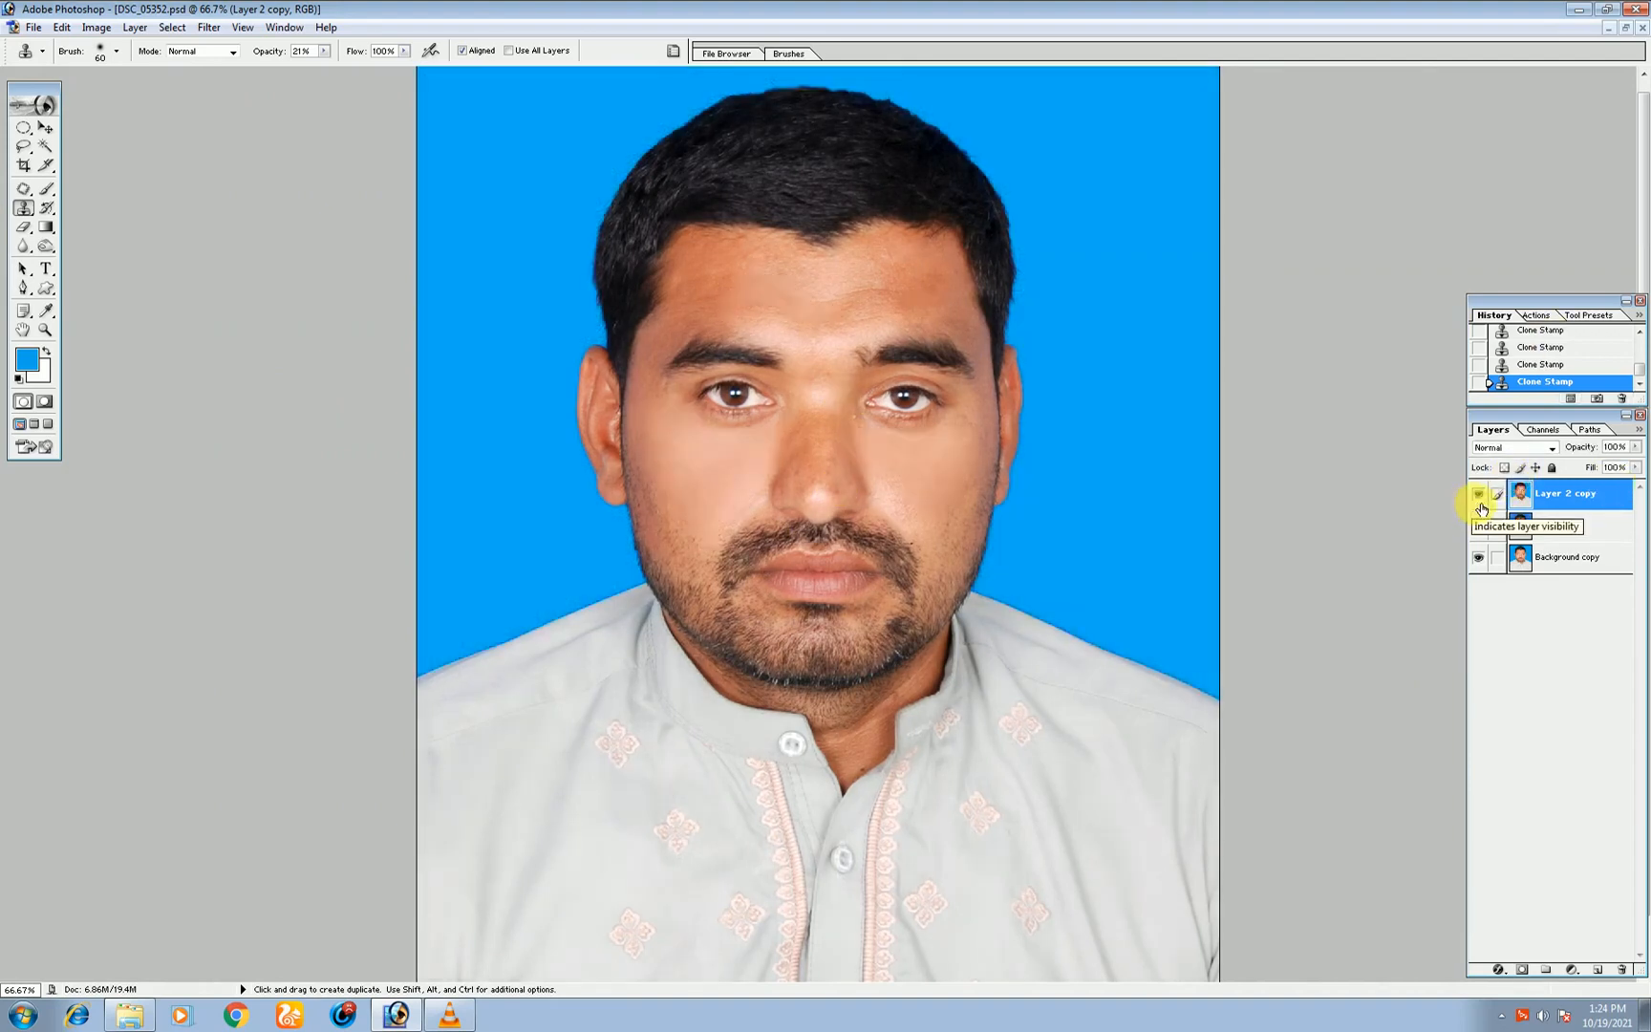
Hide Layer 2 copy and Layer 2 so that only the Background copy portrait is displayed.
click(1479, 495)
click(1479, 525)
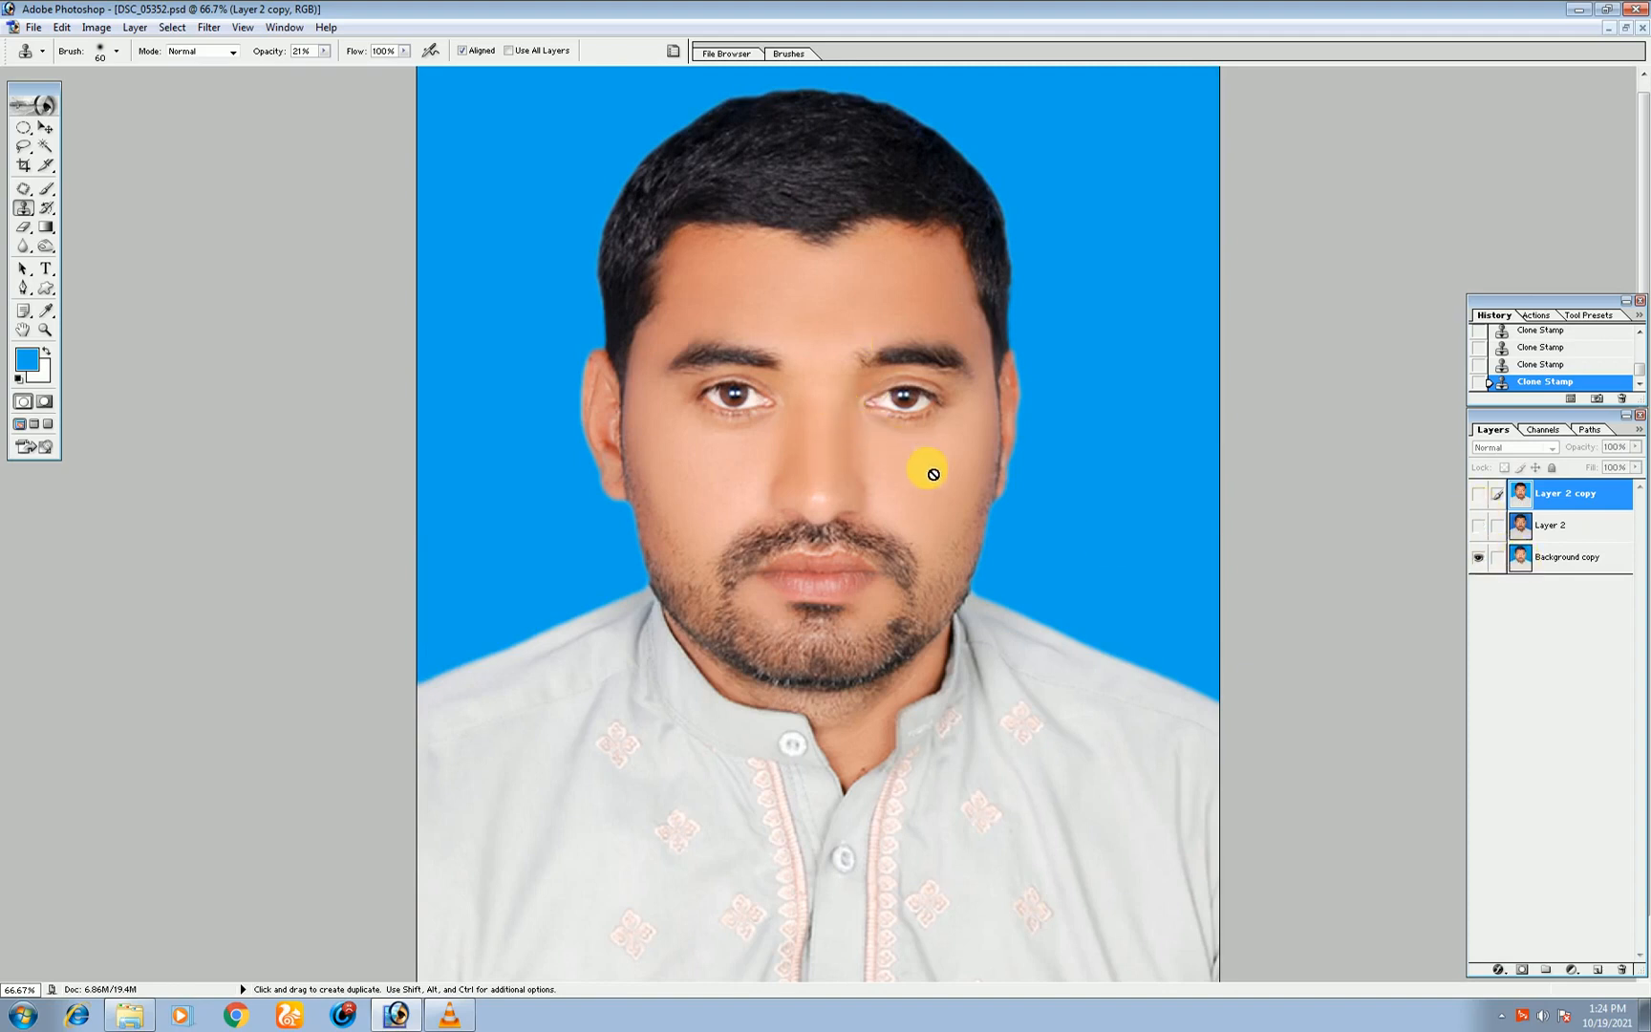
key(ctrl+minus)
key(ctrl+minus)
key(ctrl+plus)
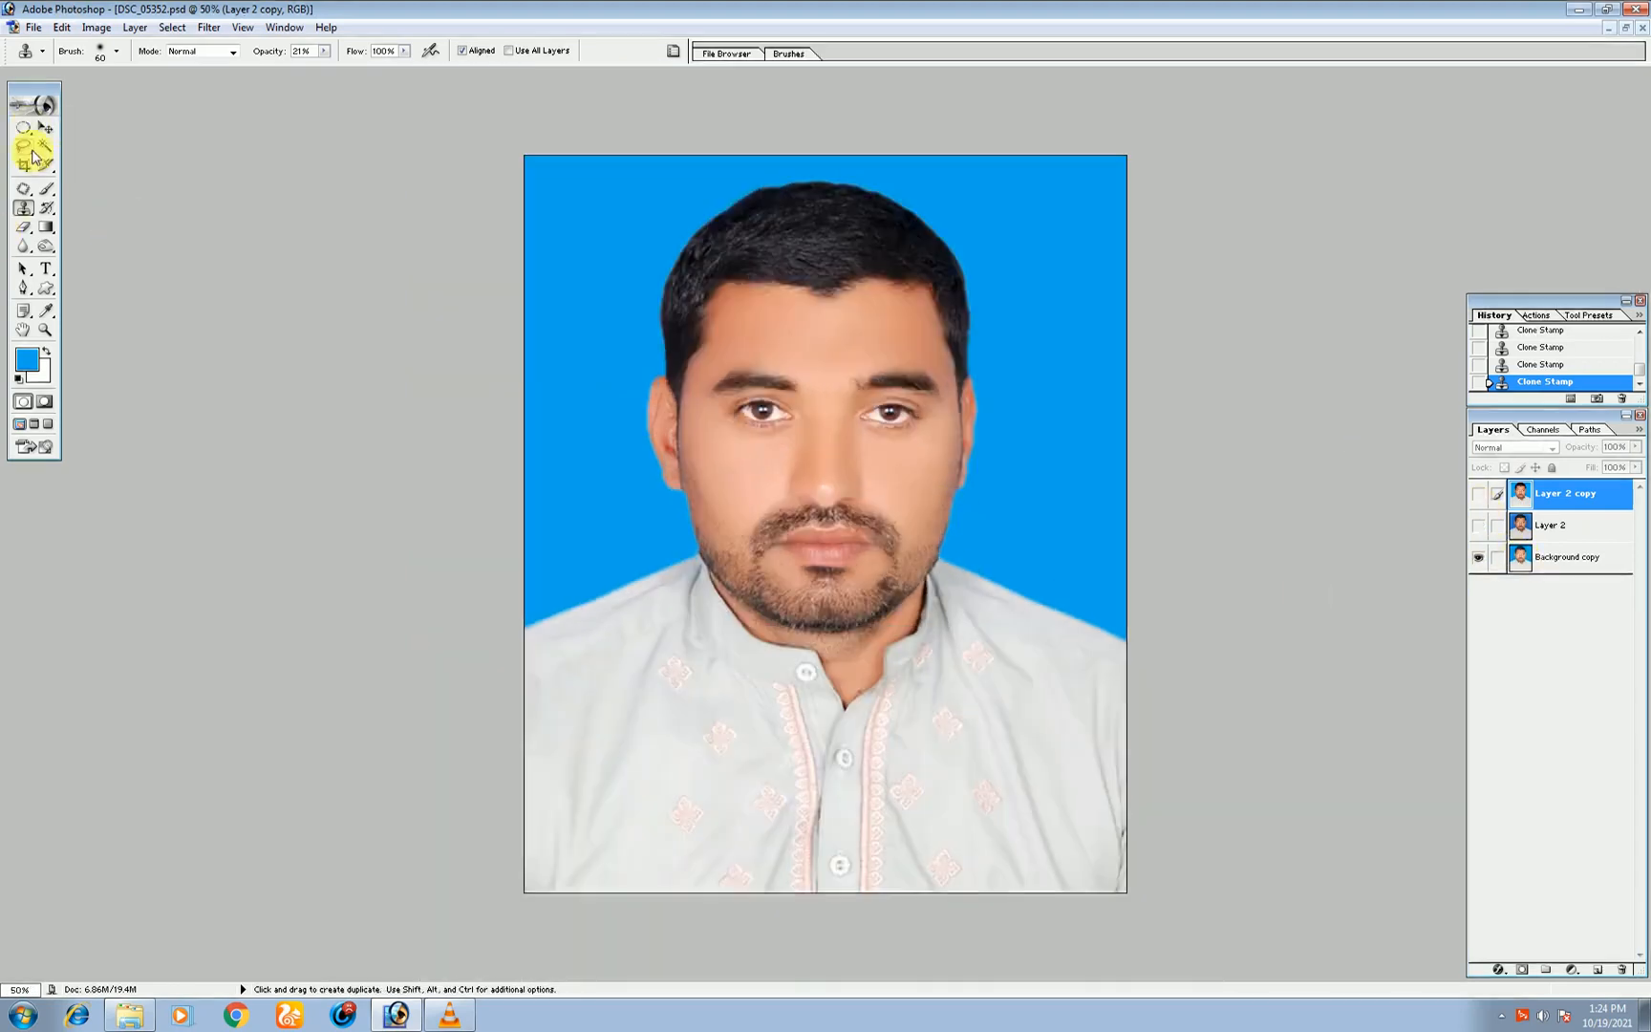
Compare the Background copy portrait with Layer 2 copy and Layer 2 by showing and hiding each layer above it.
click(1484, 494)
click(1484, 494)
click(1484, 494)
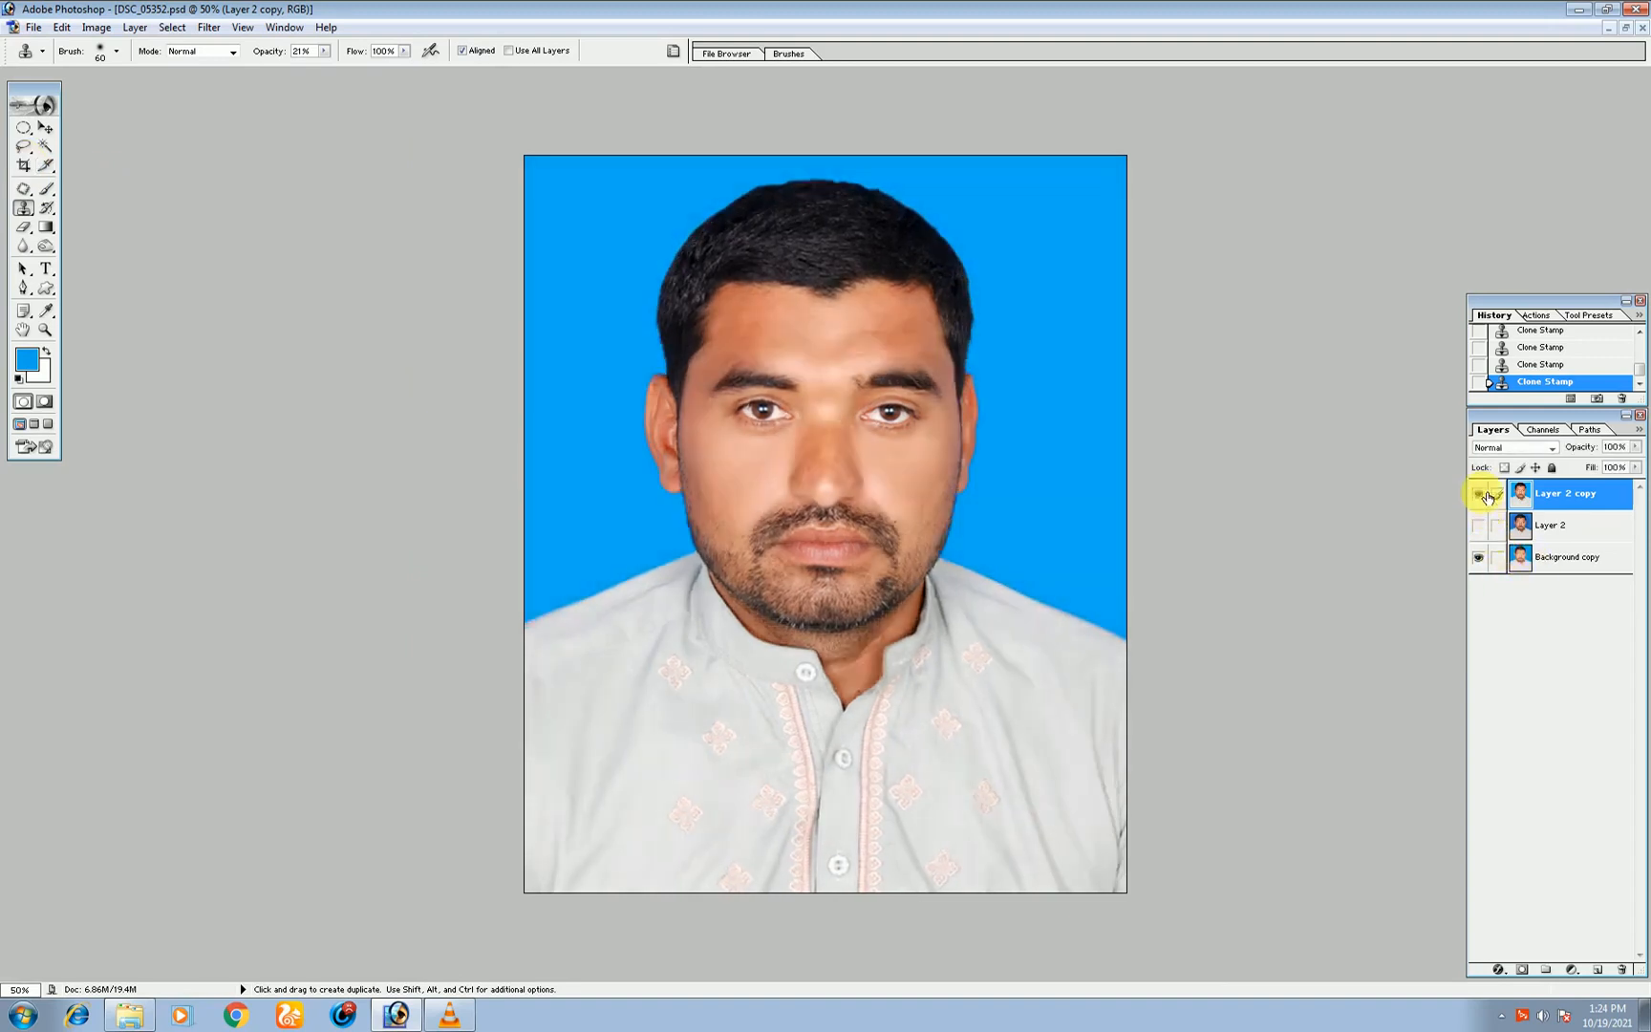
click(1485, 493)
click(1482, 527)
click(1483, 528)
click(1483, 528)
click(1483, 527)
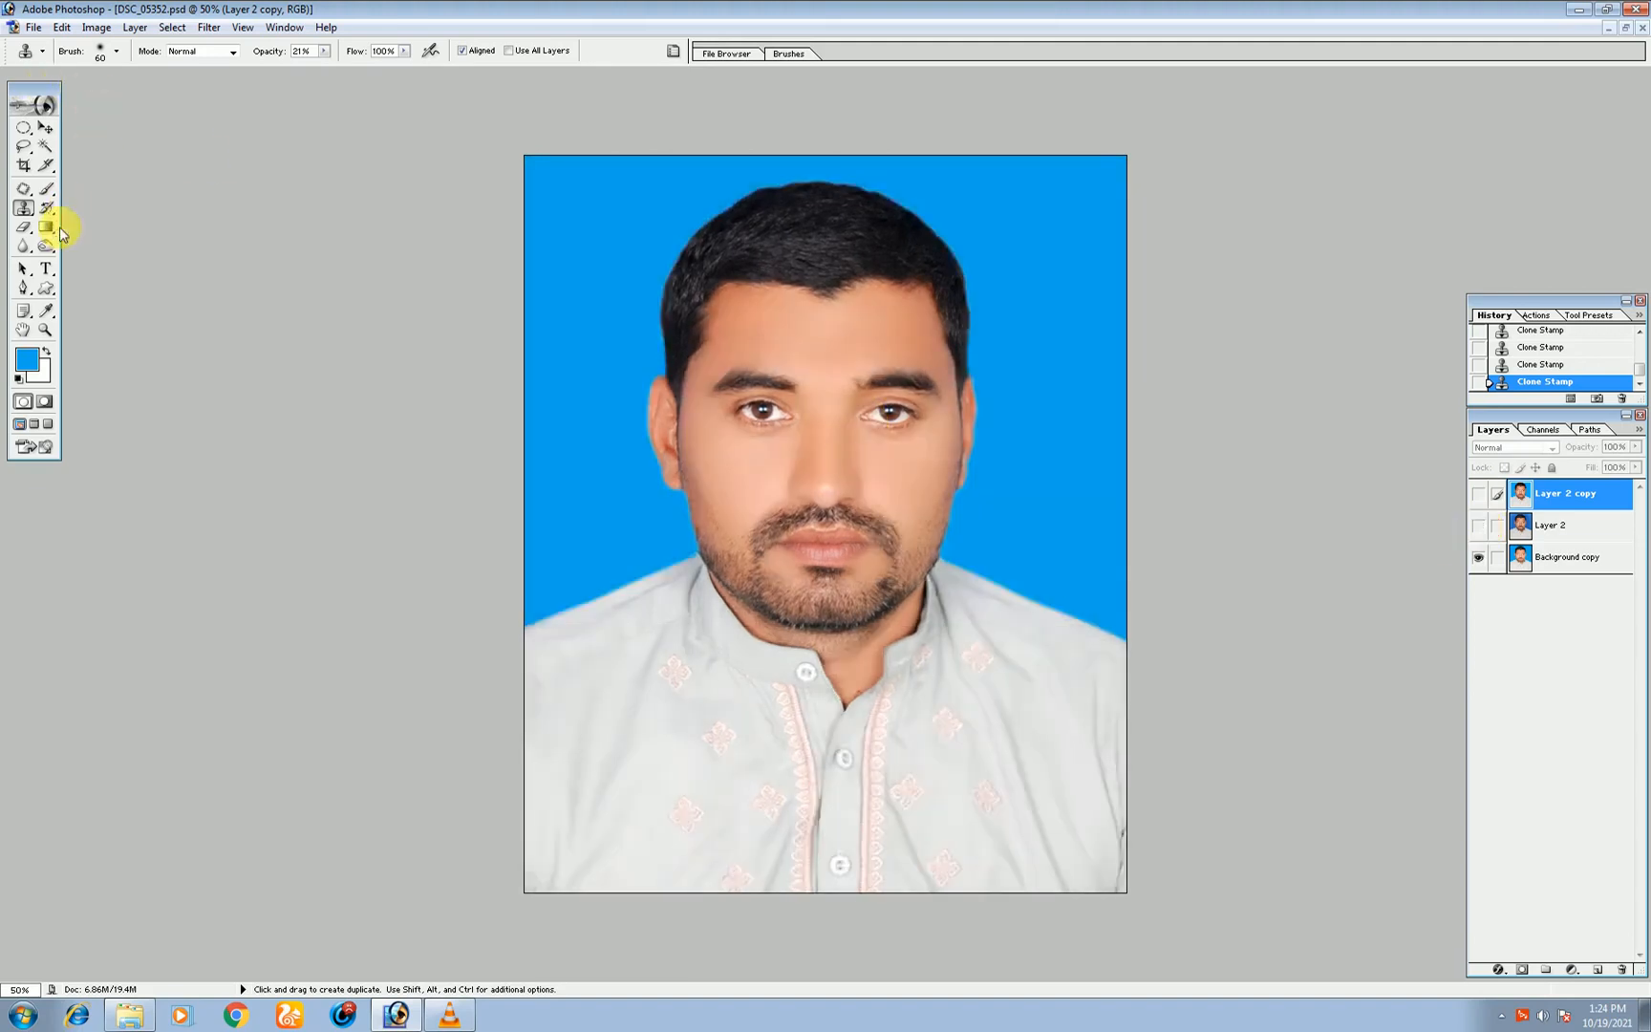
Set the Crop tool to 1.4 in wide, 1.8 in high and a resolution of 300 pixels/inch.
click(23, 167)
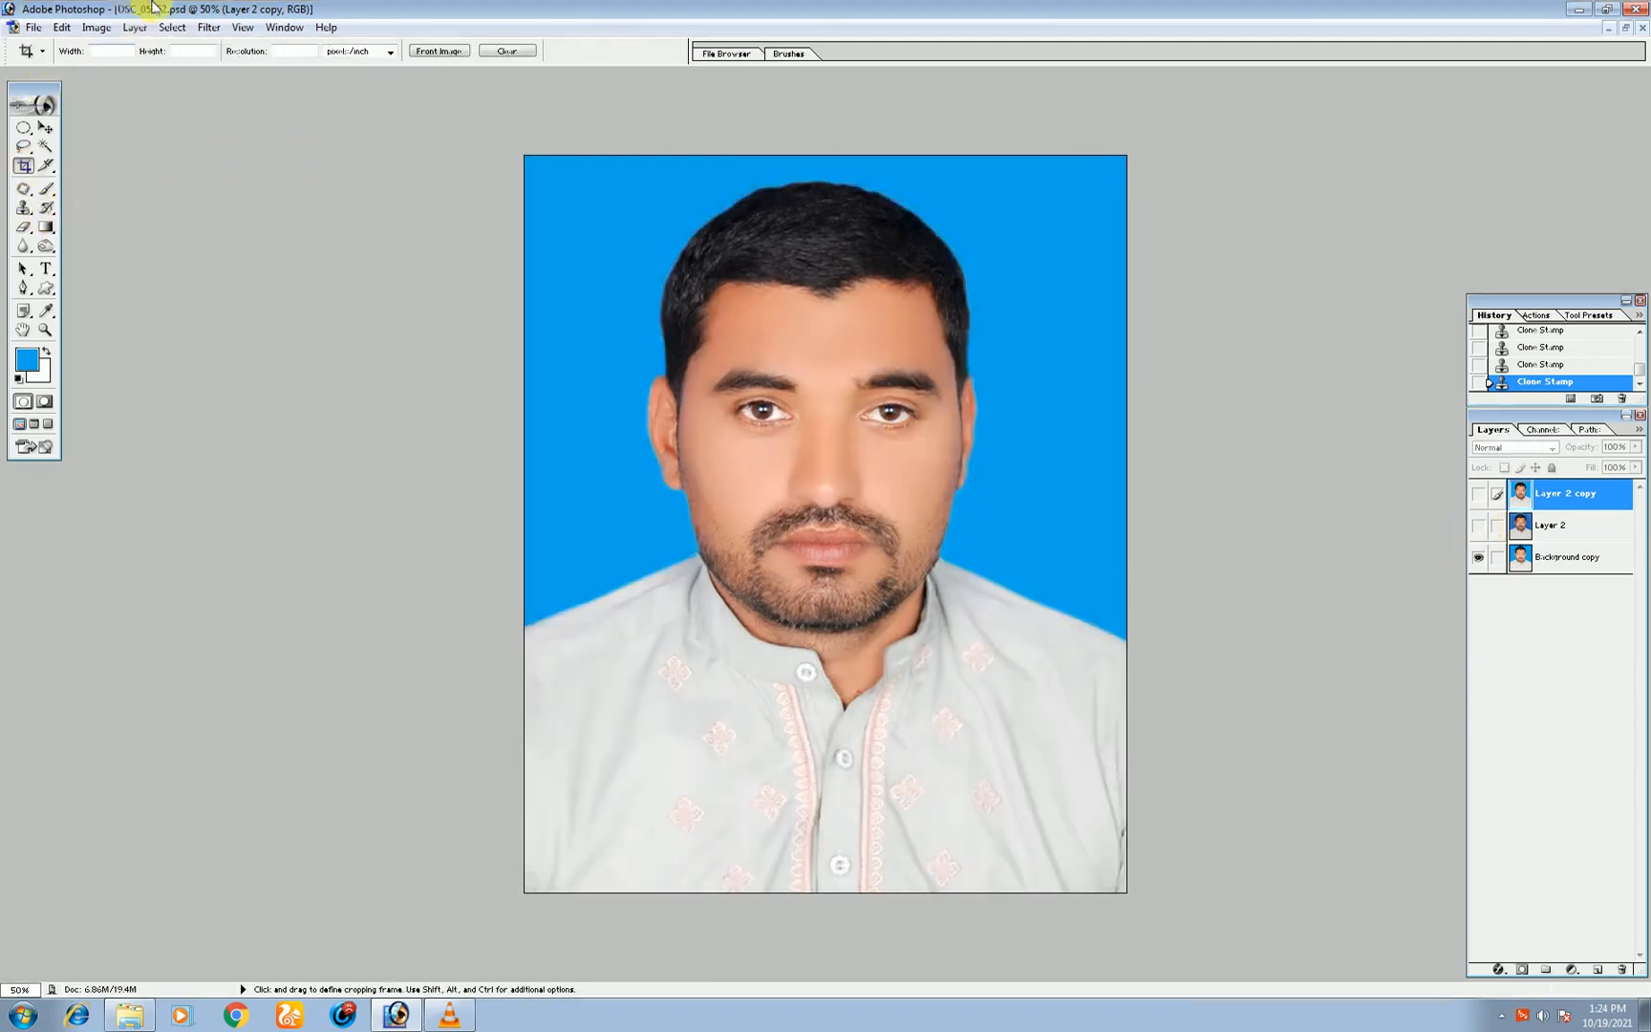
click(105, 54)
text(1.4)
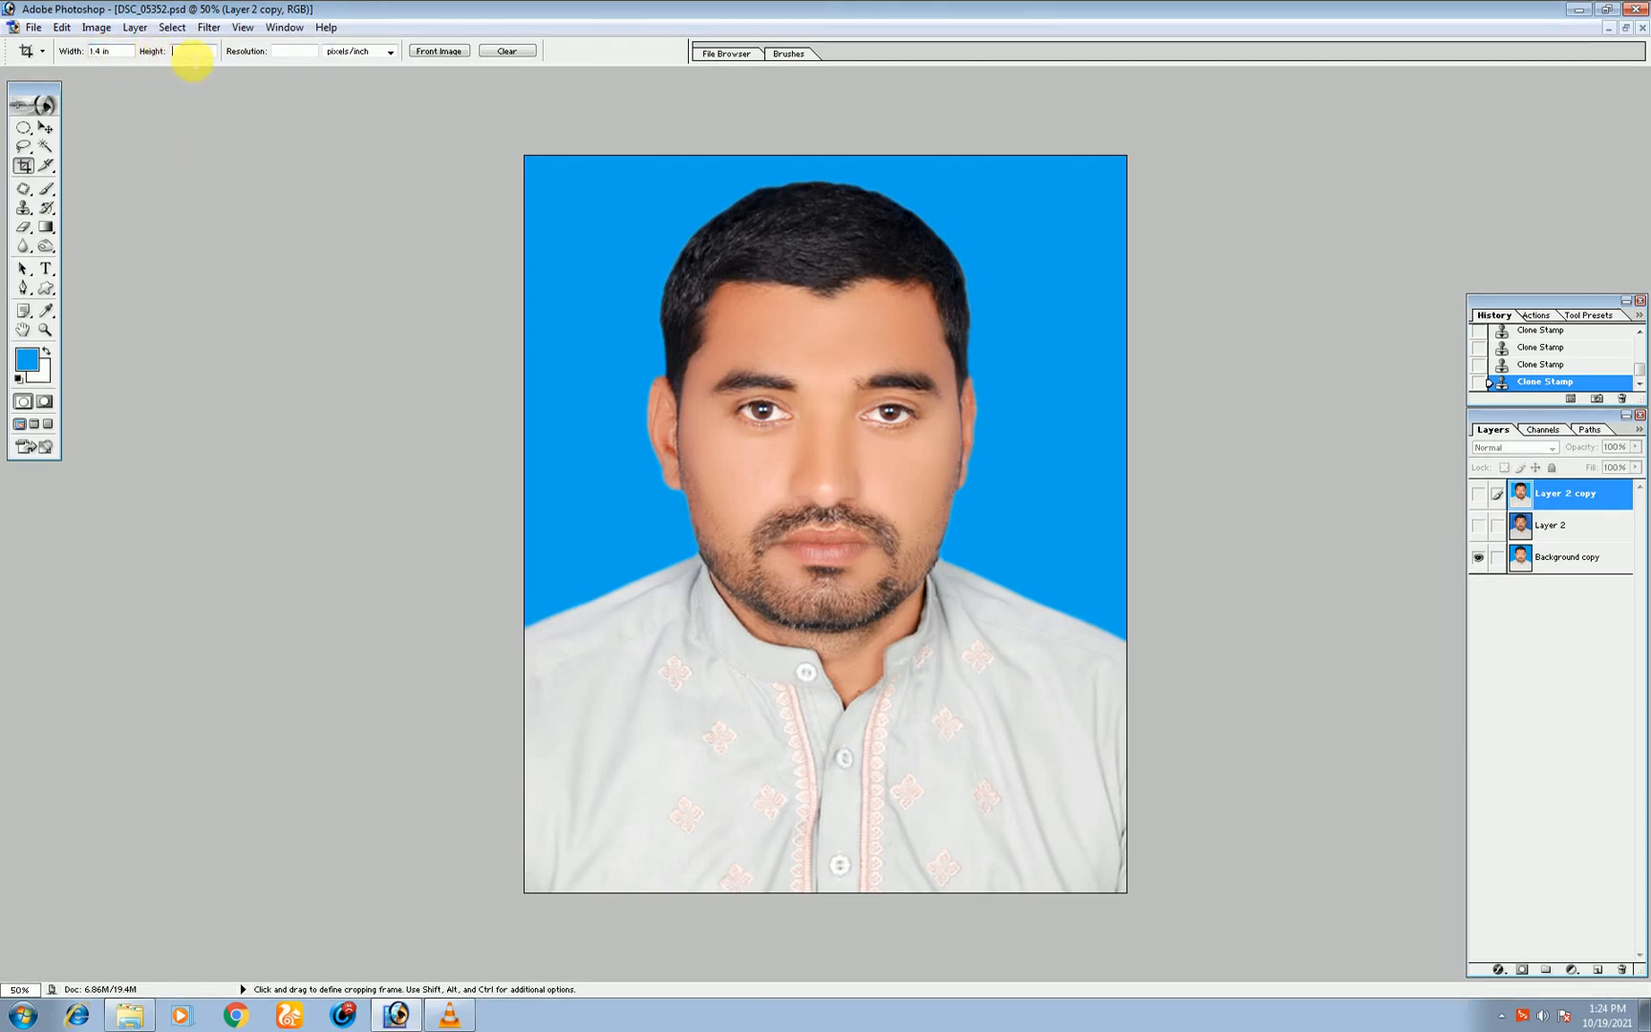
text(1.8)
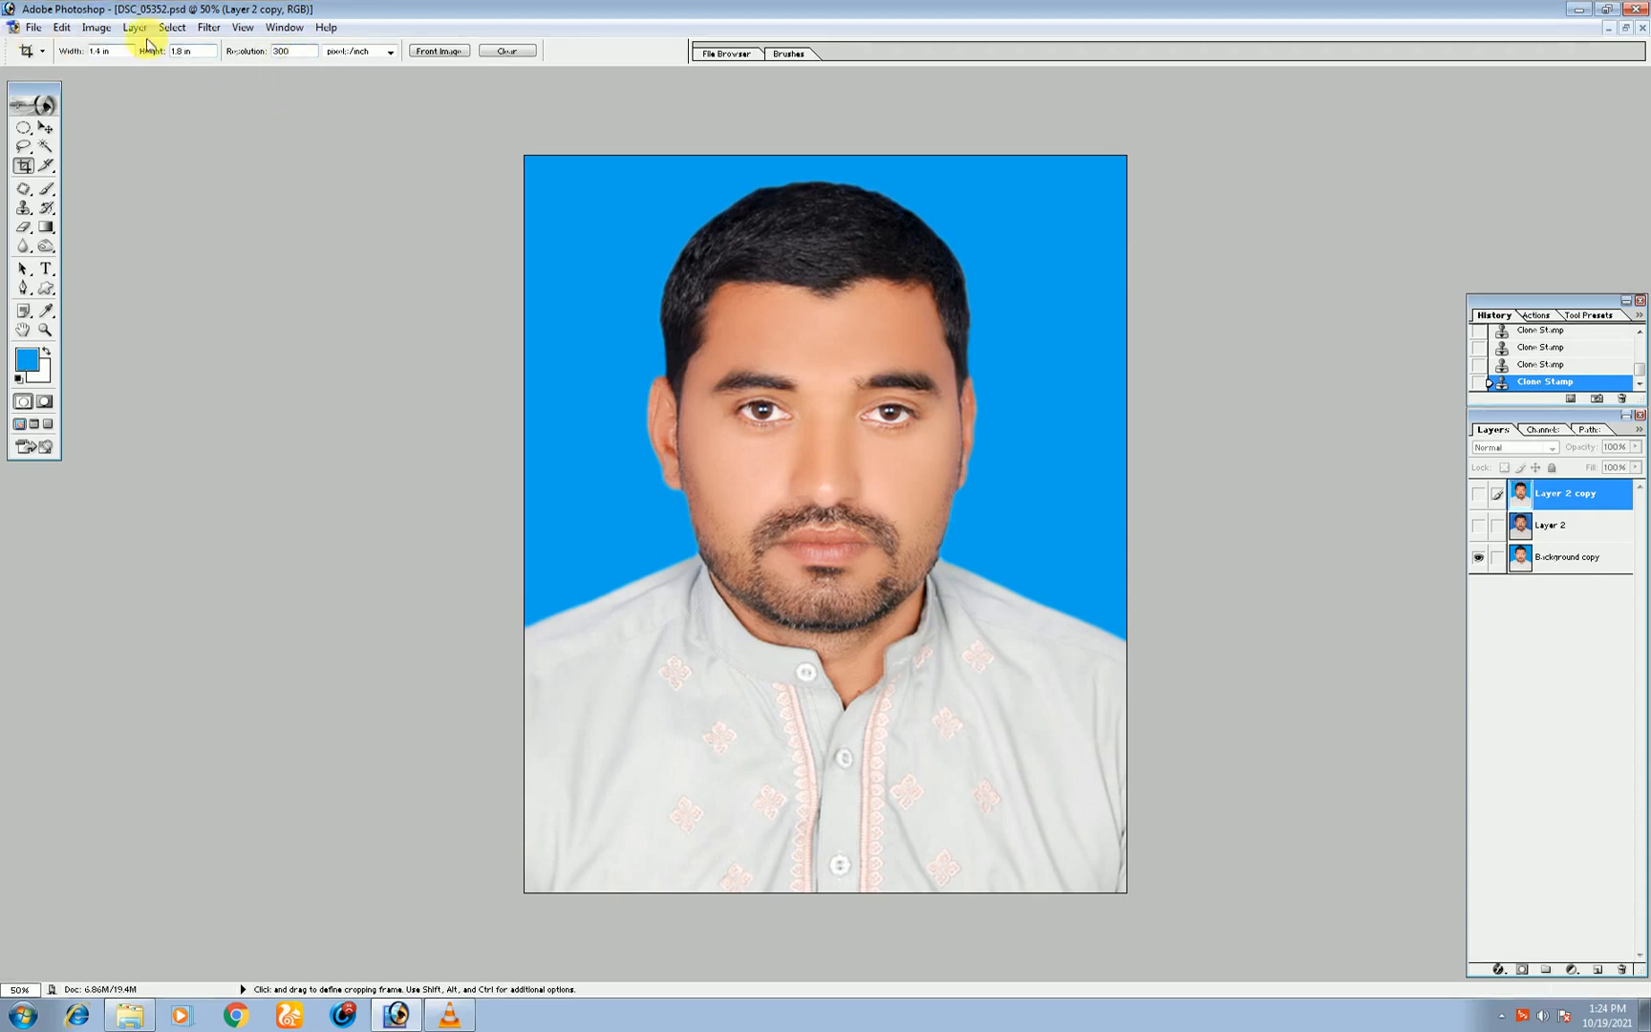
Crop the portrait at full height, centring the frame so that equal narrow strips are cut off both sides.
drag(535, 170, 1099, 938)
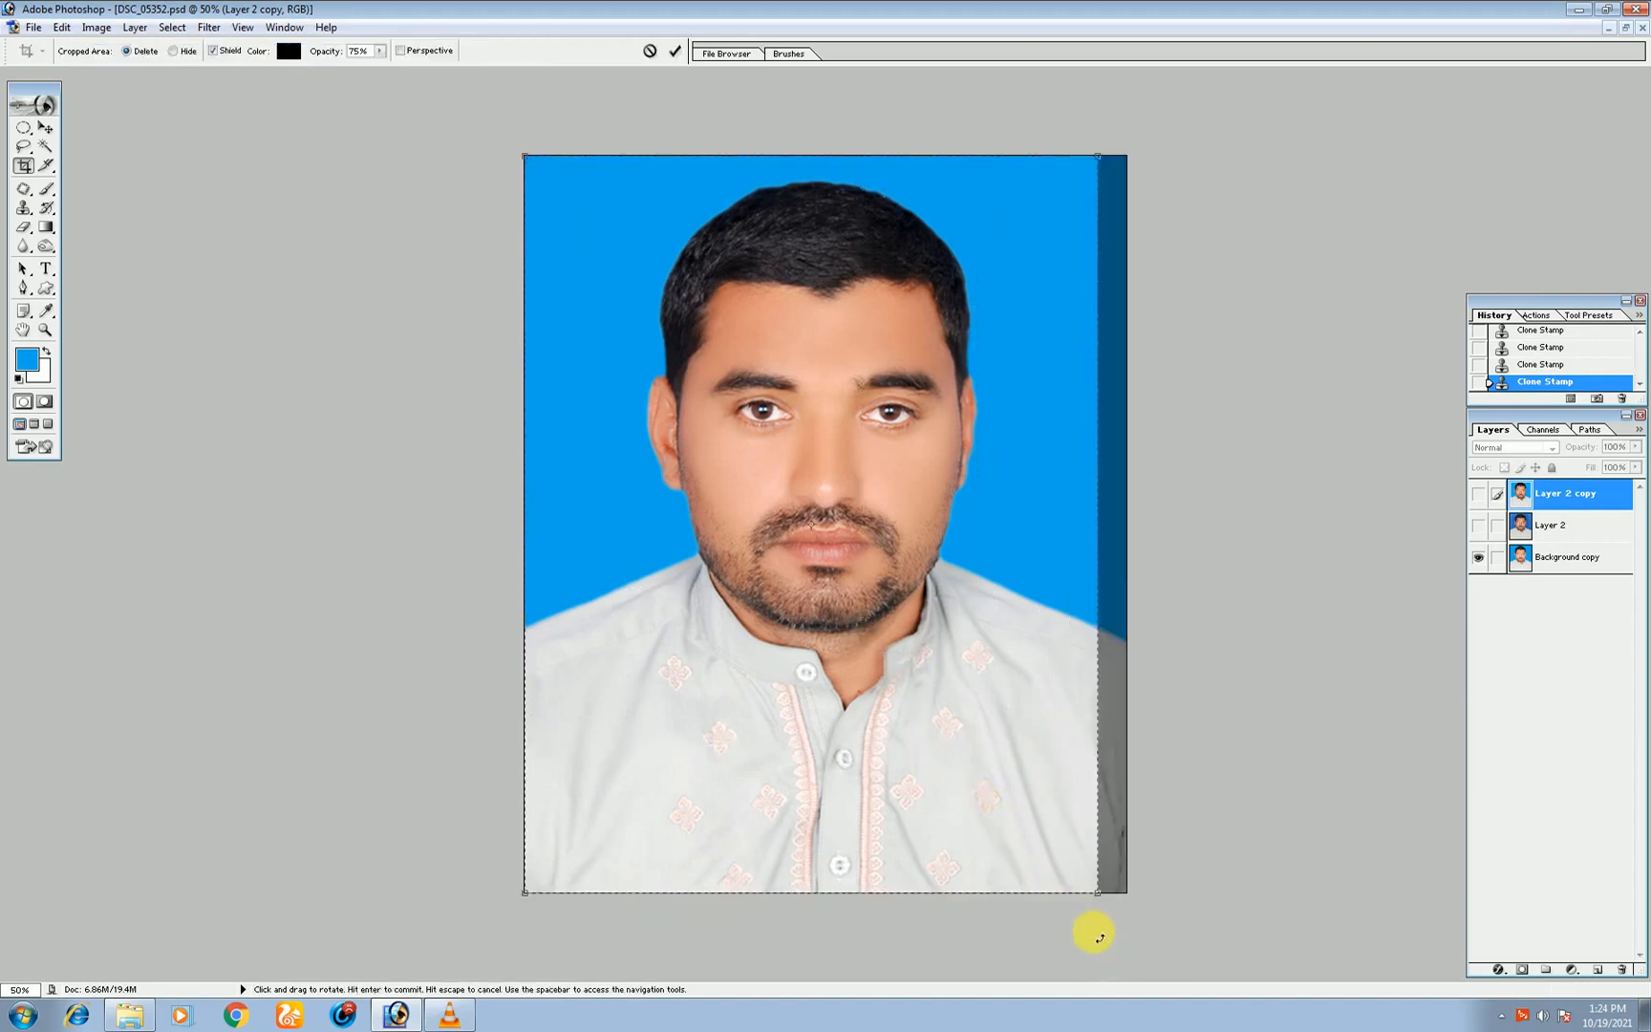
drag(984, 693, 1001, 725)
key(Right)
key(Right)
key(Right)
key(Right)
key(Right)
key(Right)
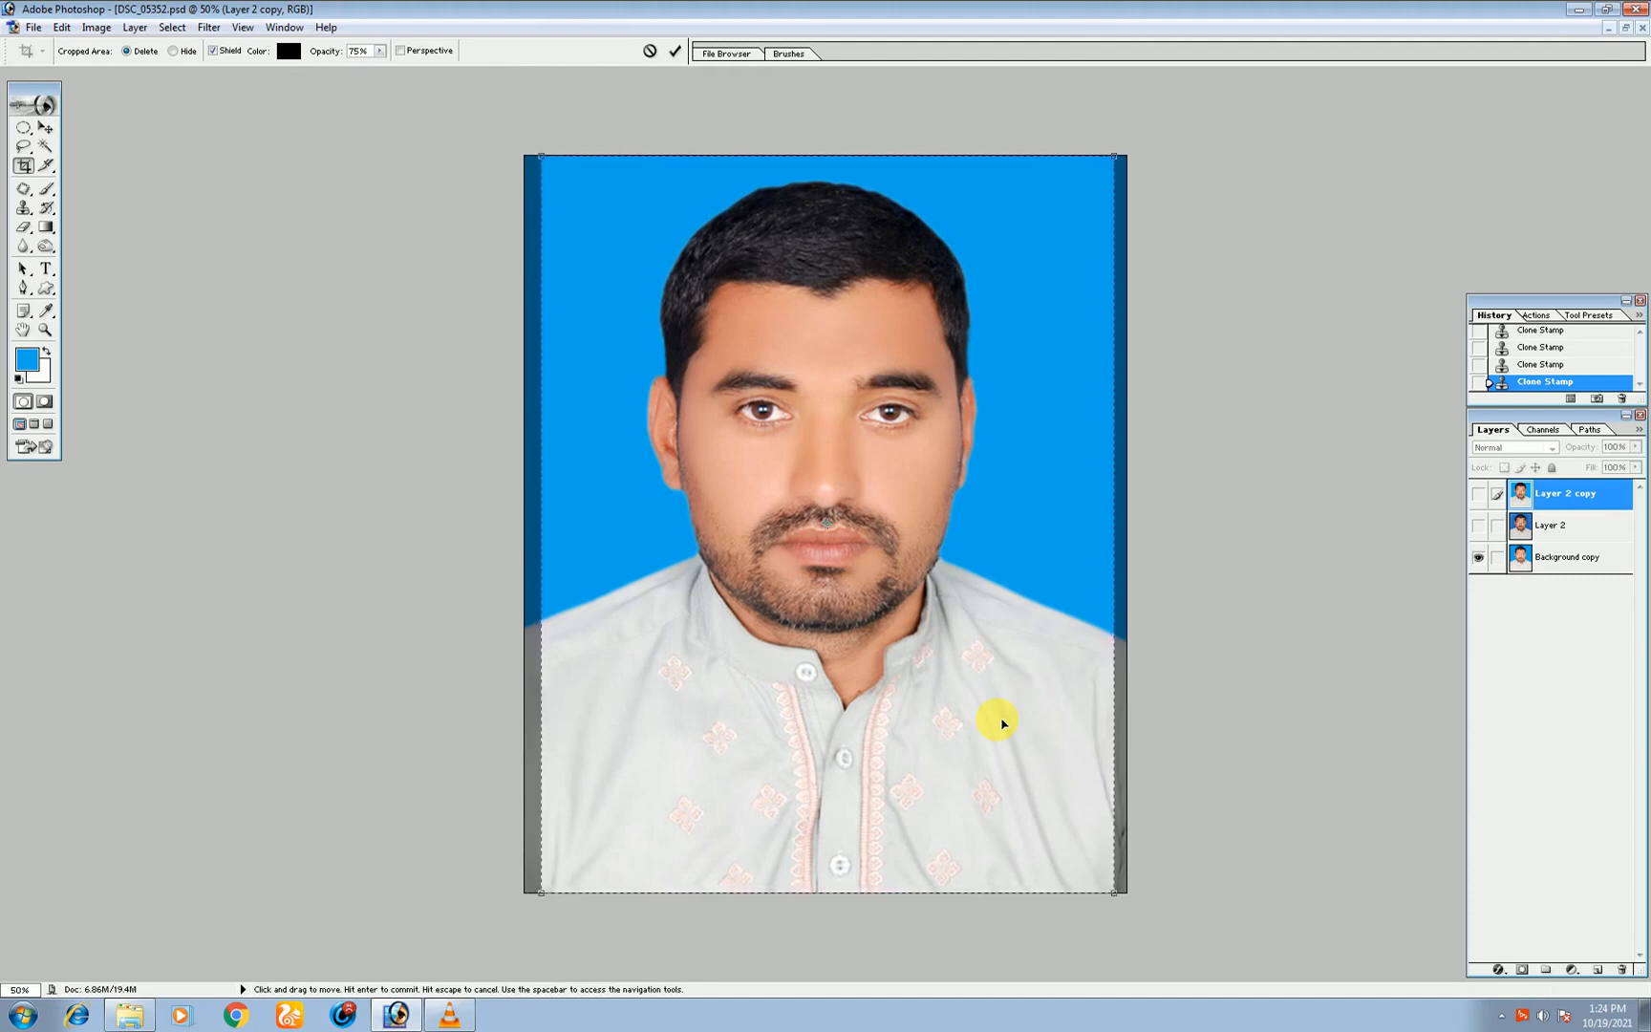
key(Right)
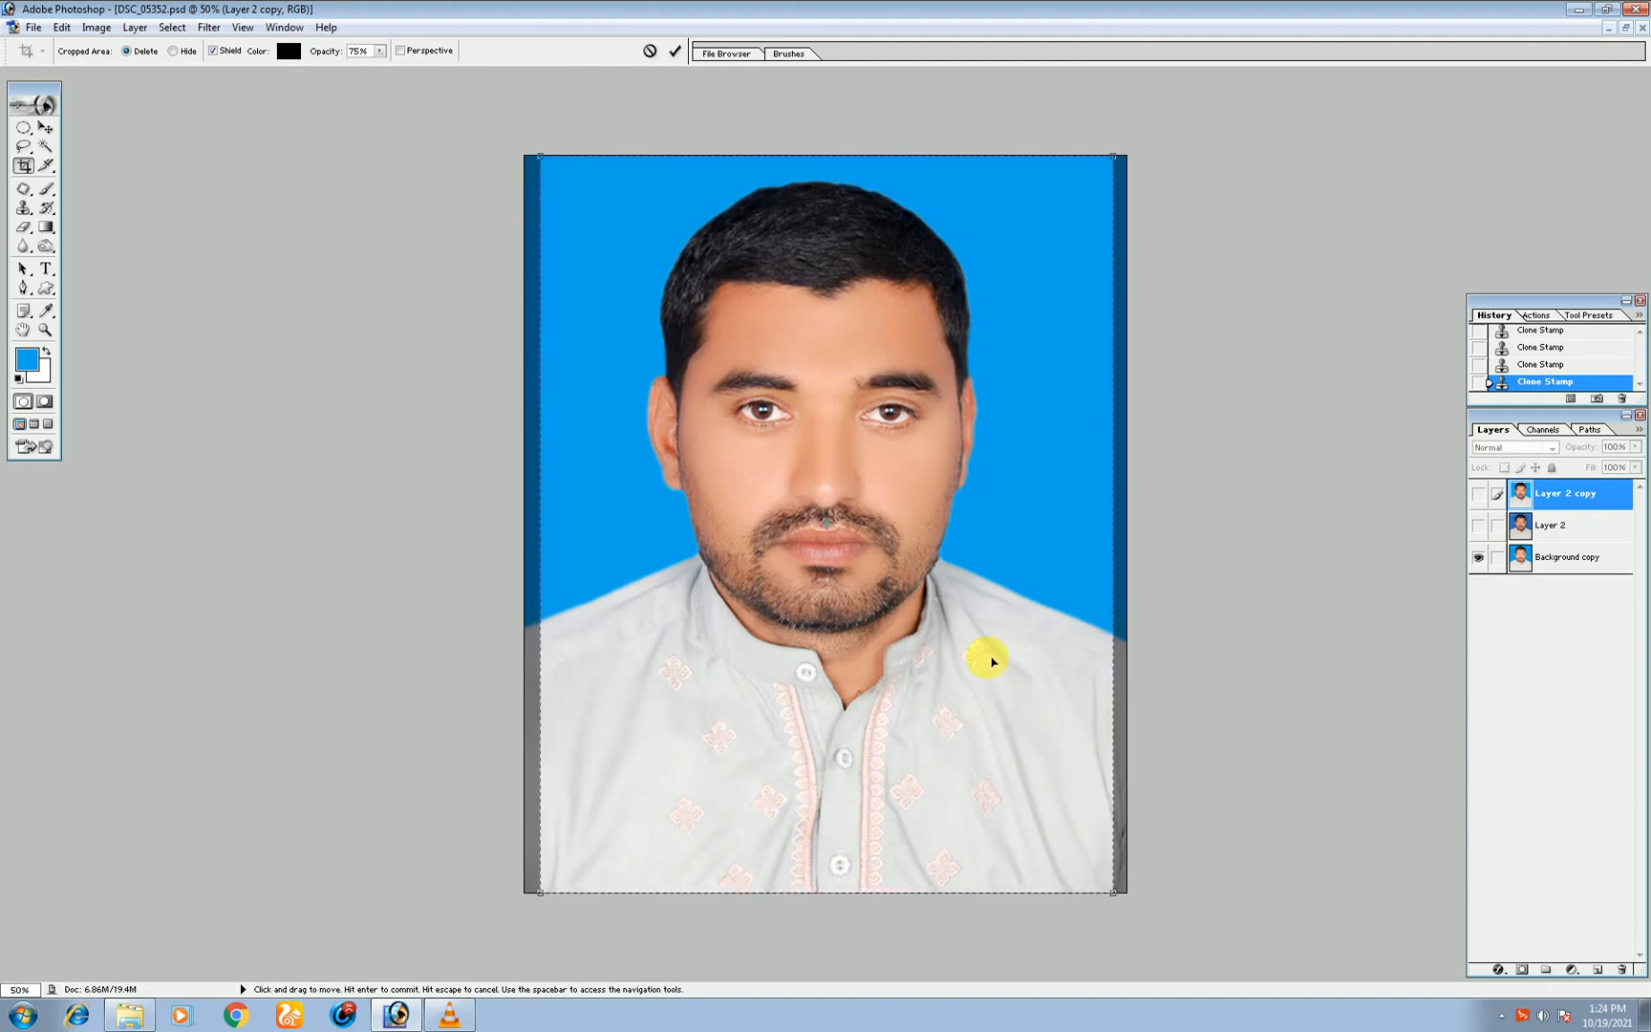
key(Return)
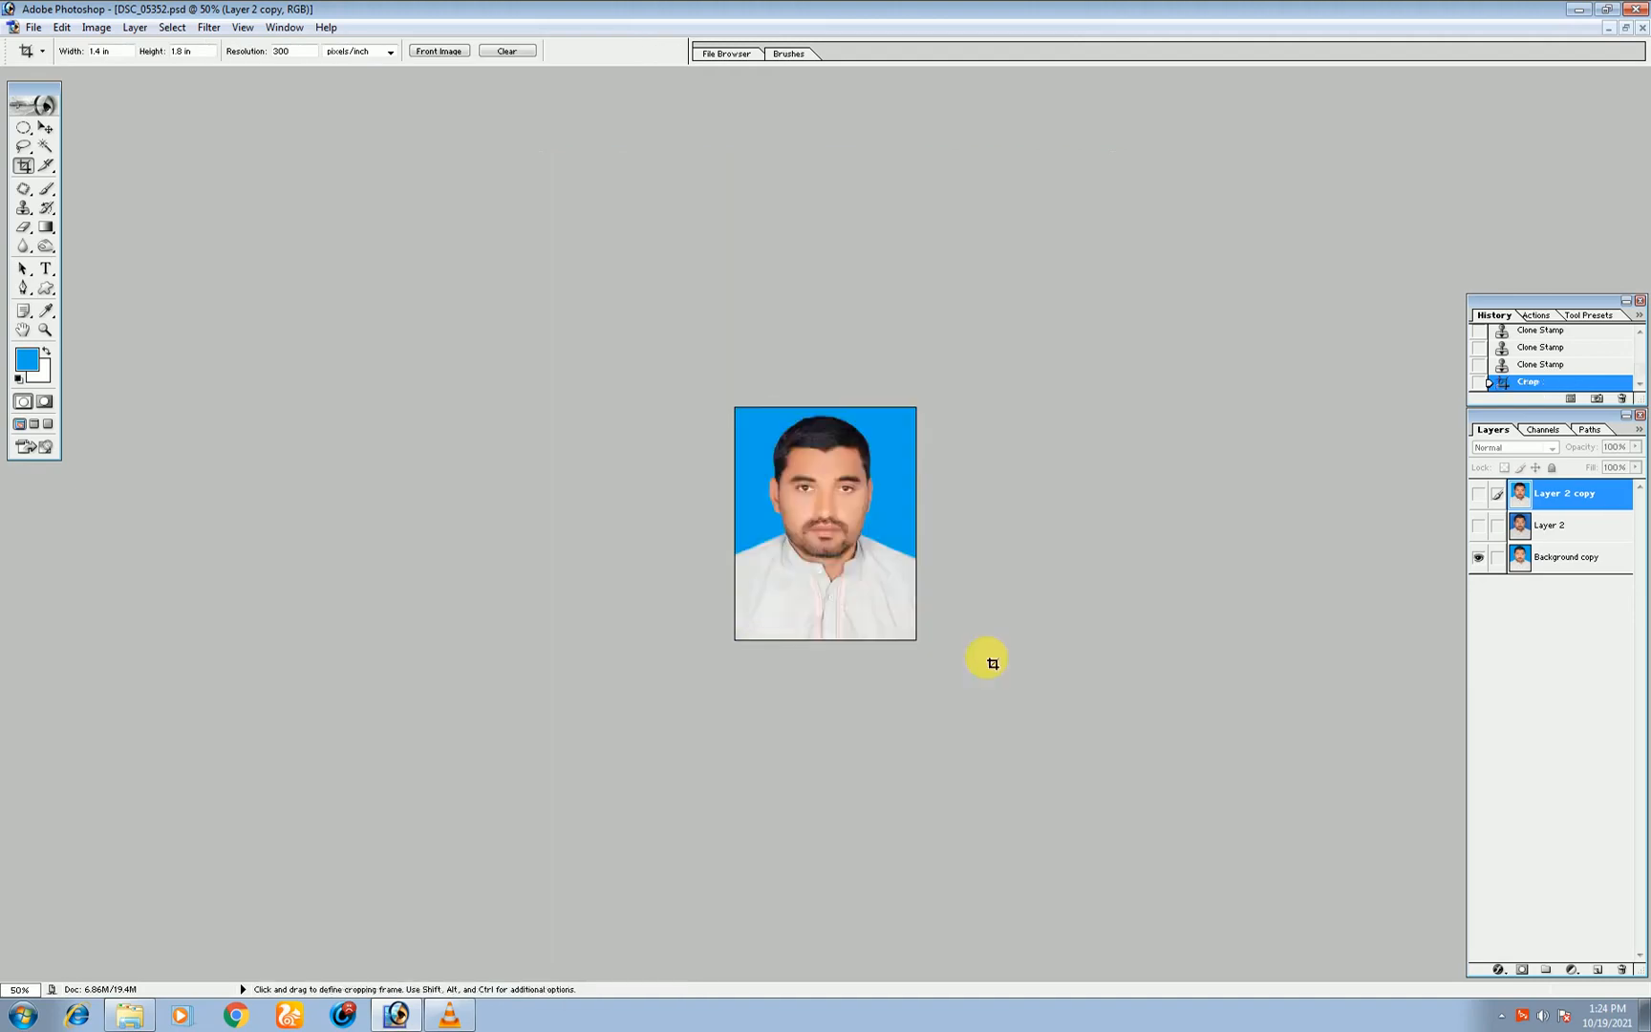
key(ctrl+plus)
key(ctrl+plus)
key(ctrl+plus)
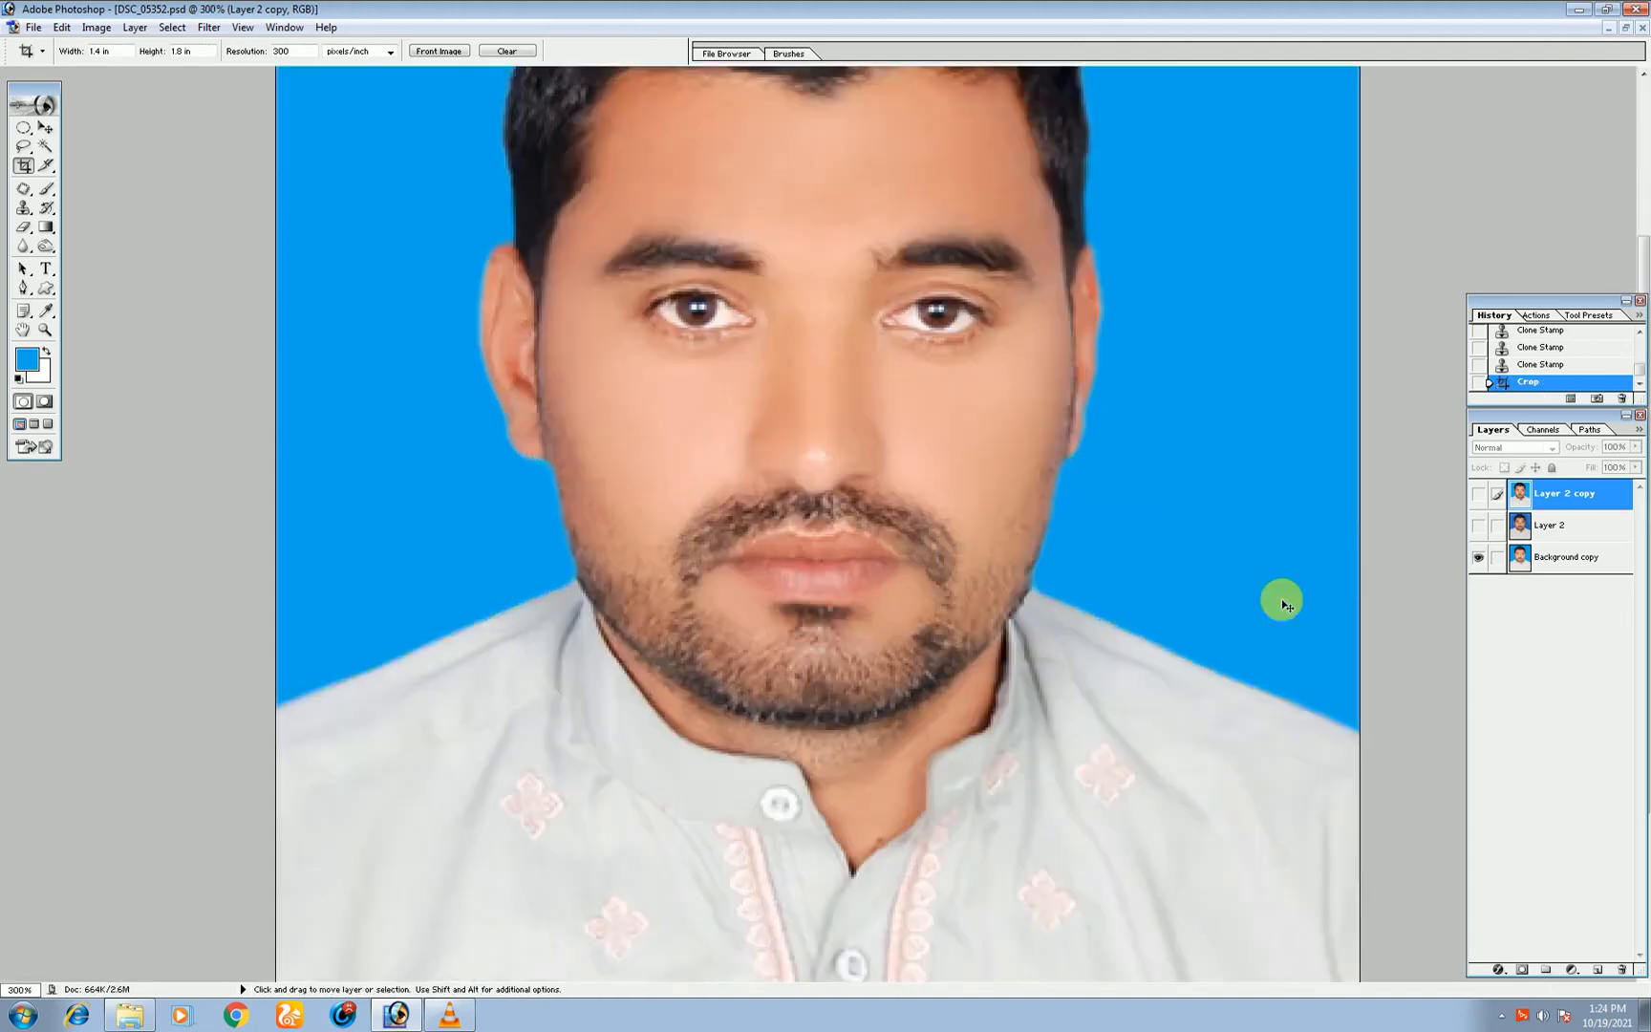
key(ctrl+minus)
key(ctrl+plus)
key(ctrl+minus)
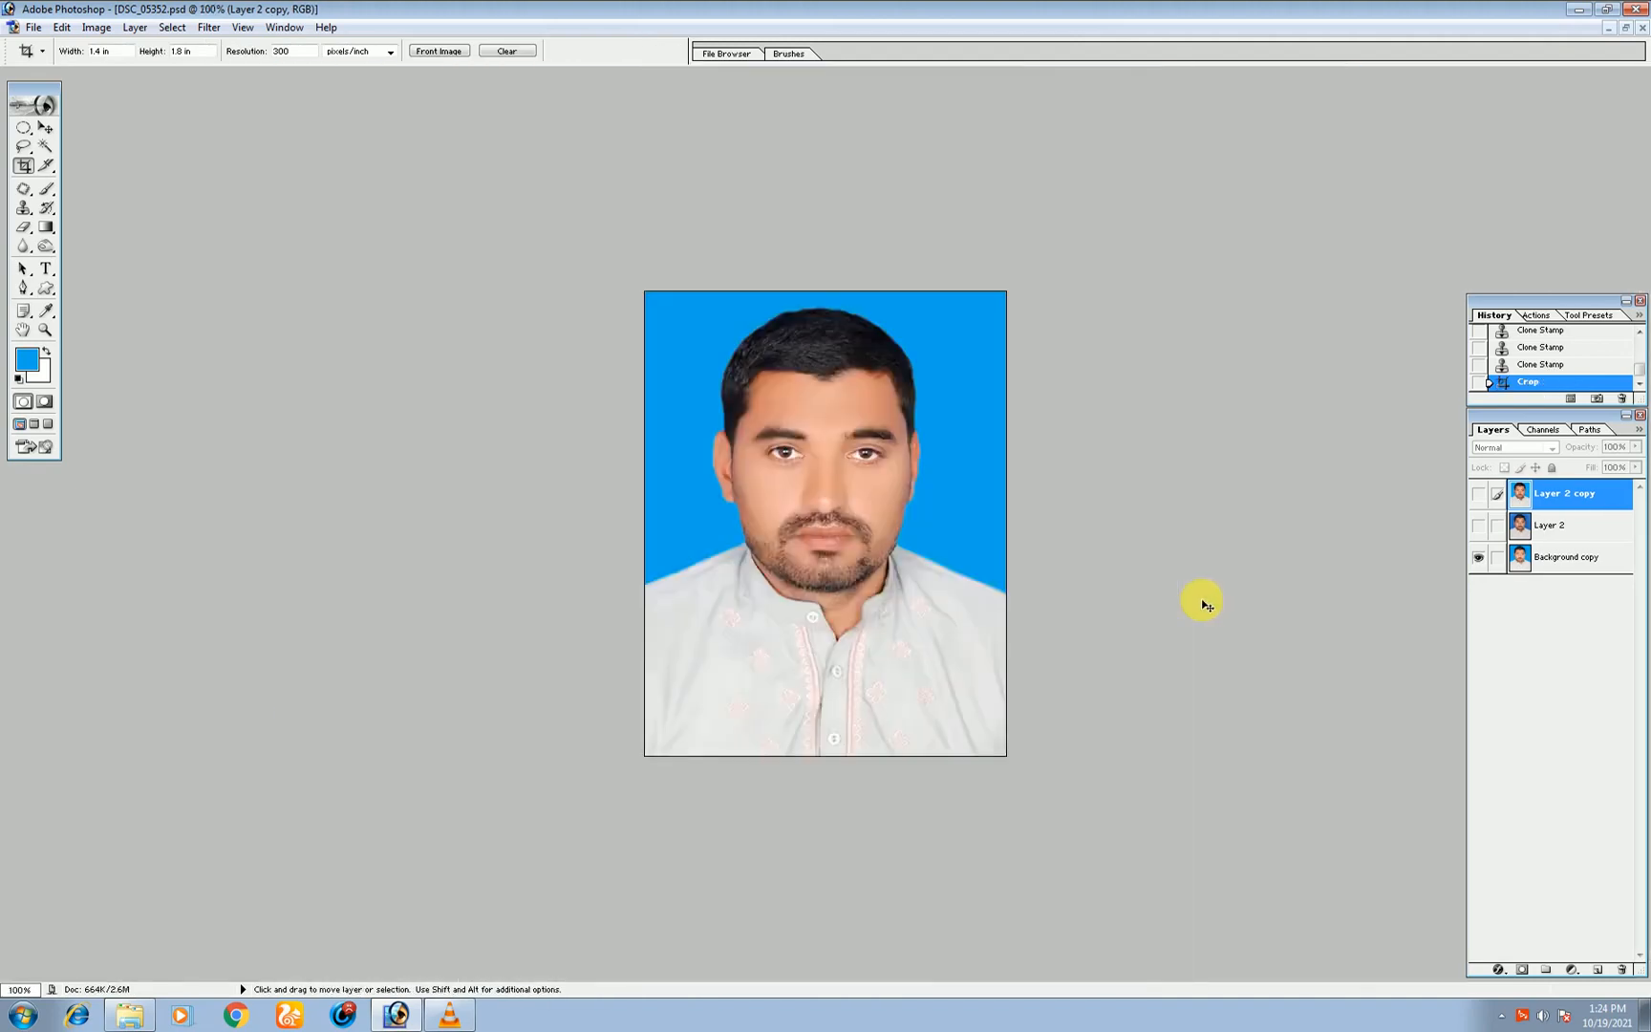
Create a new white RGB document from the 4 x 6 preset at 300 pixels/inch.
click(34, 28)
click(63, 48)
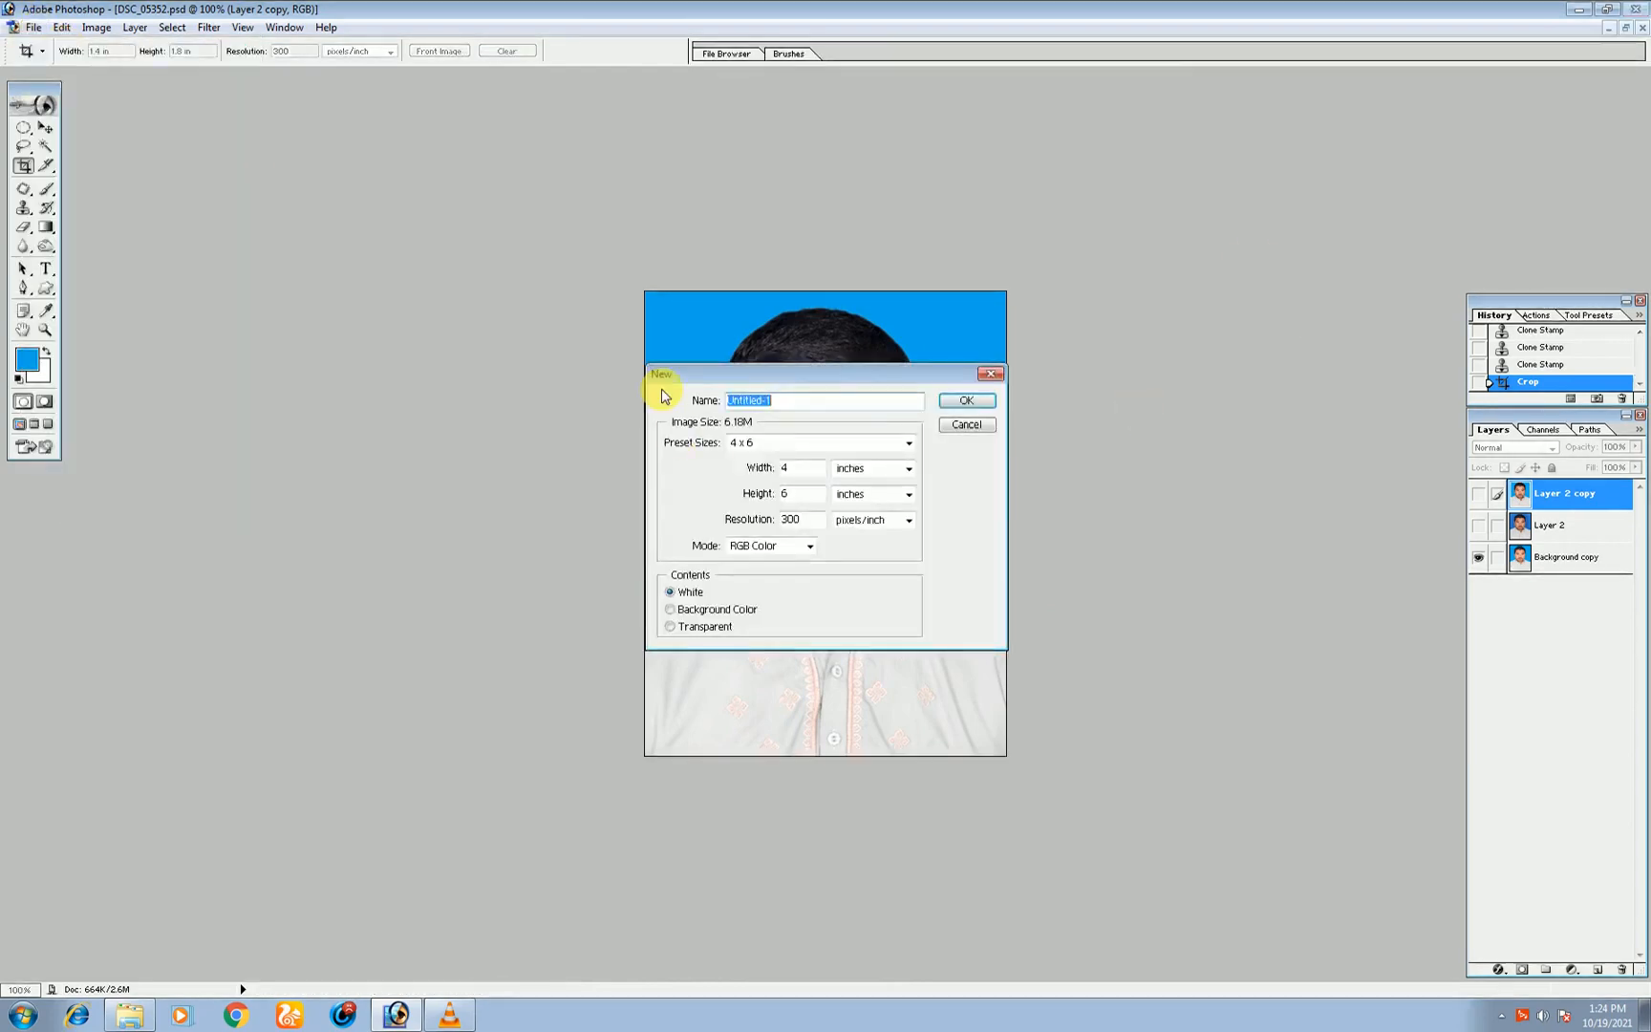
click(794, 445)
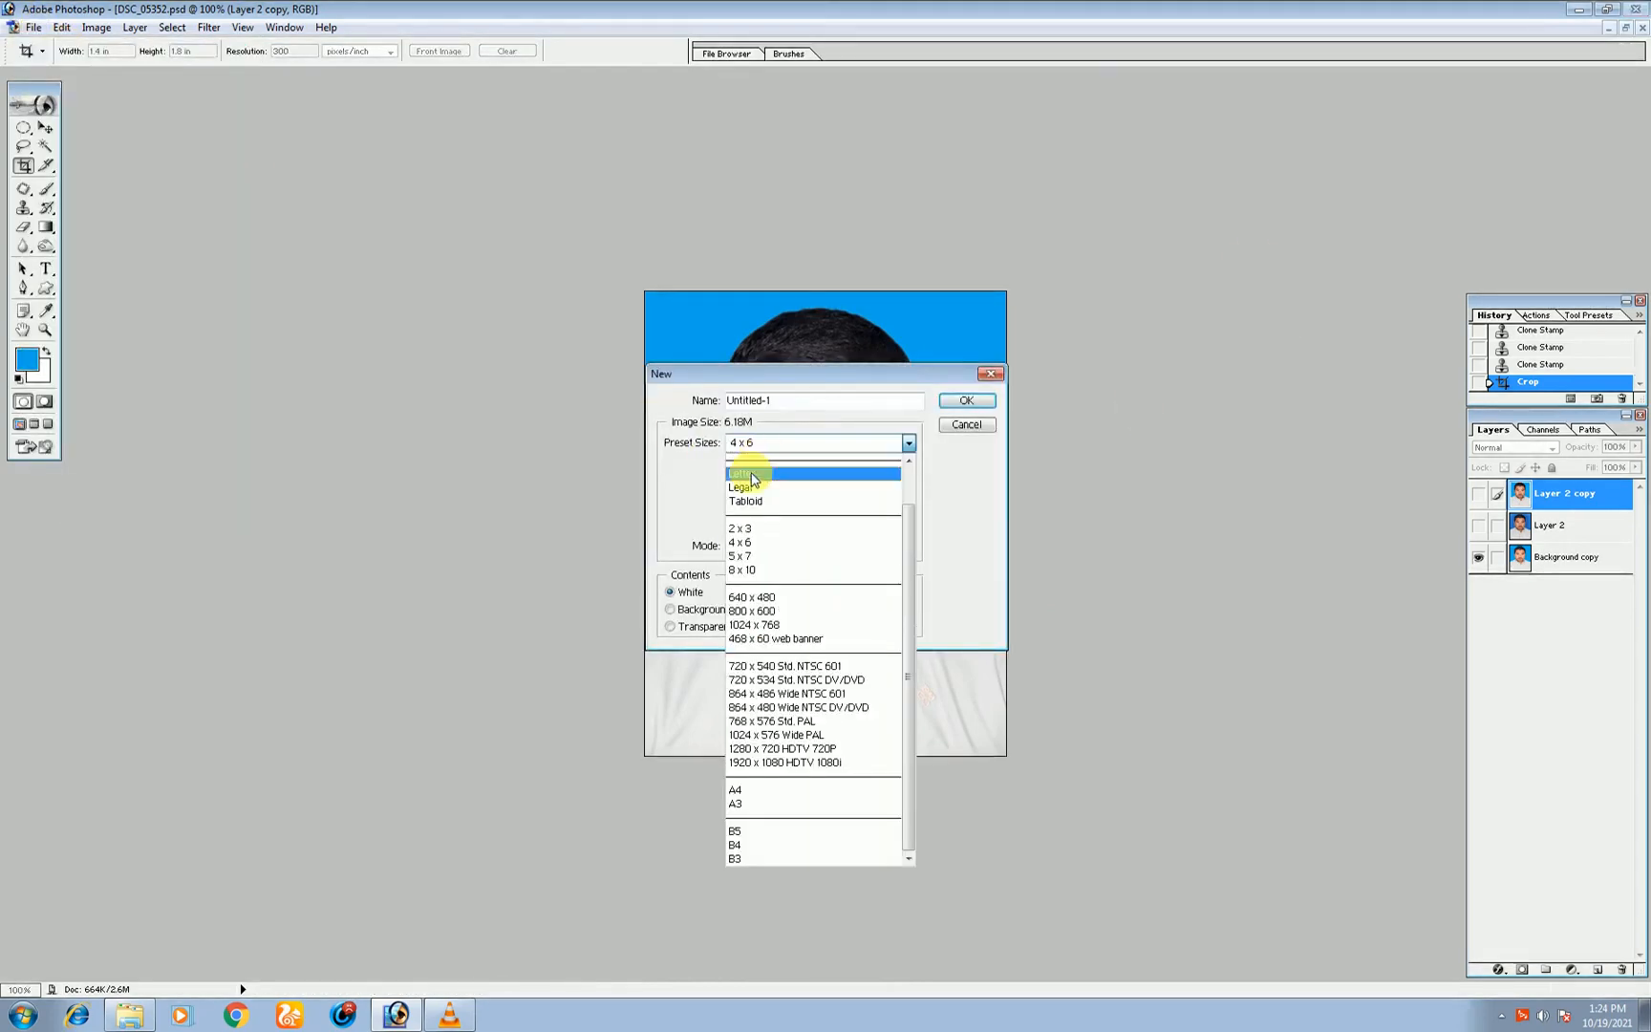
click(755, 542)
click(967, 399)
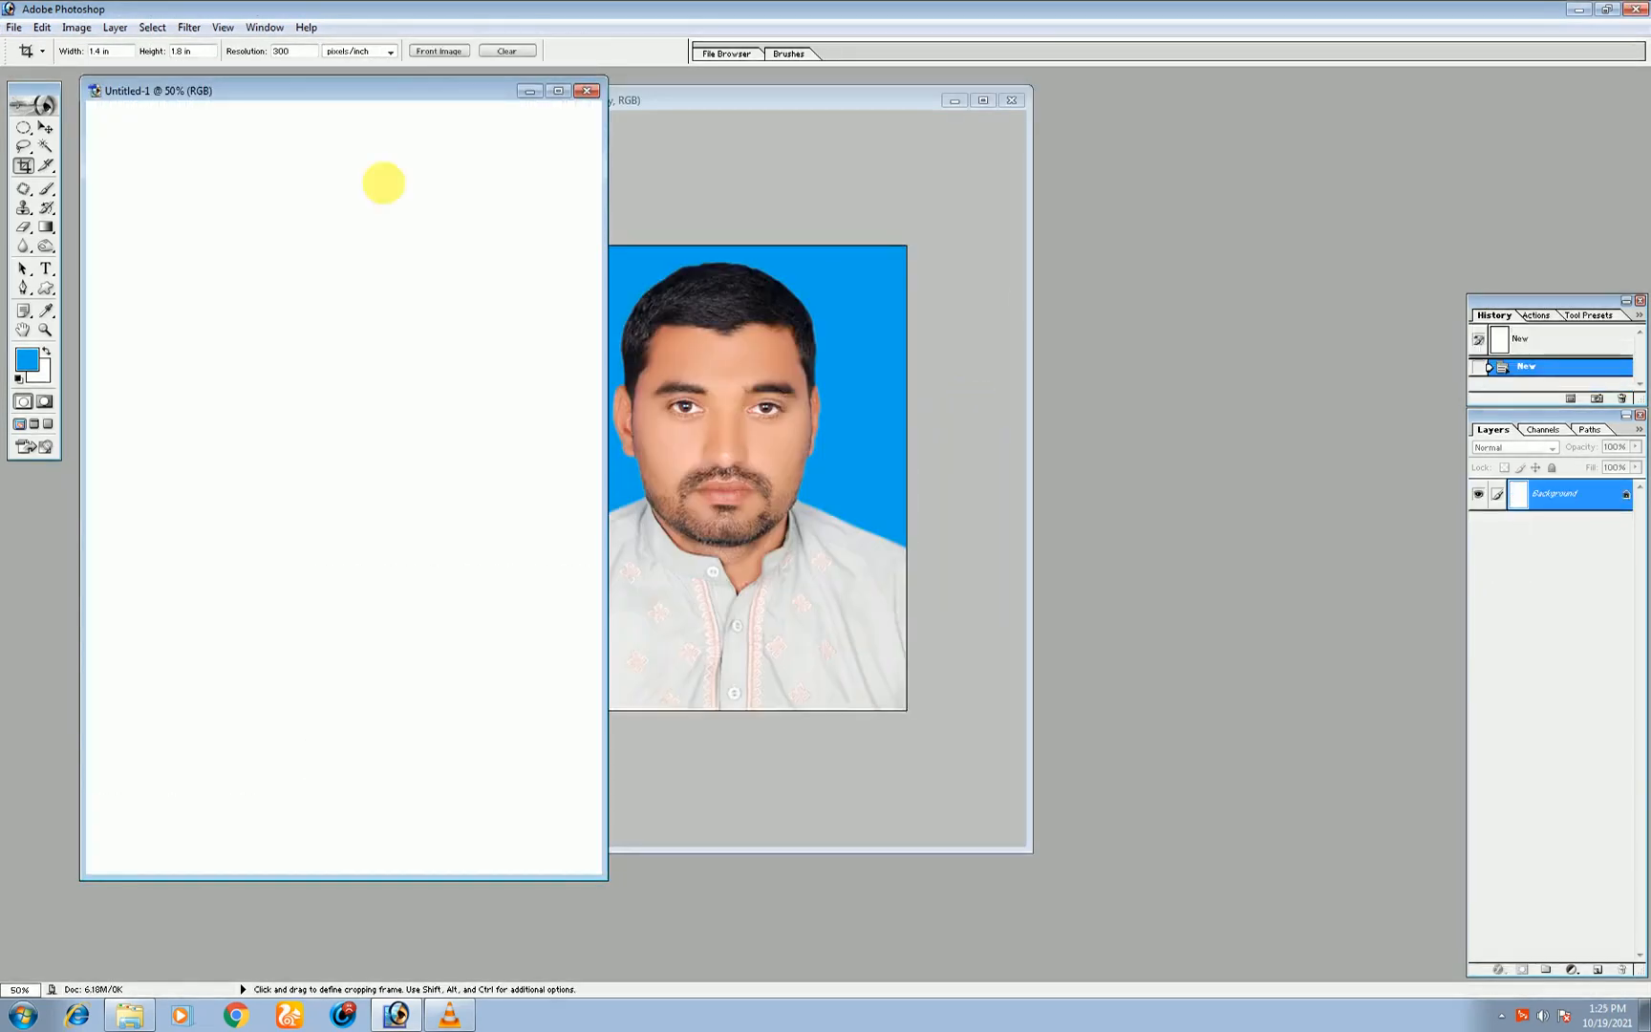
Arrange both document windows side by side and copy the cropped portrait into the upper-left area of the blank page.
drag(428, 99, 1201, 110)
drag(774, 103, 485, 102)
drag(1054, 99, 950, 105)
click(45, 127)
drag(430, 470, 936, 285)
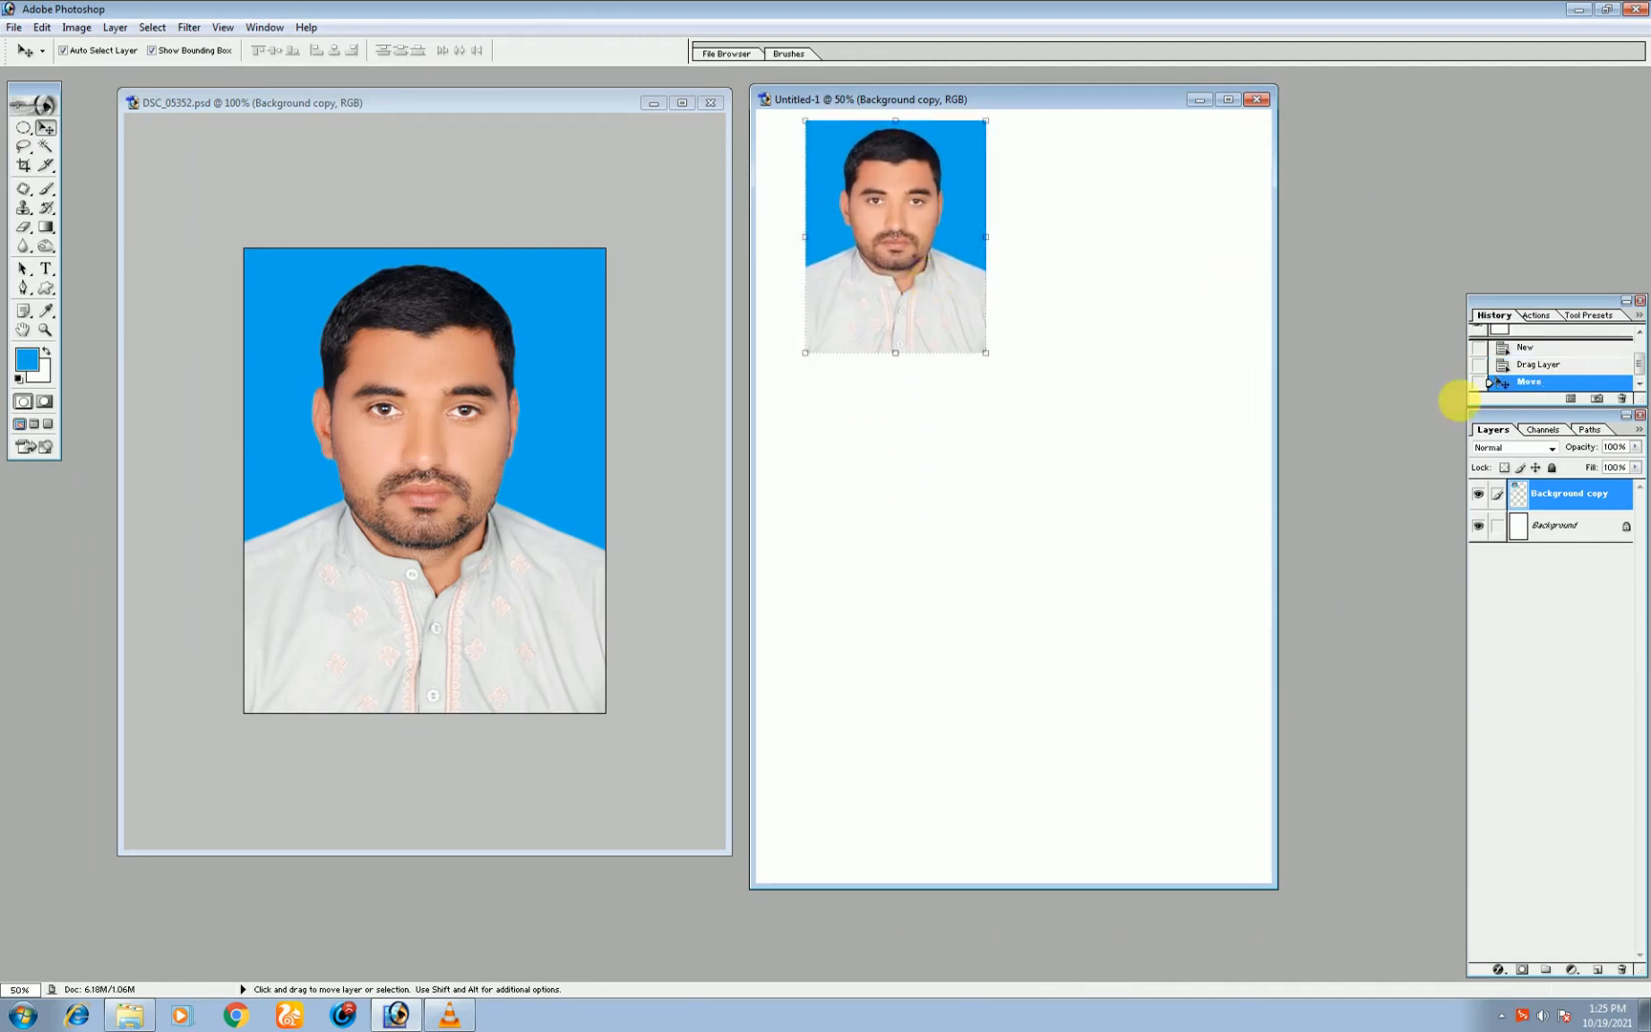
Duplicate the portrait layer, place a copy level with the first portrait across a narrow gap, and merge the pair.
right_click(1550, 497)
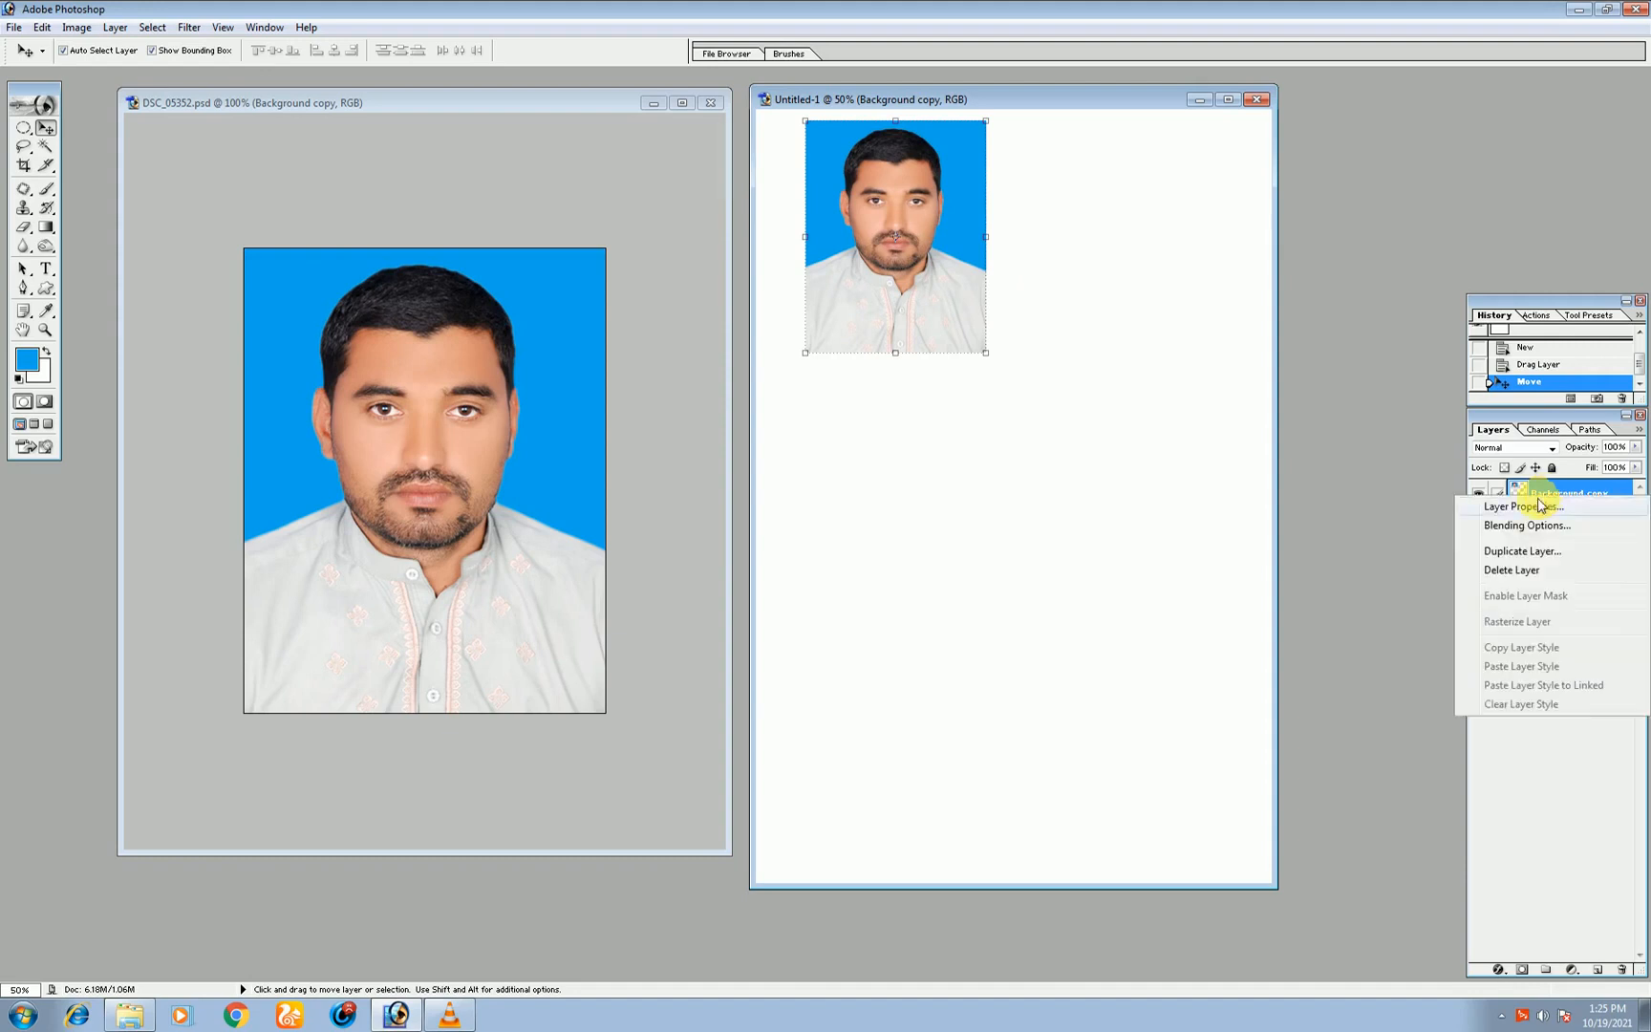
click(1548, 552)
click(967, 466)
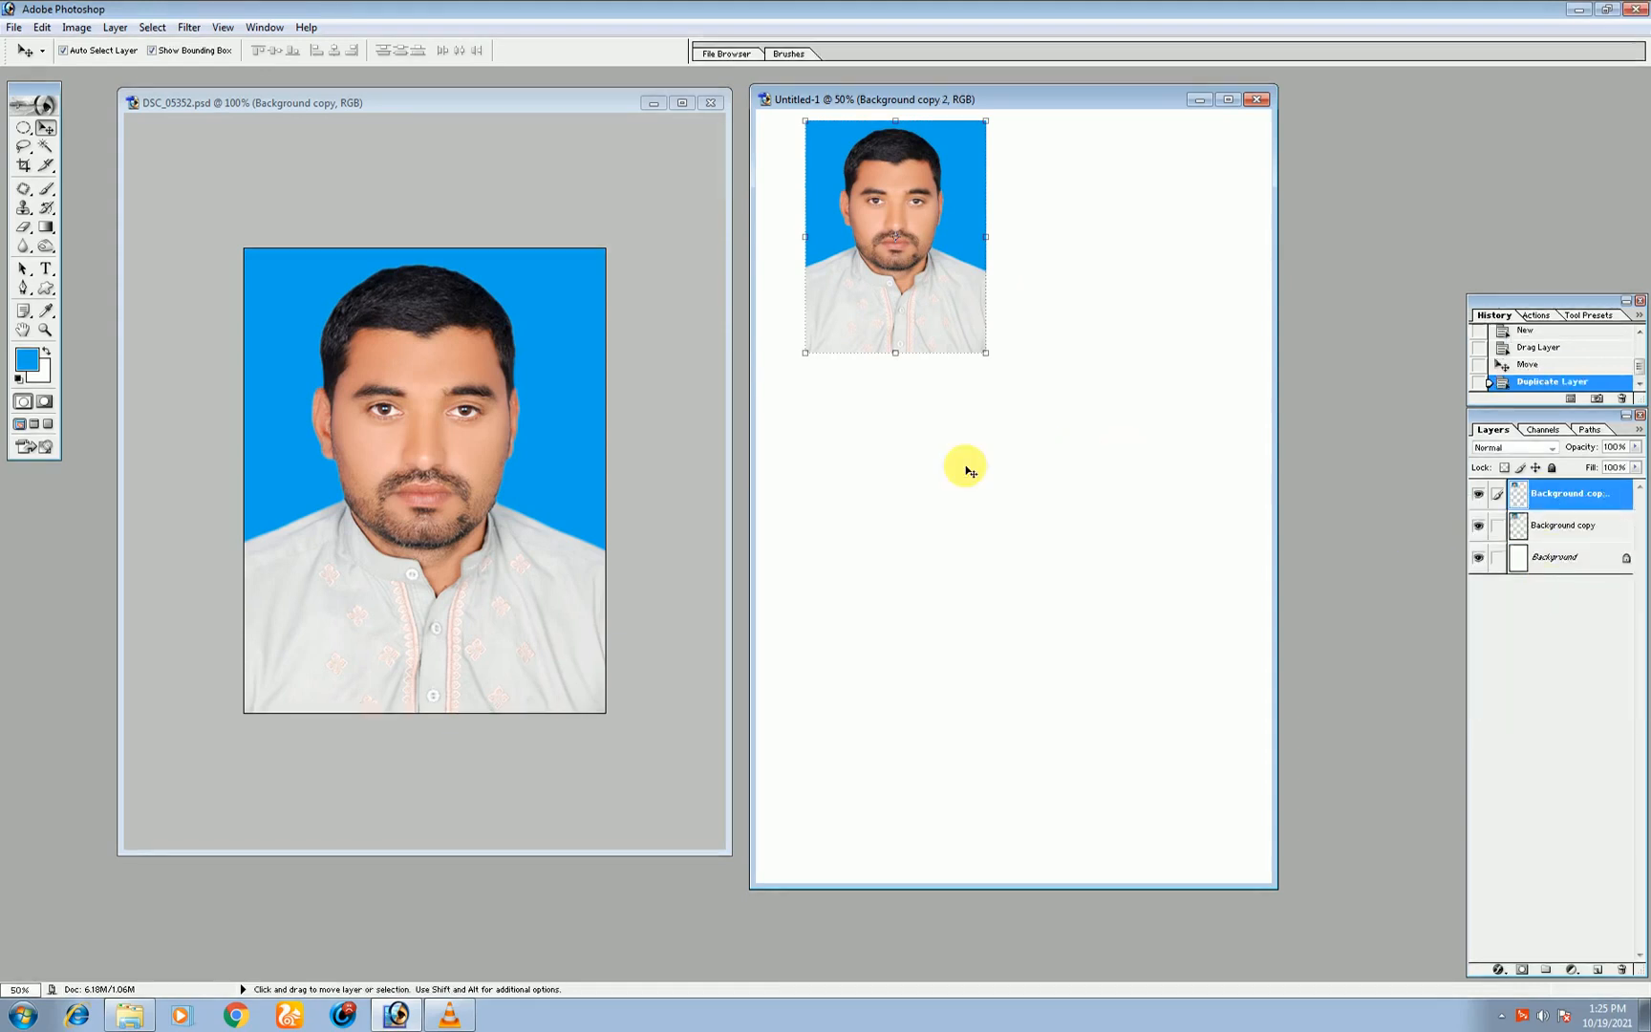
drag(901, 299, 1110, 294)
key(Right)
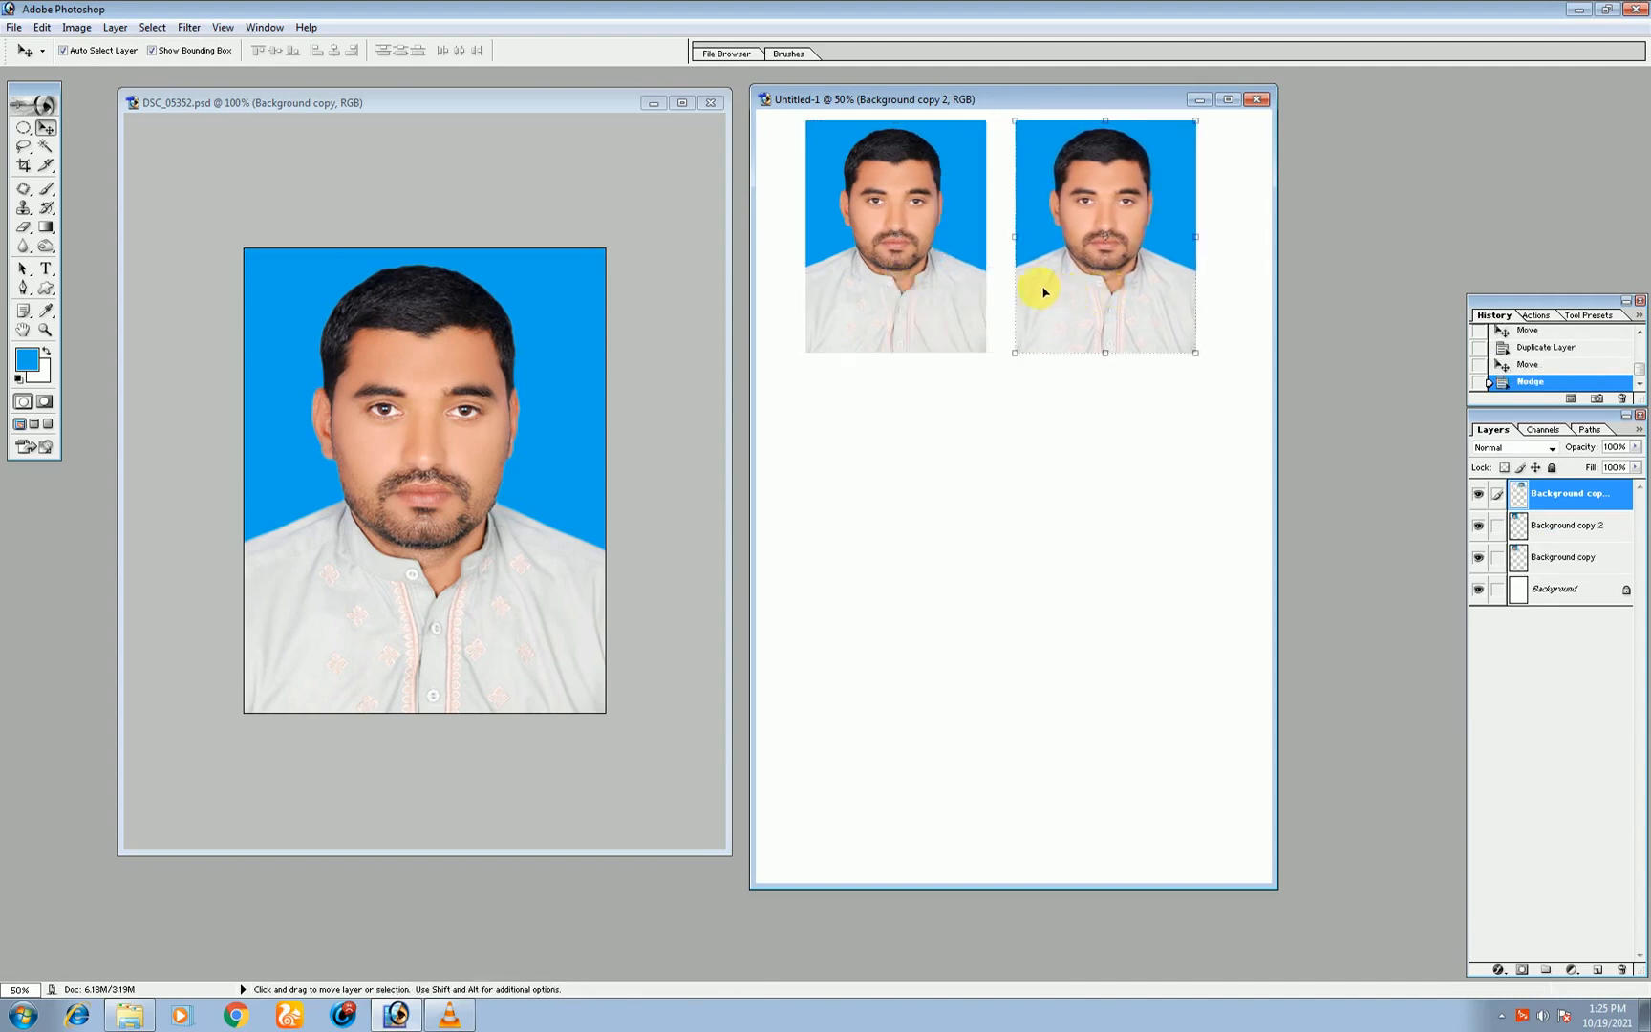
key(Left)
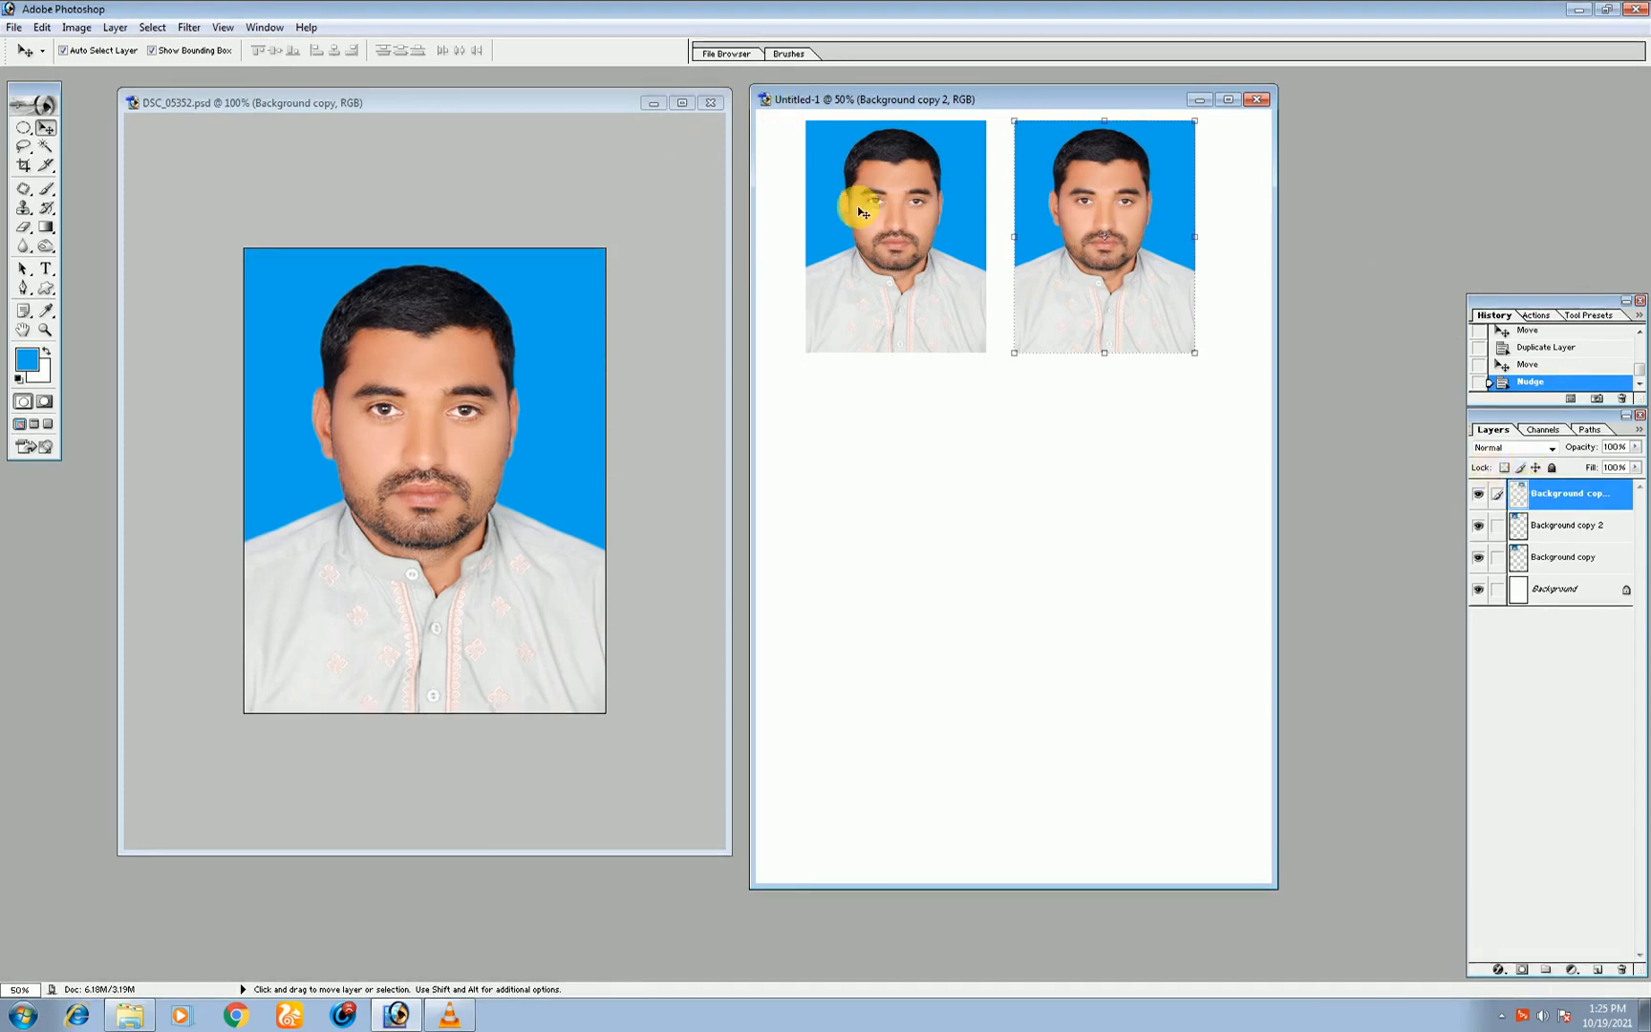
key(ctrl+e)
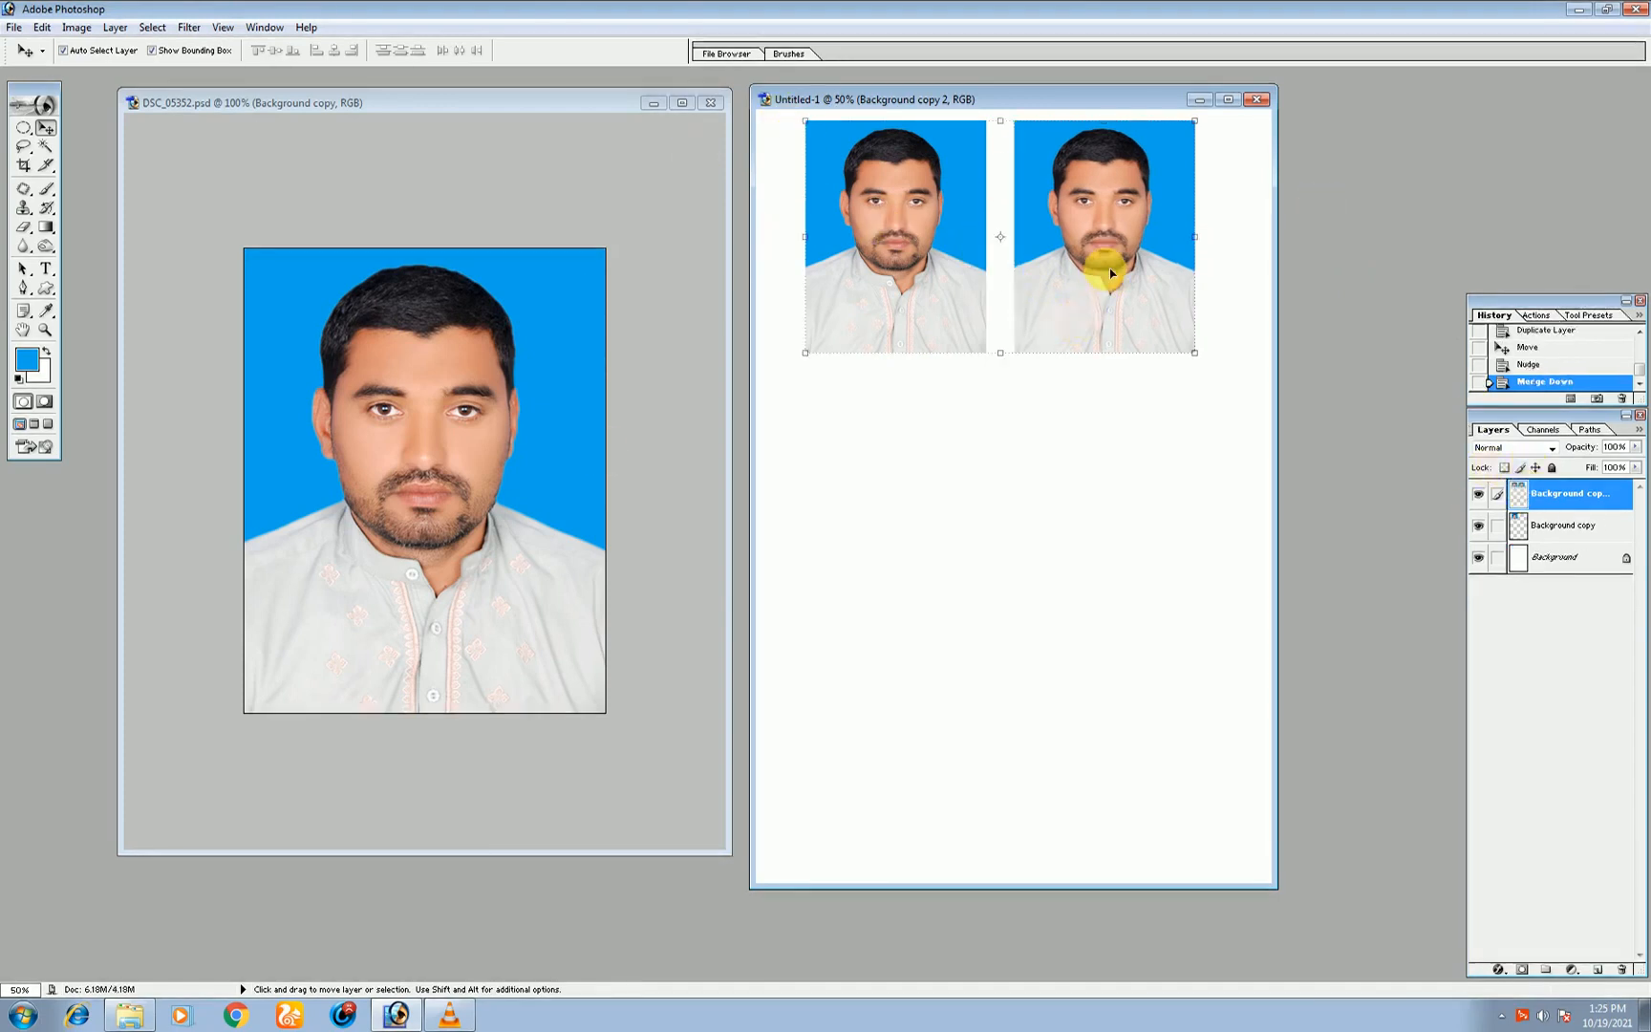
Copy the portrait pair down the page to form a second and a third row, filling the sheet with six photos.
drag(1097, 301, 1136, 781)
key(Down)
key(Down)
key(Down)
key(Down)
key(Down)
key(Down)
key(Down)
key(Down)
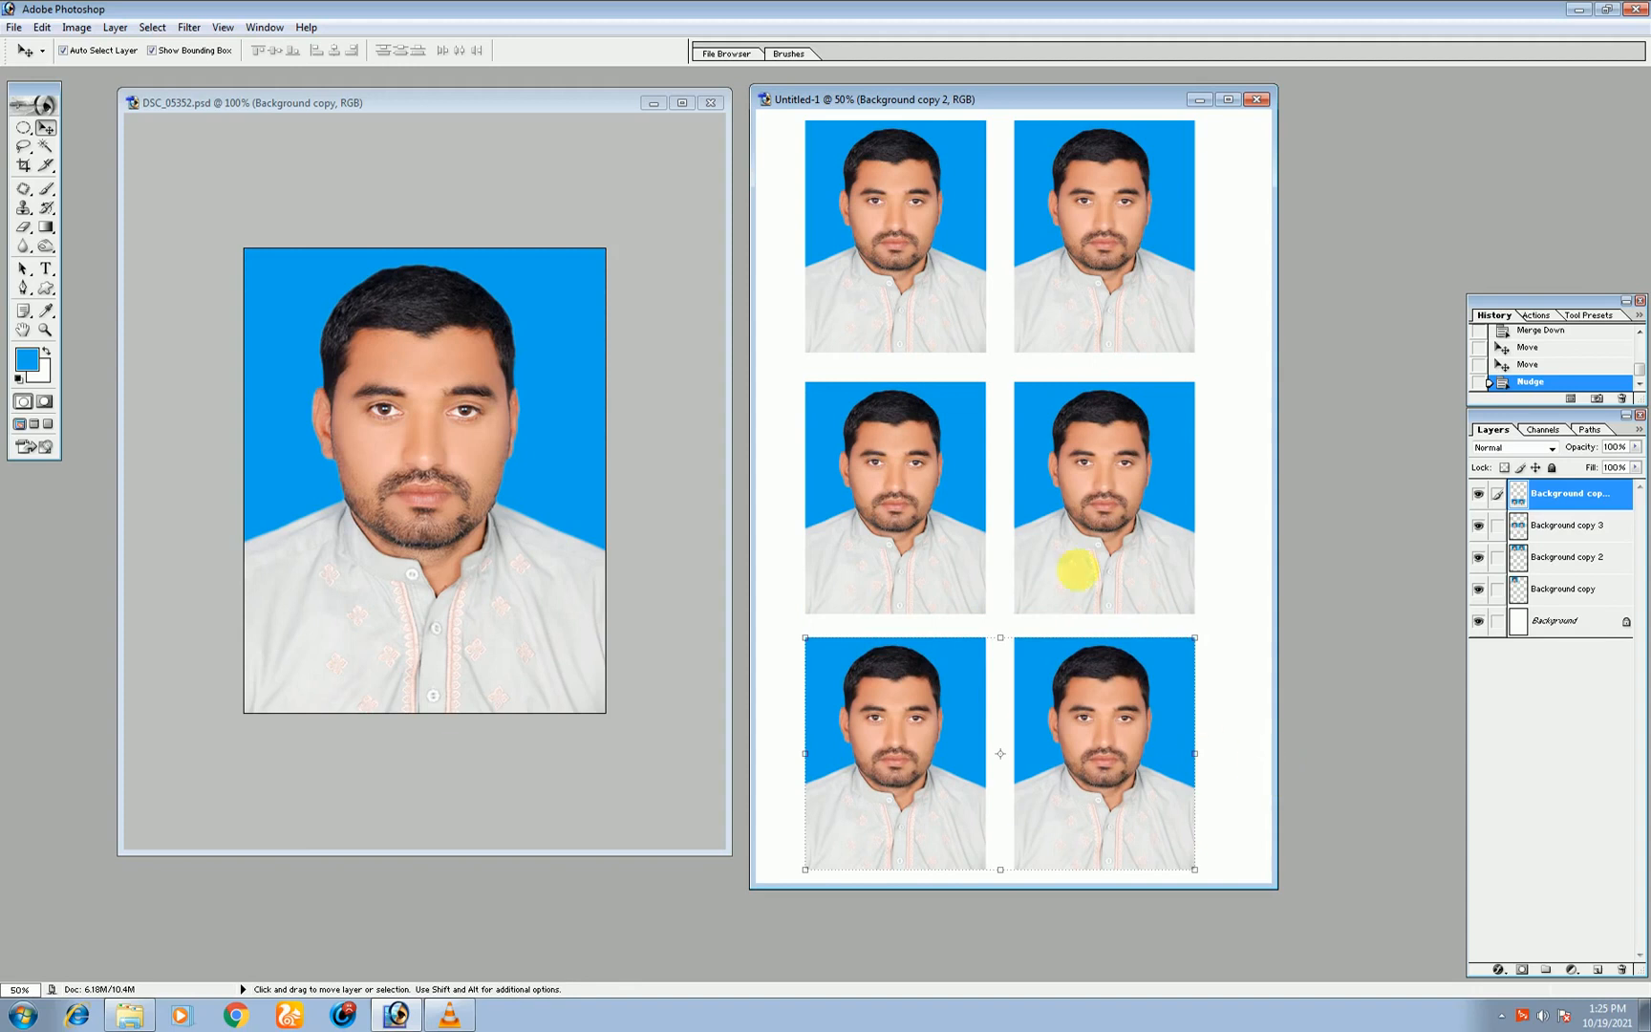
Nudge the middle and bottom rows of portraits upward to even out the gaps between the three rows.
click(1078, 545)
key(Up)
key(Up)
key(Up)
click(1108, 673)
key(Up)
click(1089, 561)
key(Up)
click(1107, 675)
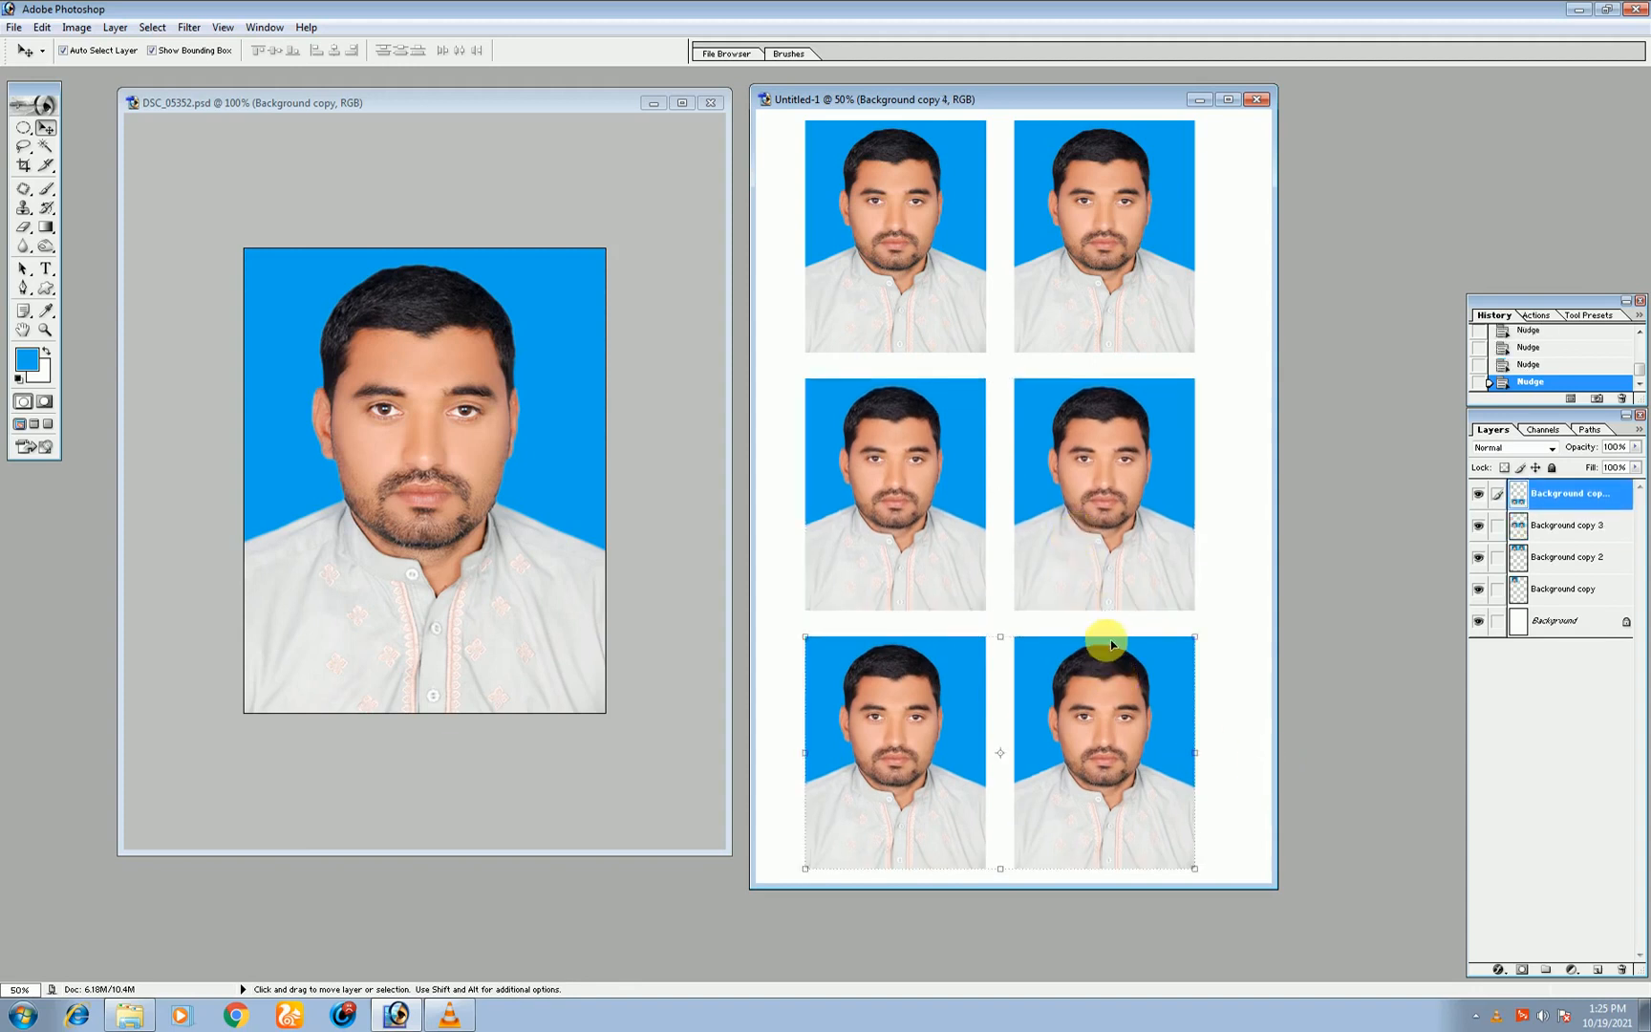
Merge the three portrait rows into one layer and move it to the horizontal centre of the page.
key(ctrl+e)
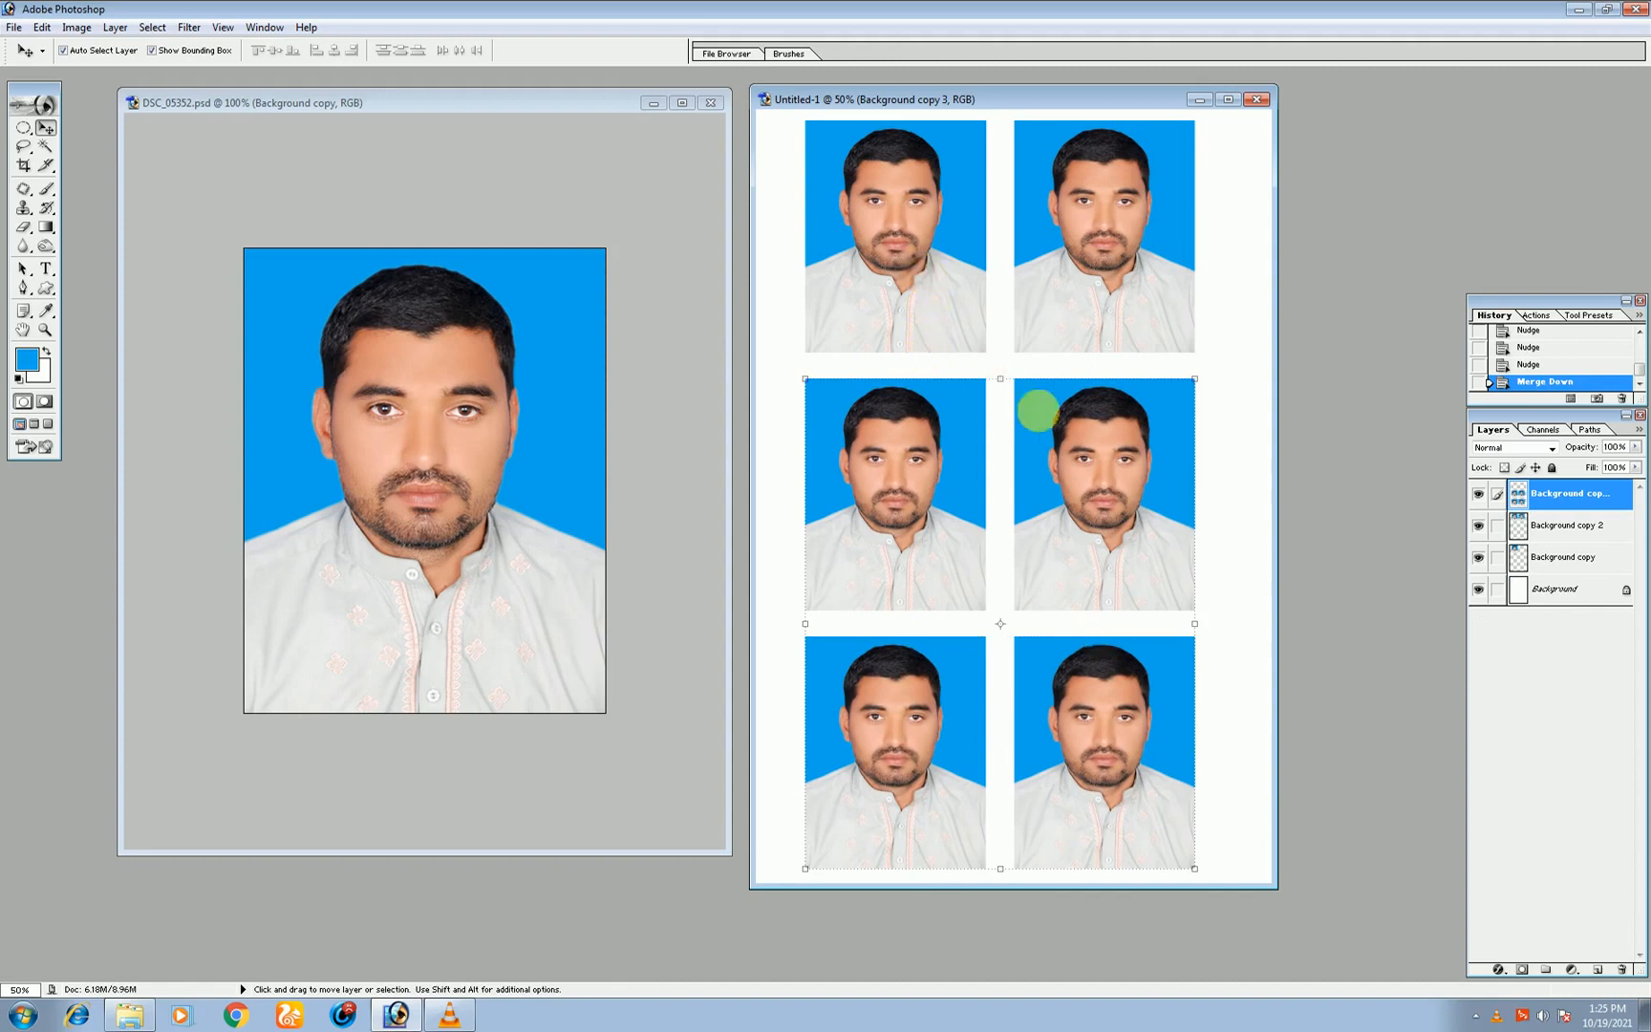
key(ctrl+e)
drag(1162, 681, 1195, 669)
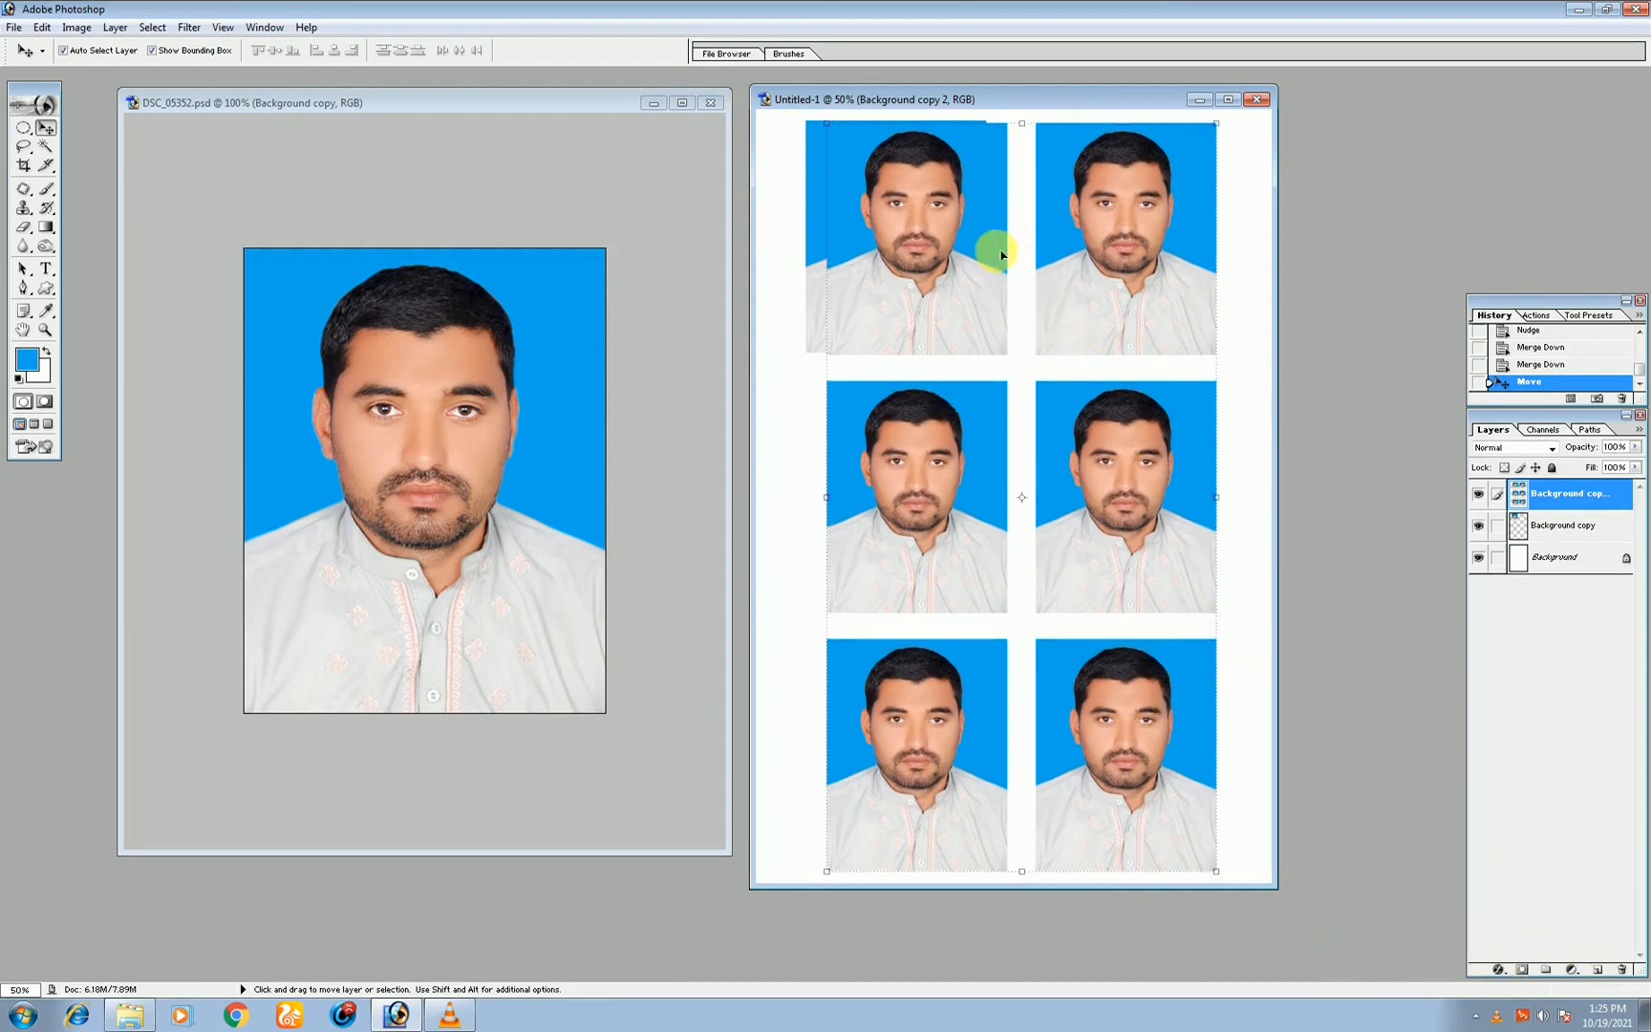
Delete the leftover single-portrait layer and add a red outside stroke at 100% opacity to the layer with the six photos.
click(1486, 528)
drag(1529, 526, 1622, 968)
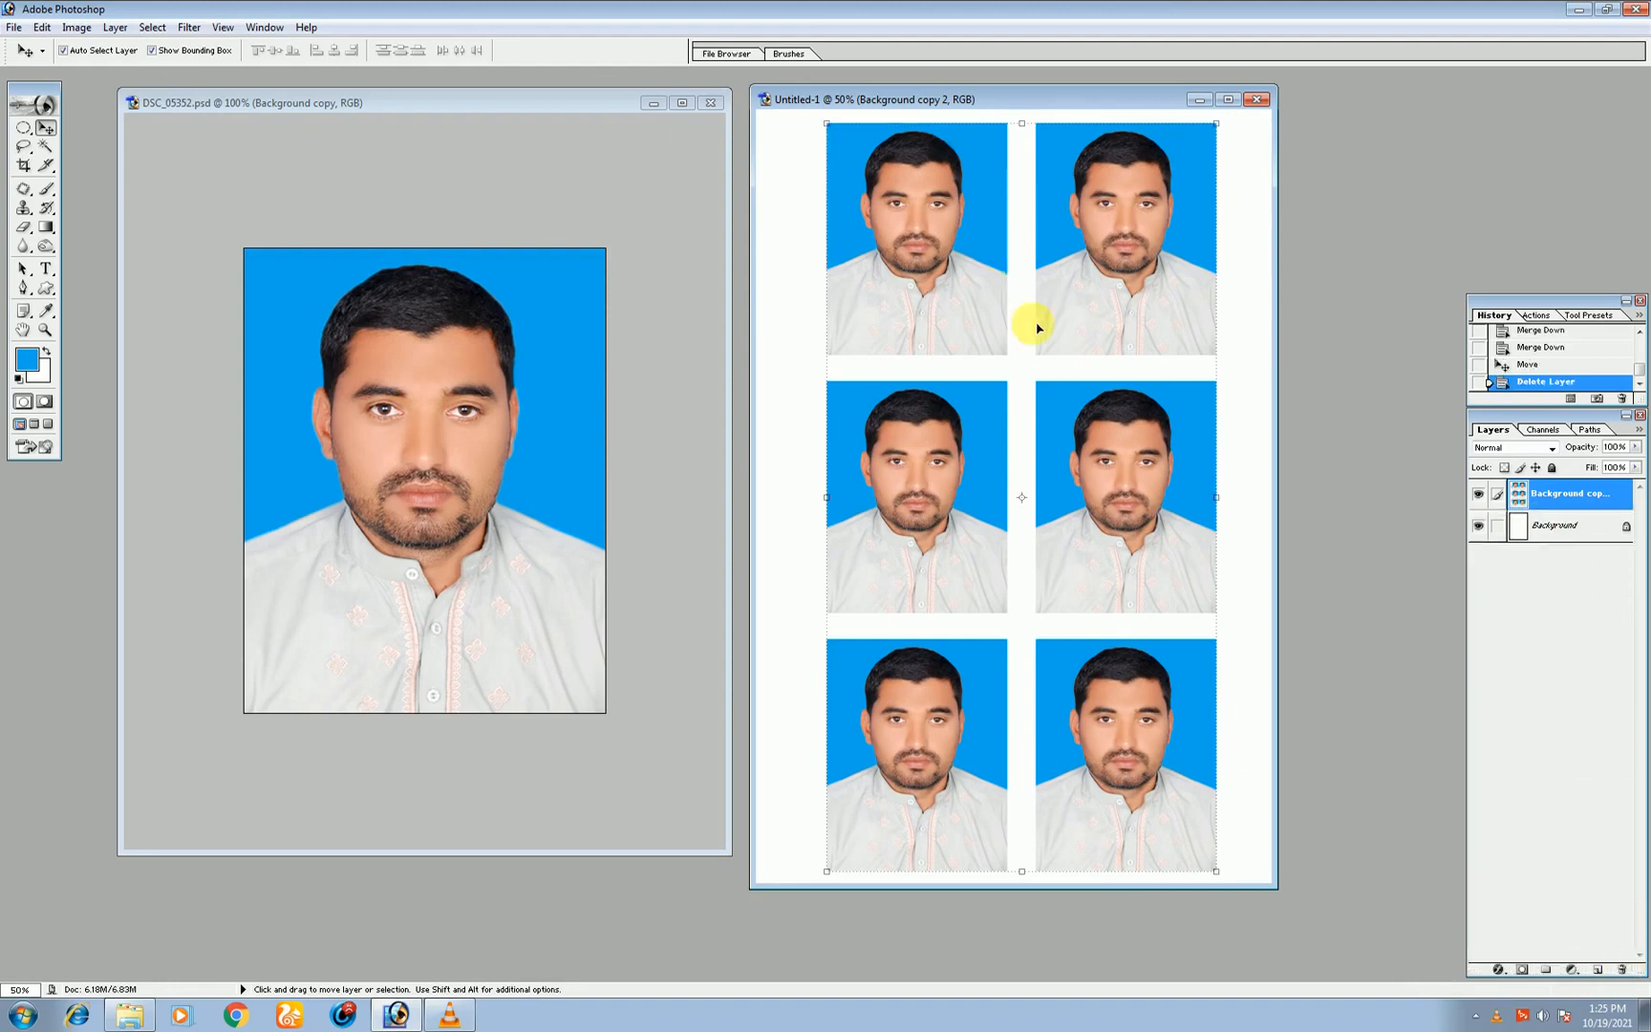
click(1499, 970)
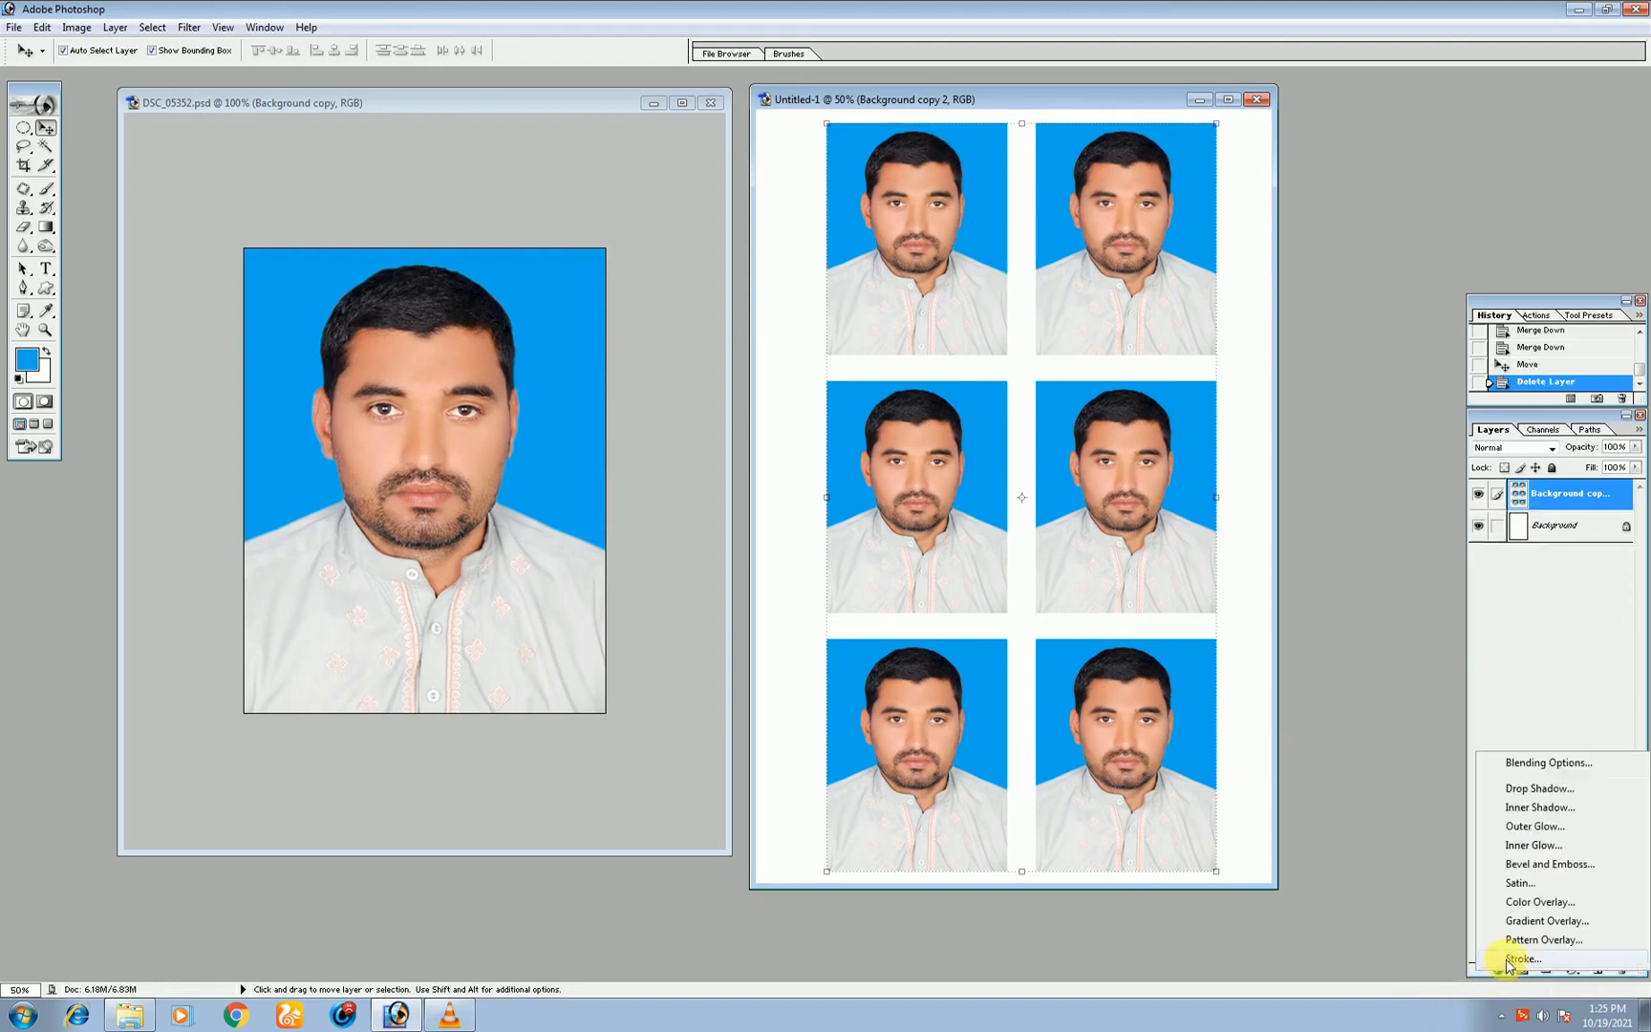
click(1520, 959)
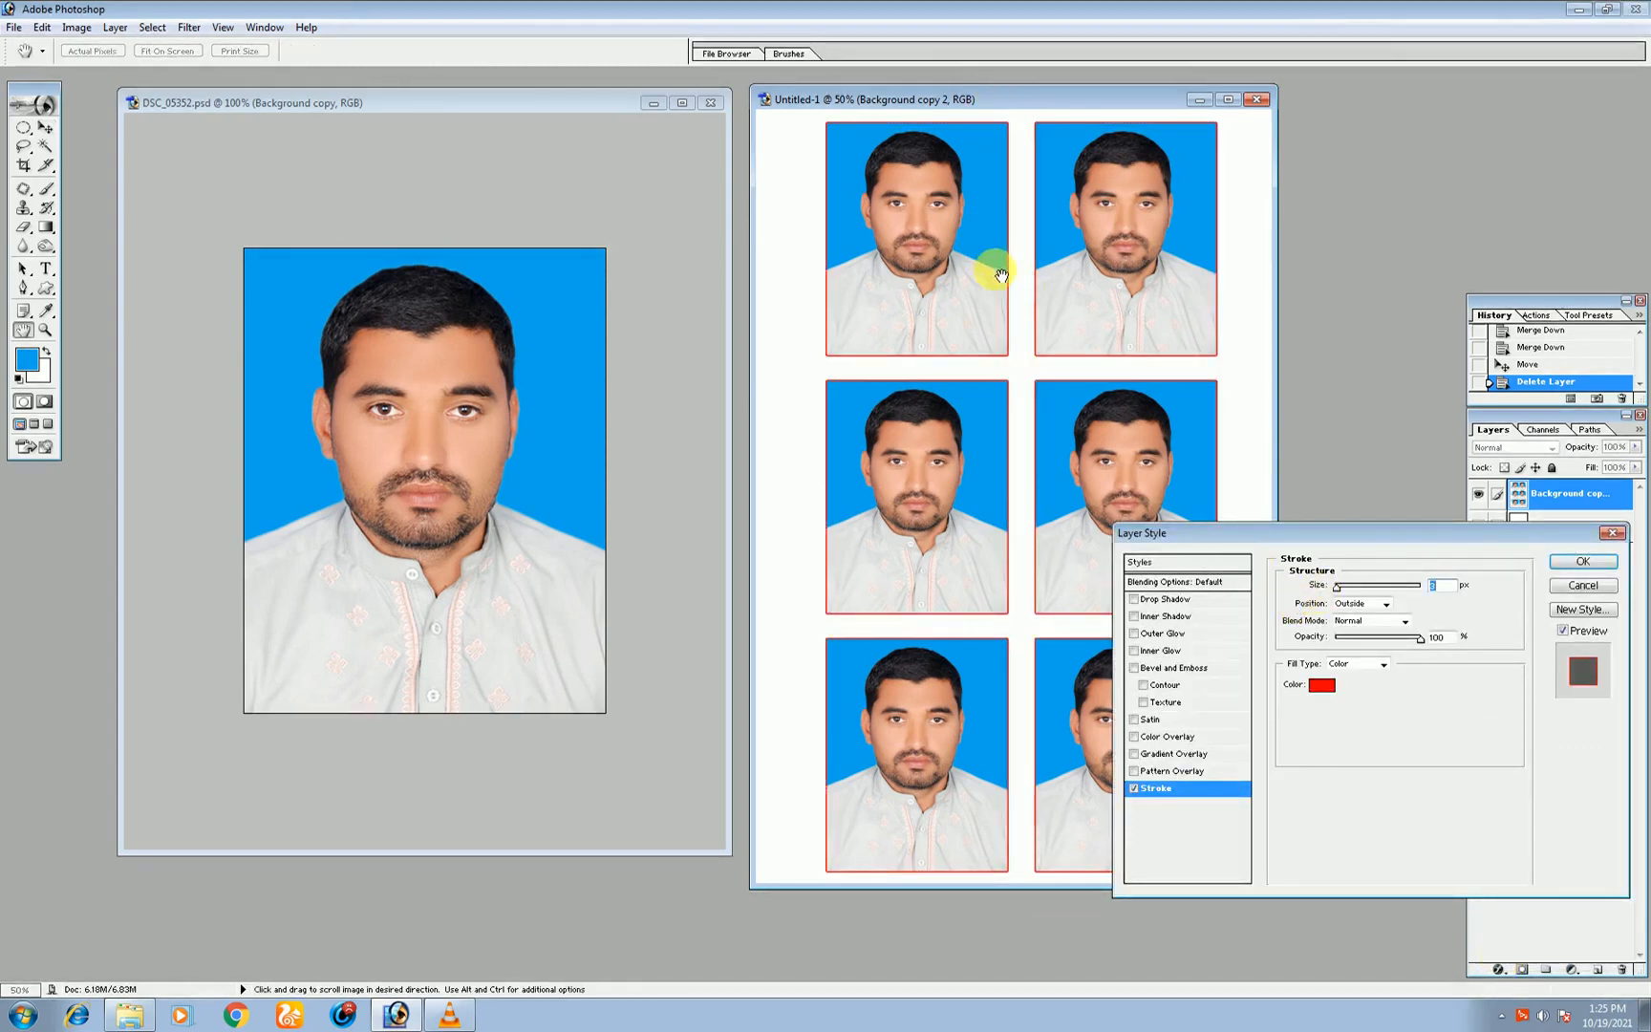
click(1581, 563)
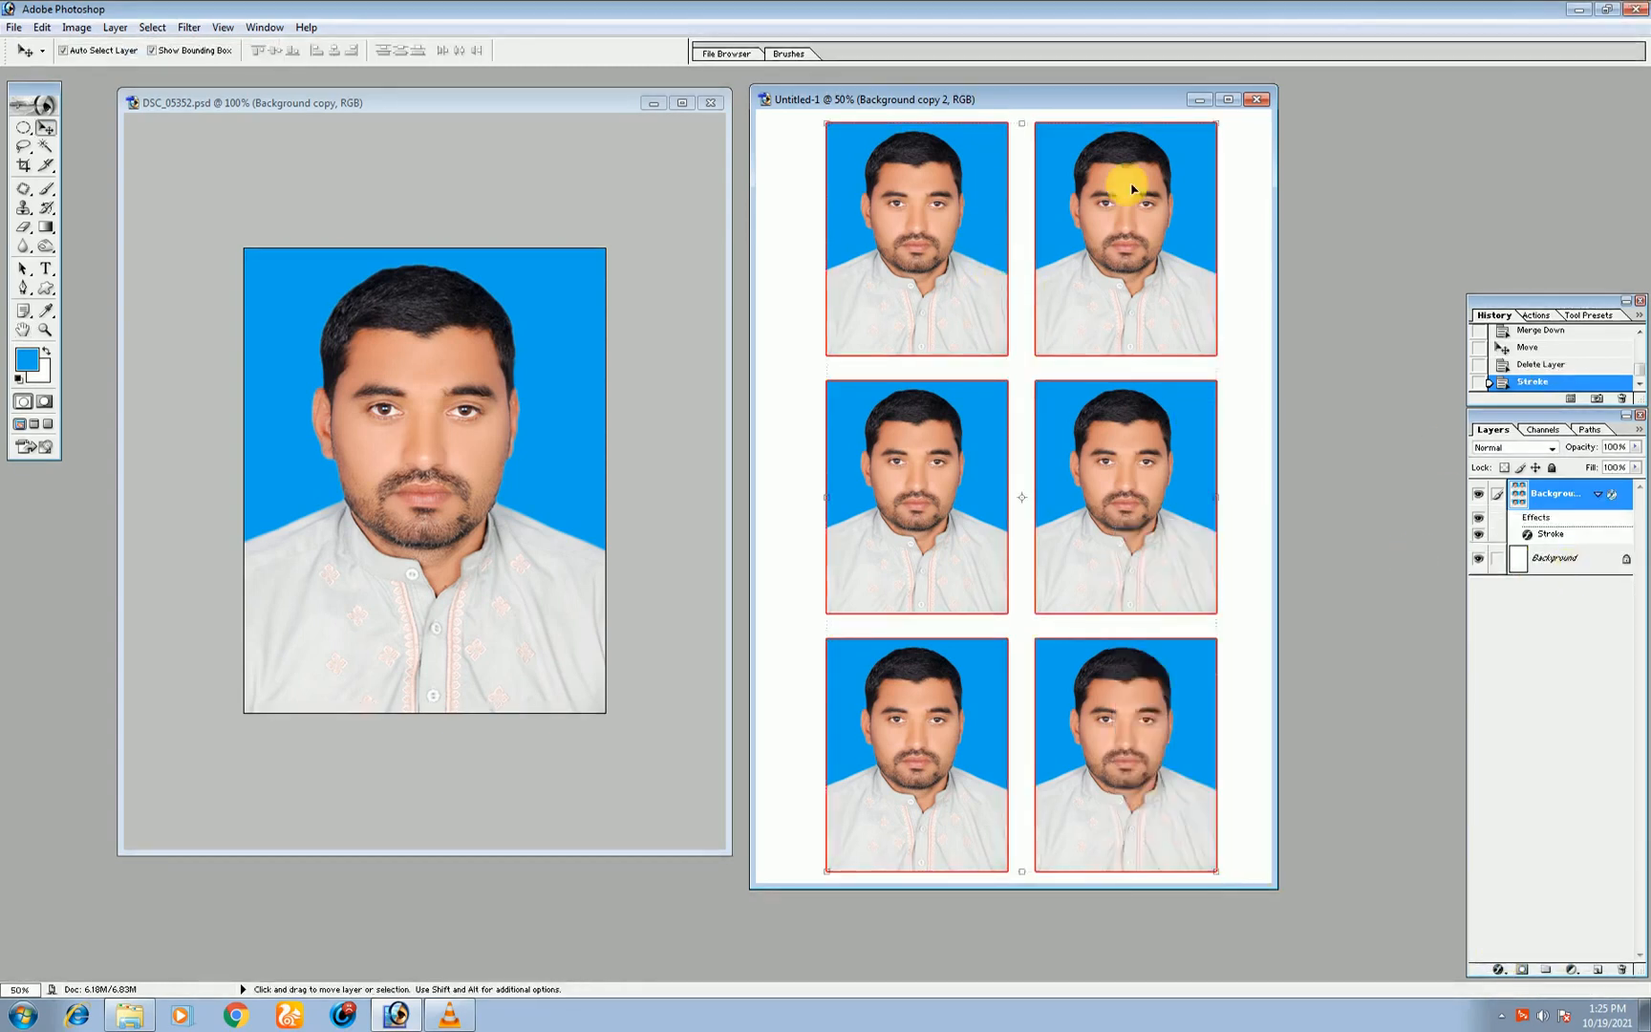
Inspect the red borders and the spacing of all six photos up close on the maximized sheet, and restore the document window.
click(1232, 100)
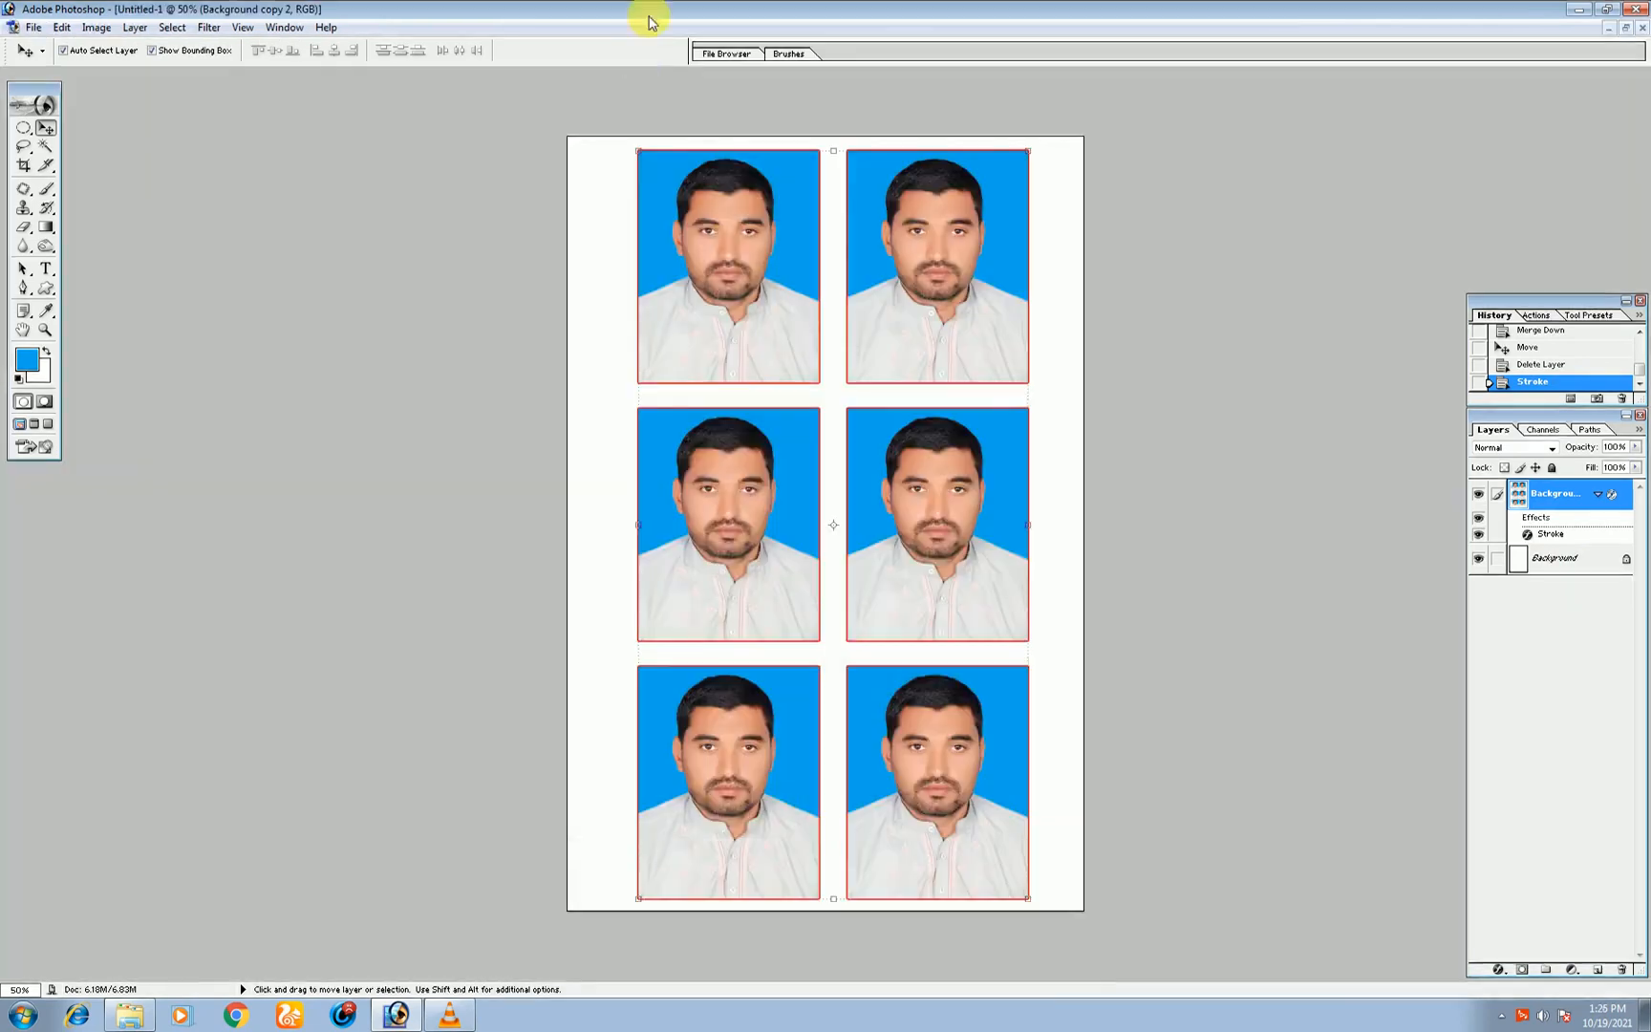
key(ctrl+plus)
key(ctrl+plus)
key(ctrl+plus)
key(ctrl+minus)
scroll(1051, 656, down, 3)
scroll(1051, 656, down, 8)
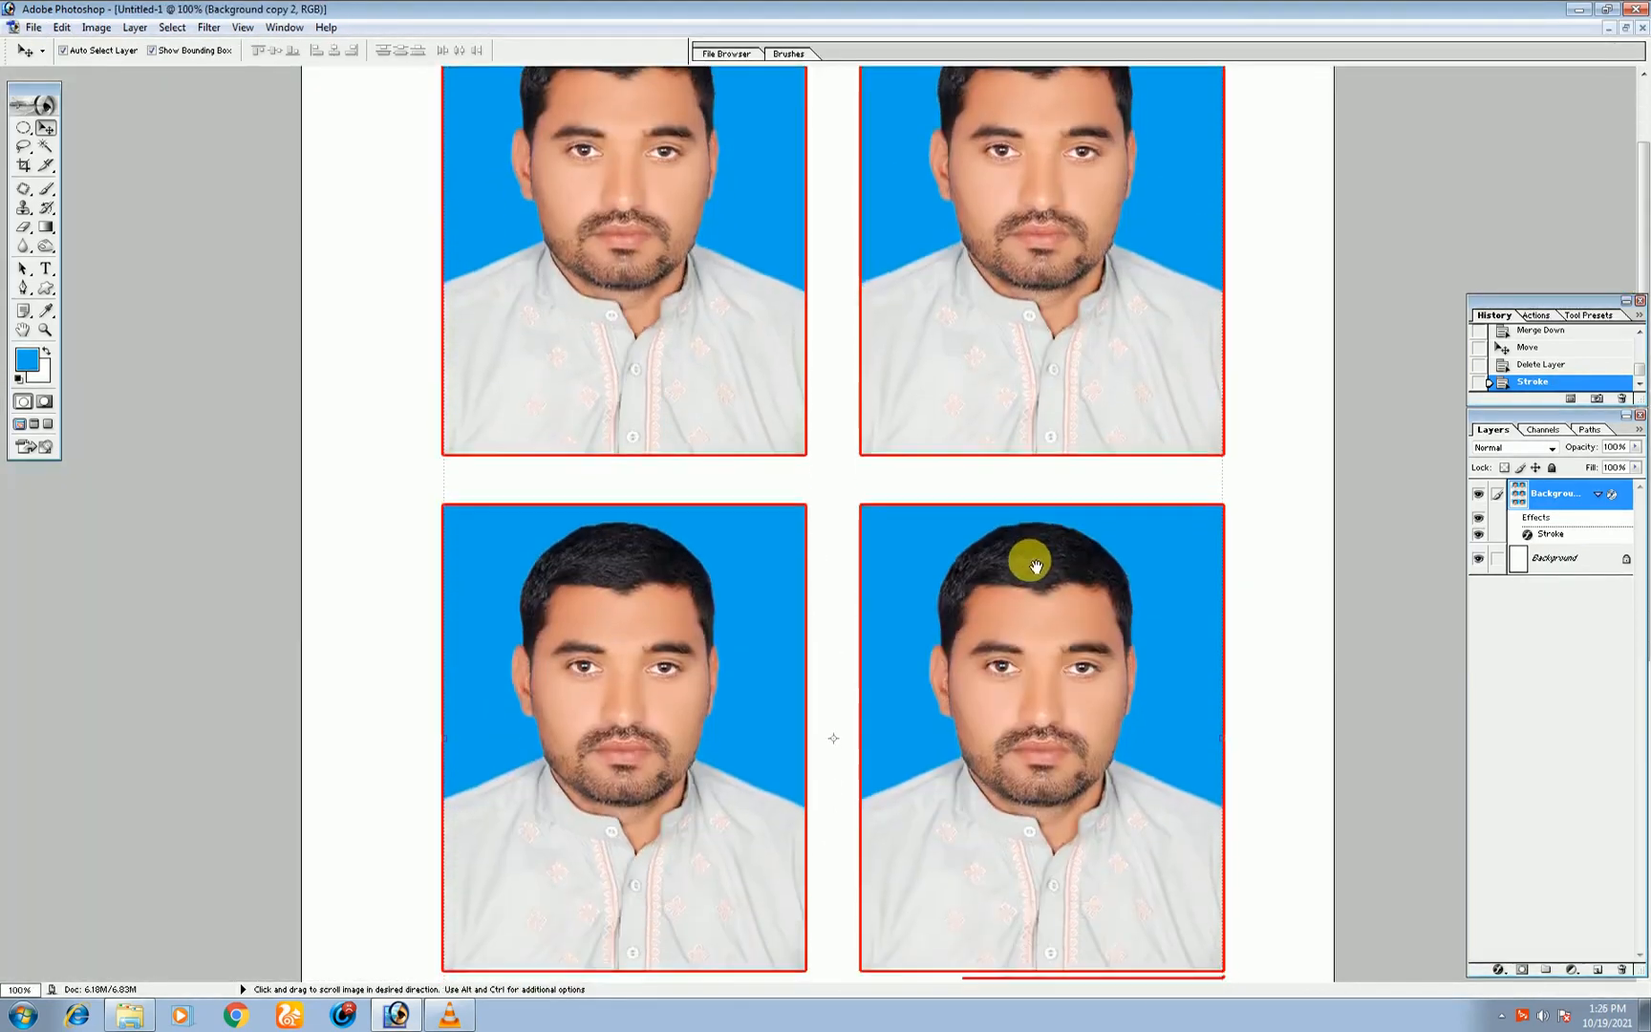
scroll(1069, 460, up, 2)
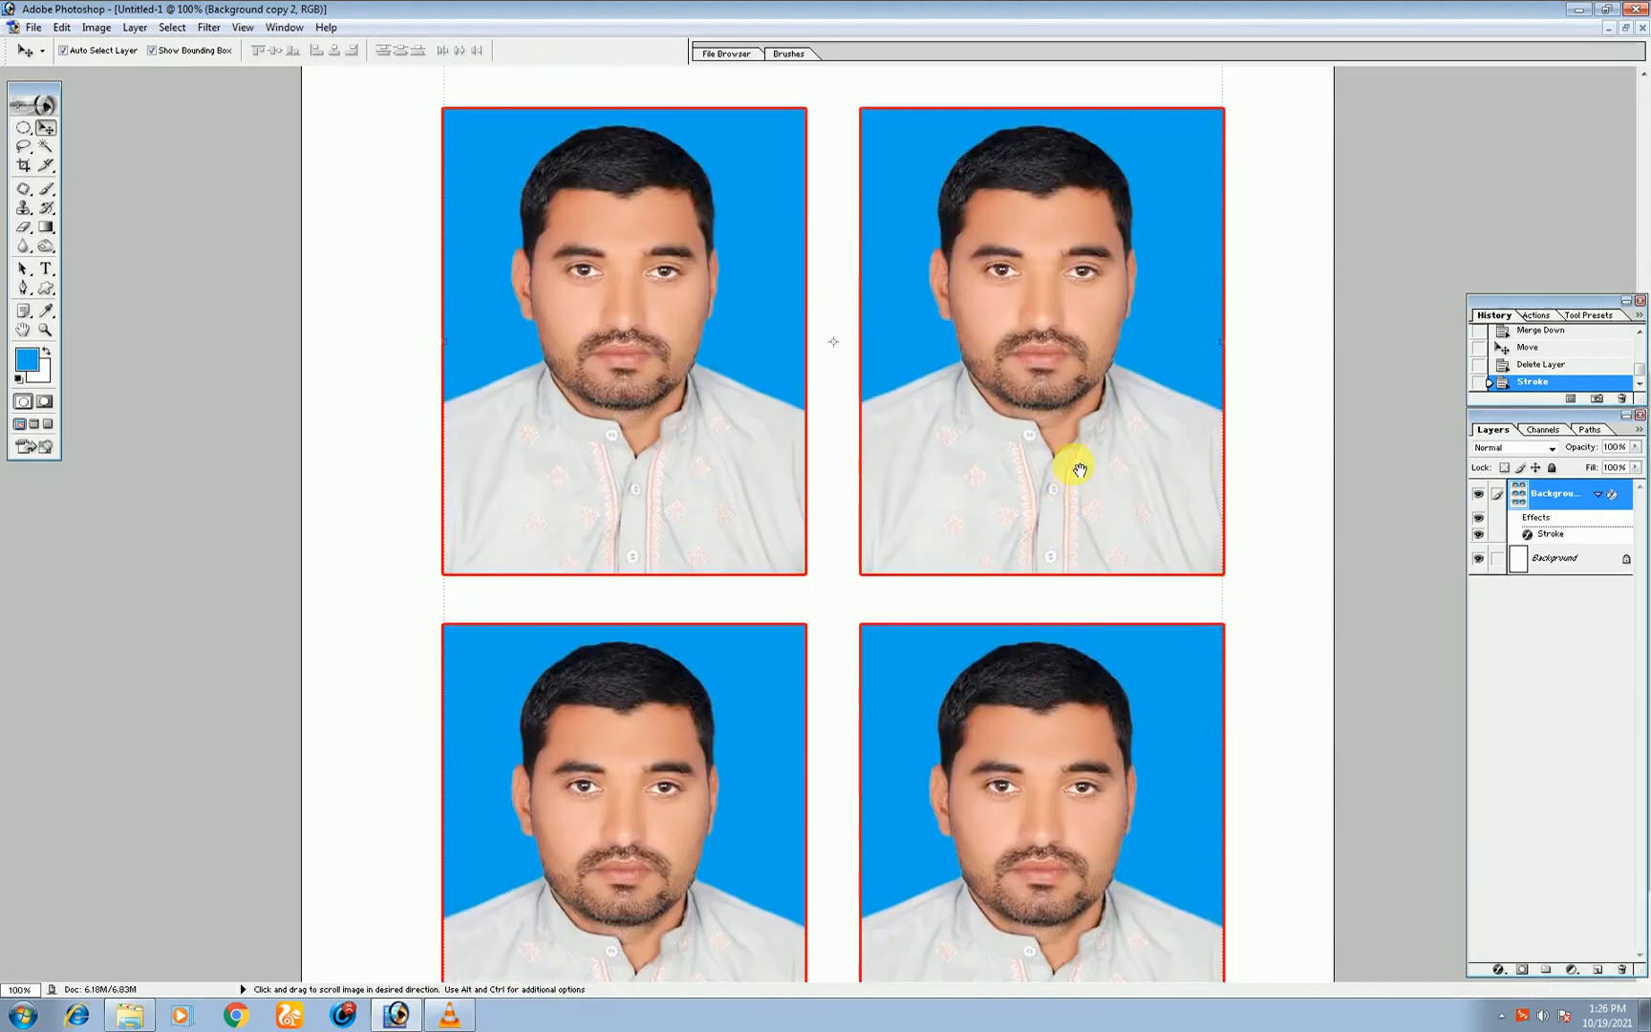
scroll(1050, 490, down, 5)
key(ctrl+minus)
key(ctrl+minus)
key(ctrl+plus)
key(ctrl+minus)
key(ctrl+plus)
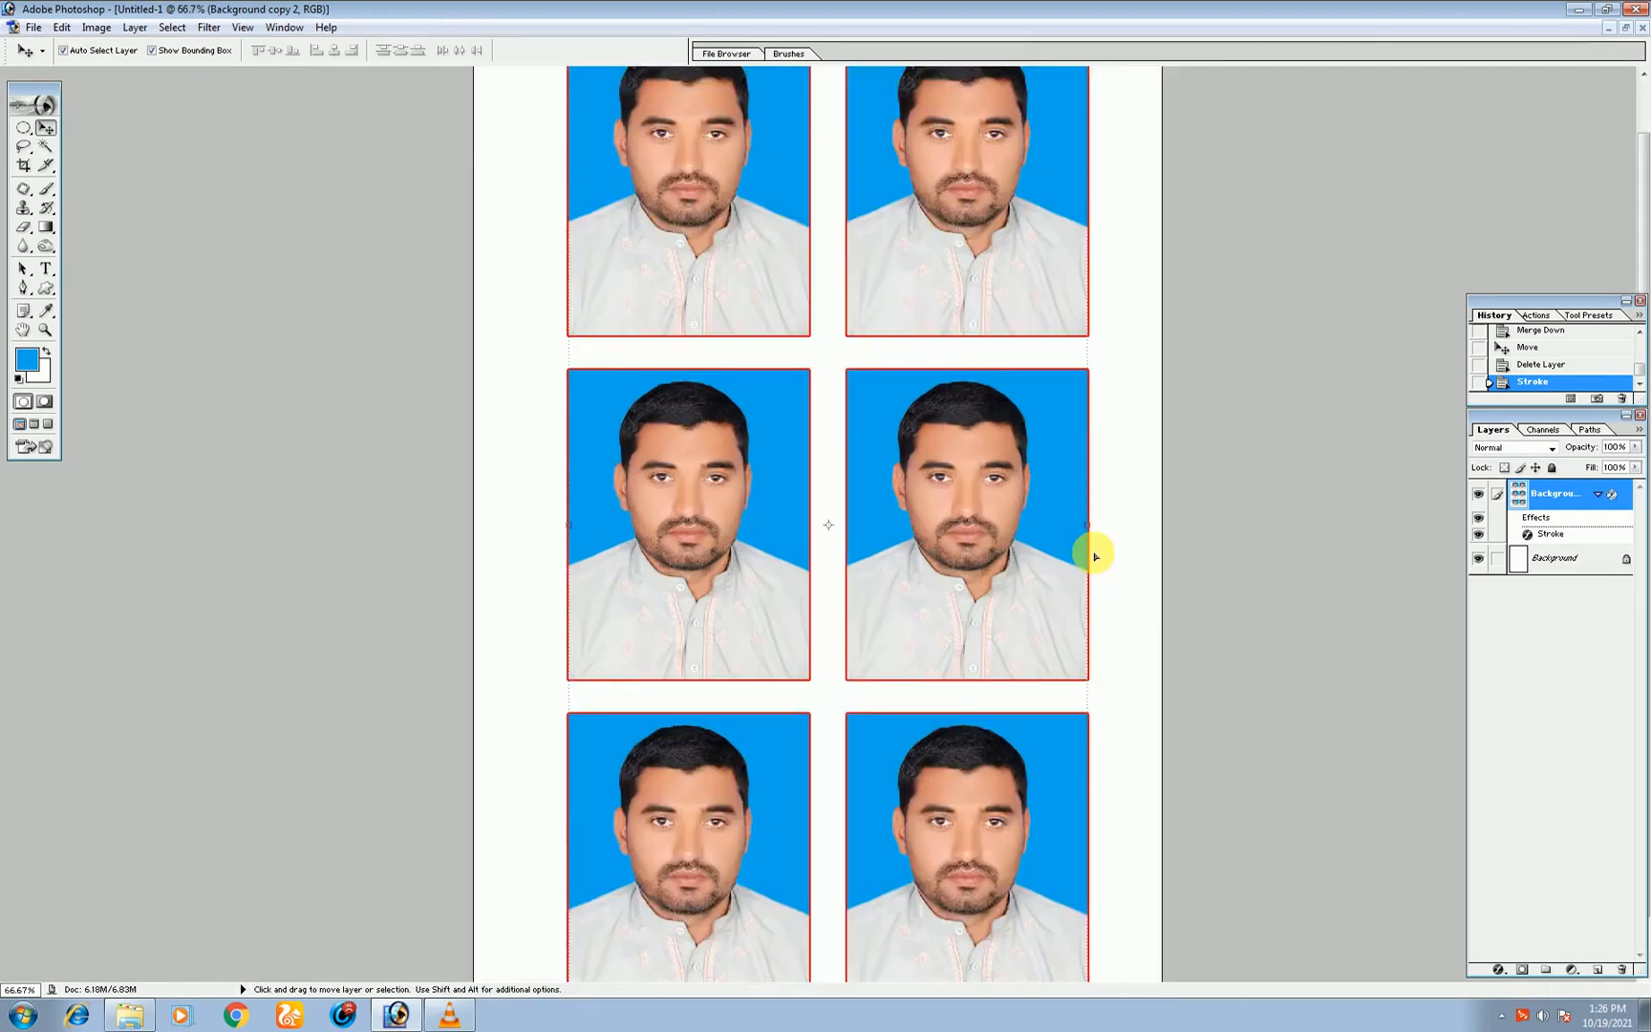
key(ctrl+minus)
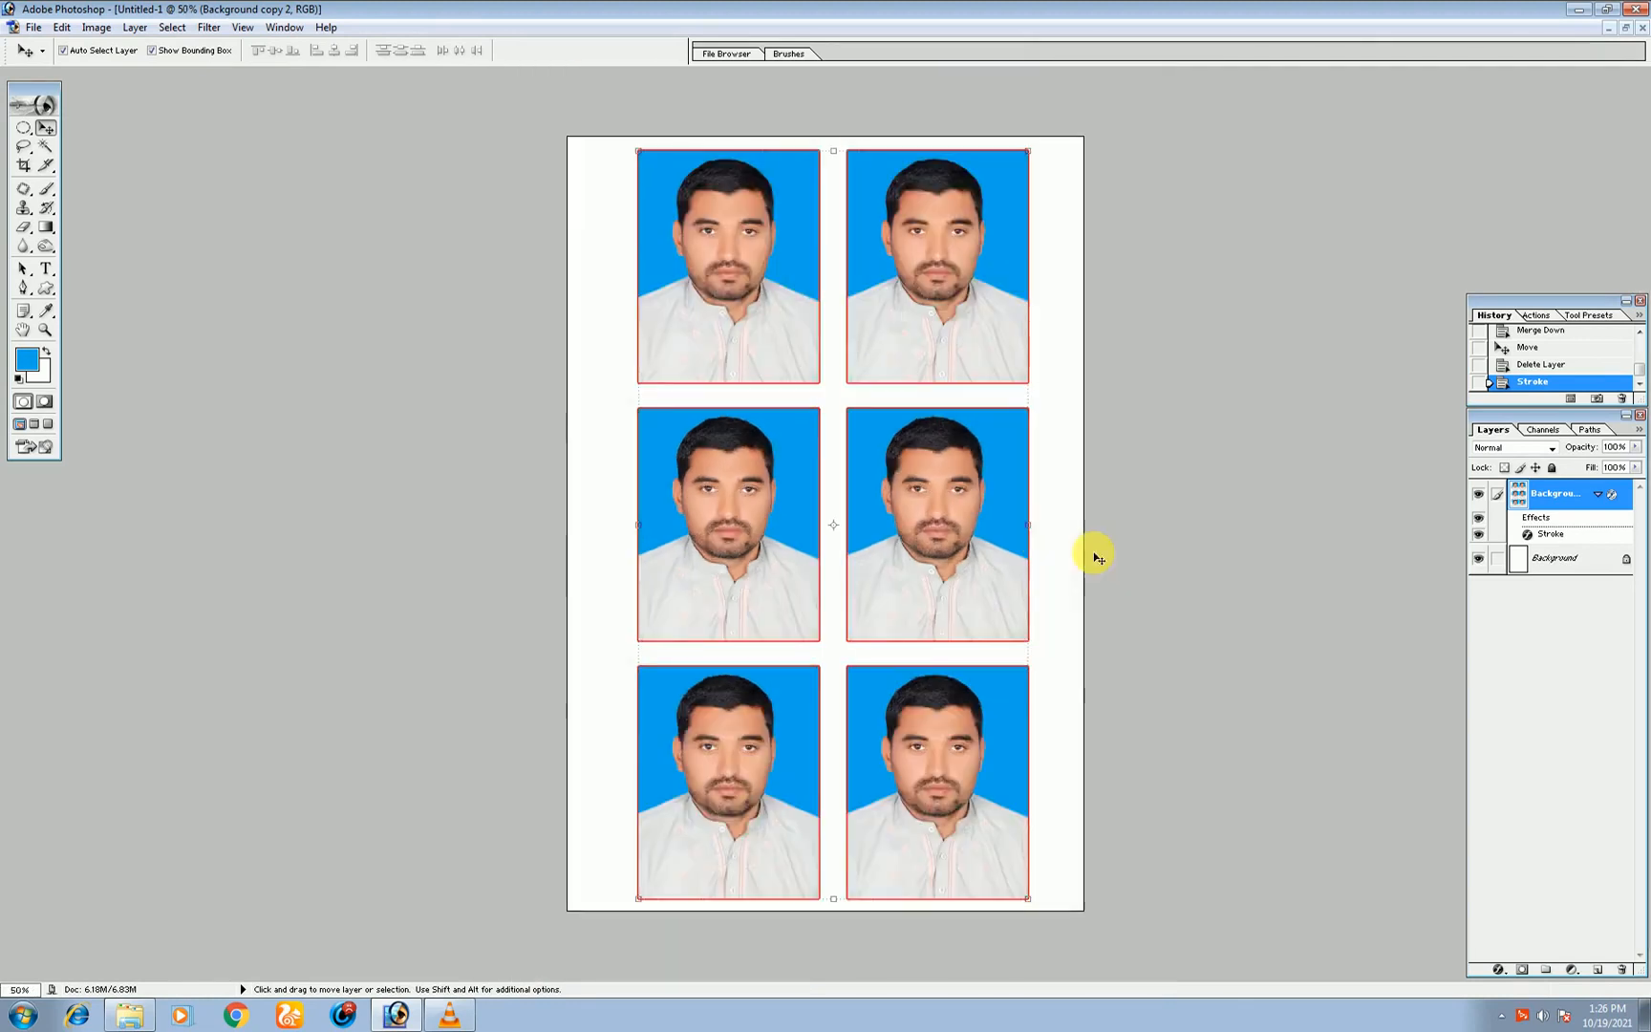
click(1629, 30)
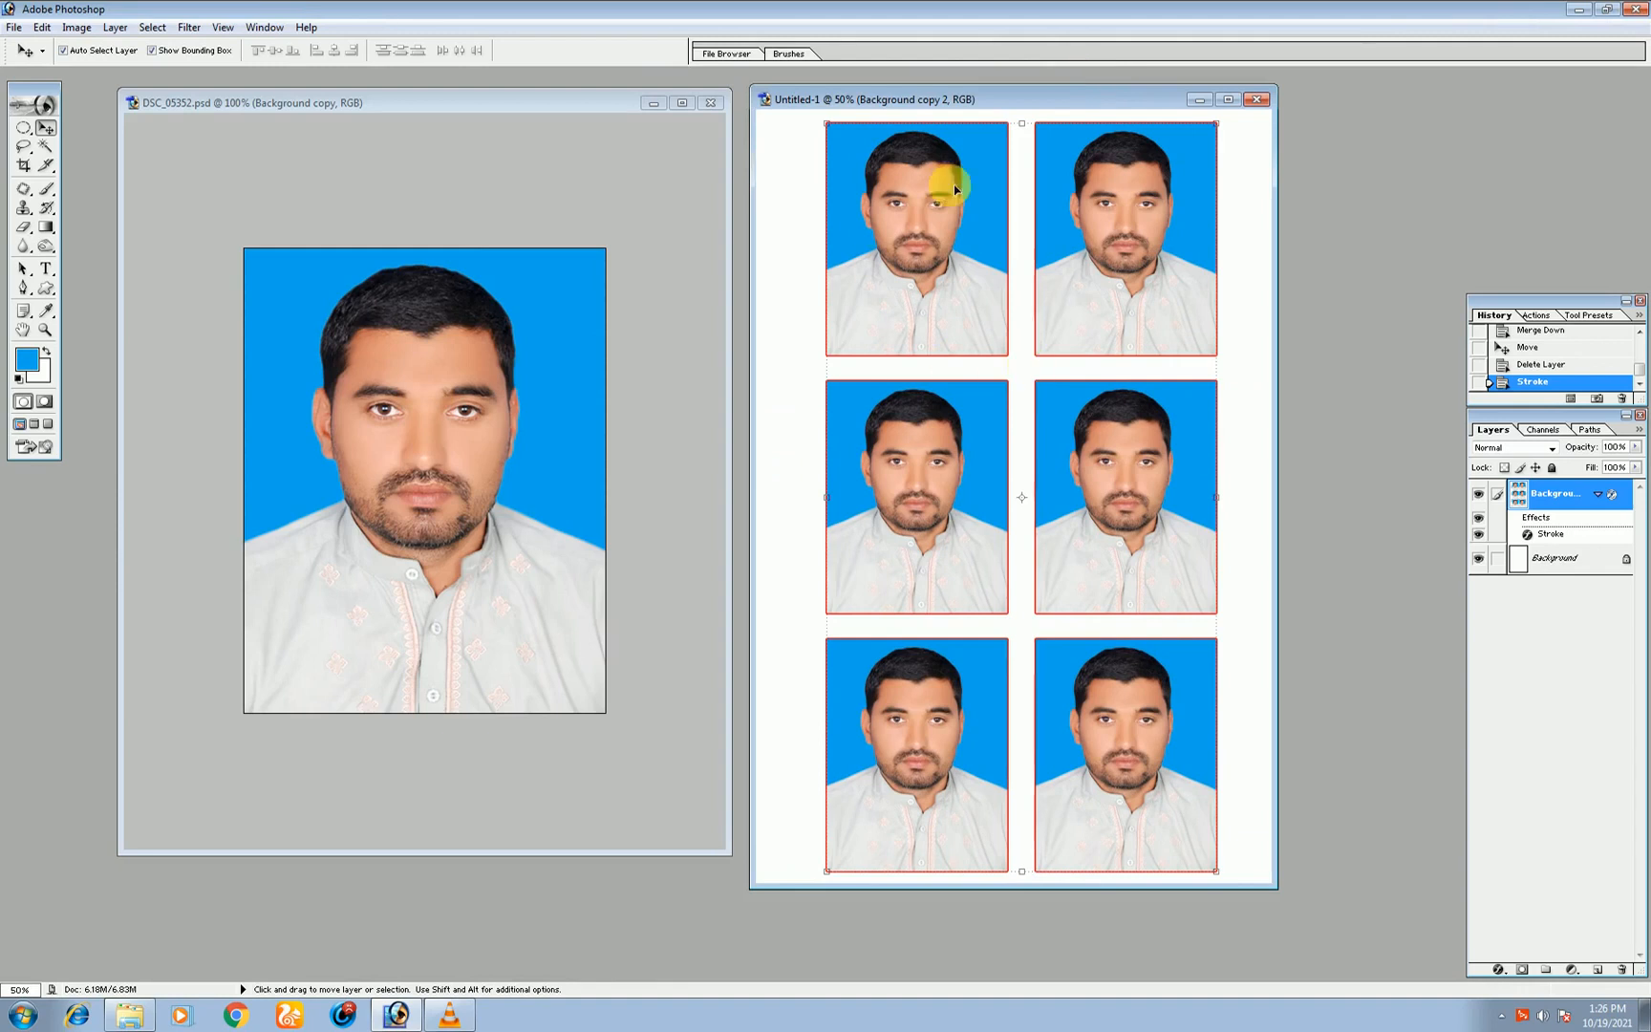
click(556, 103)
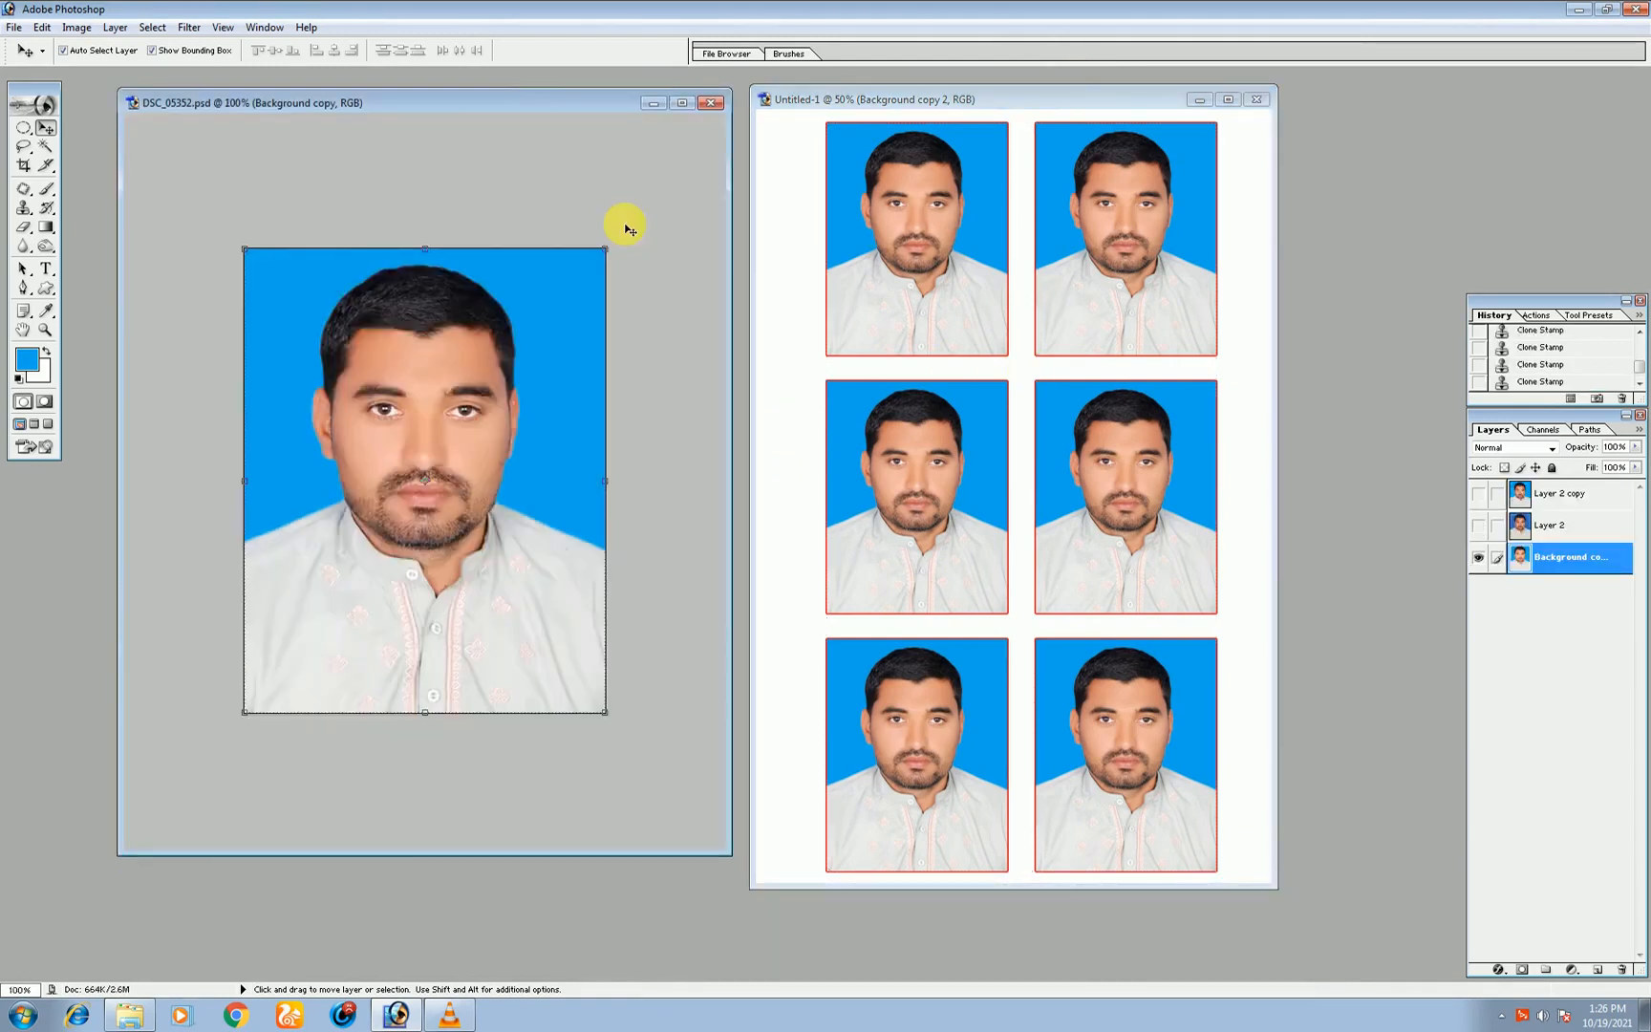
click(1058, 95)
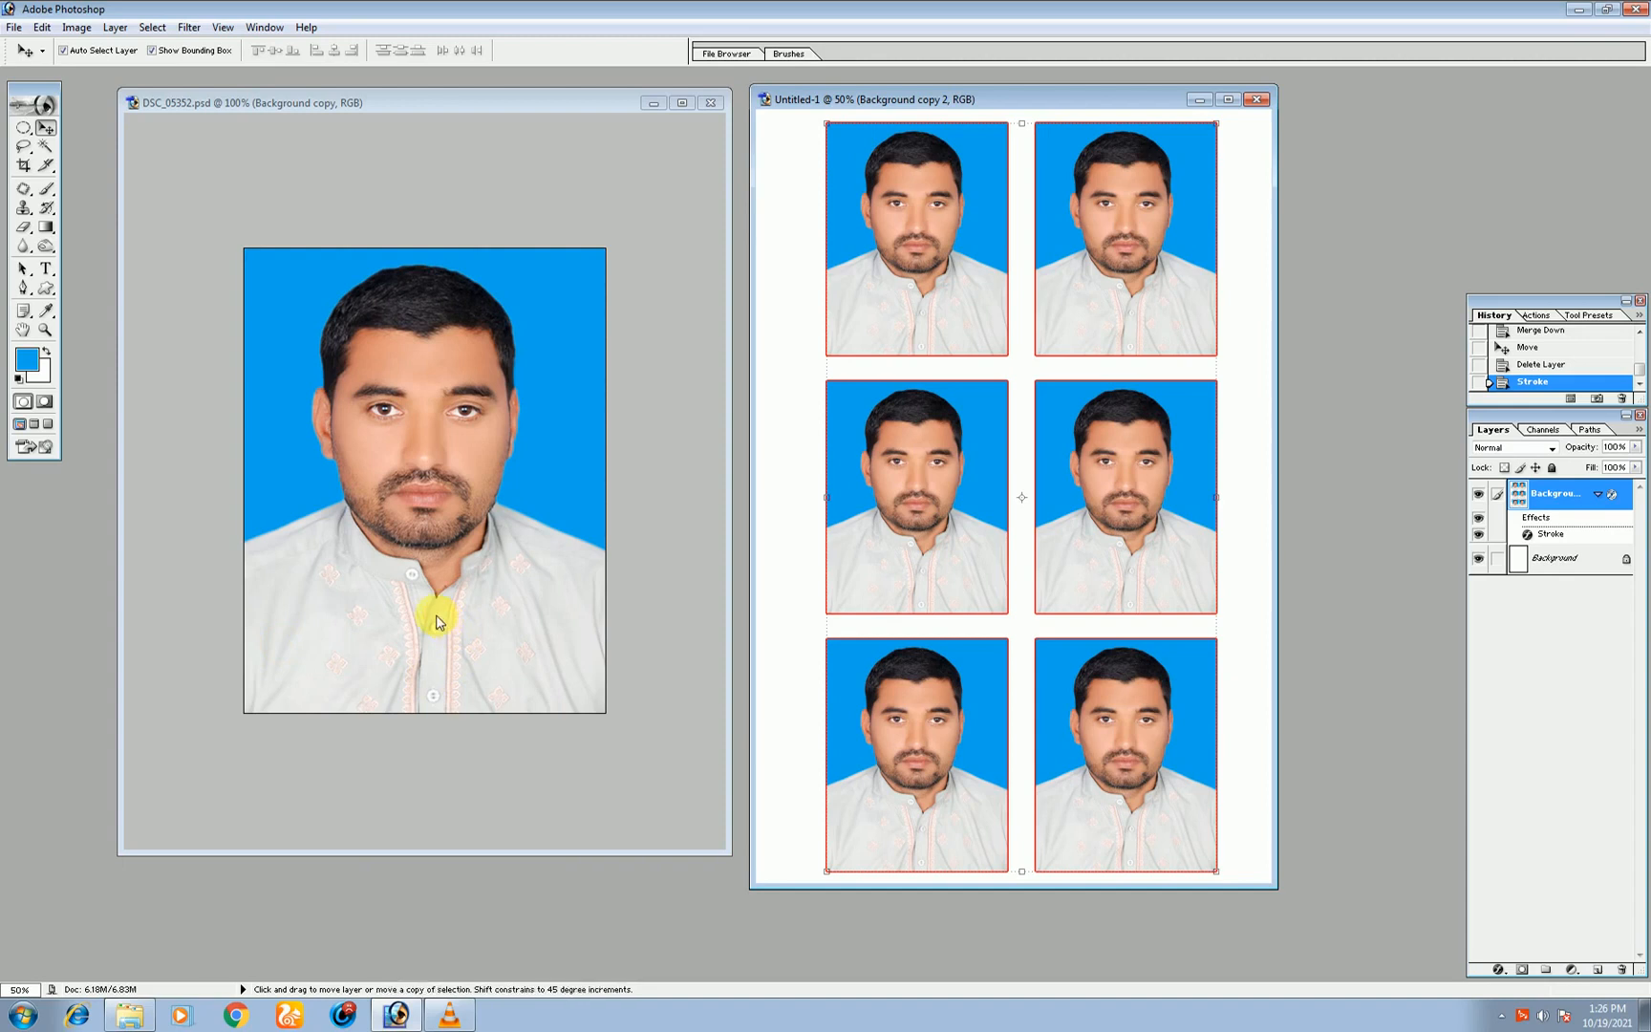